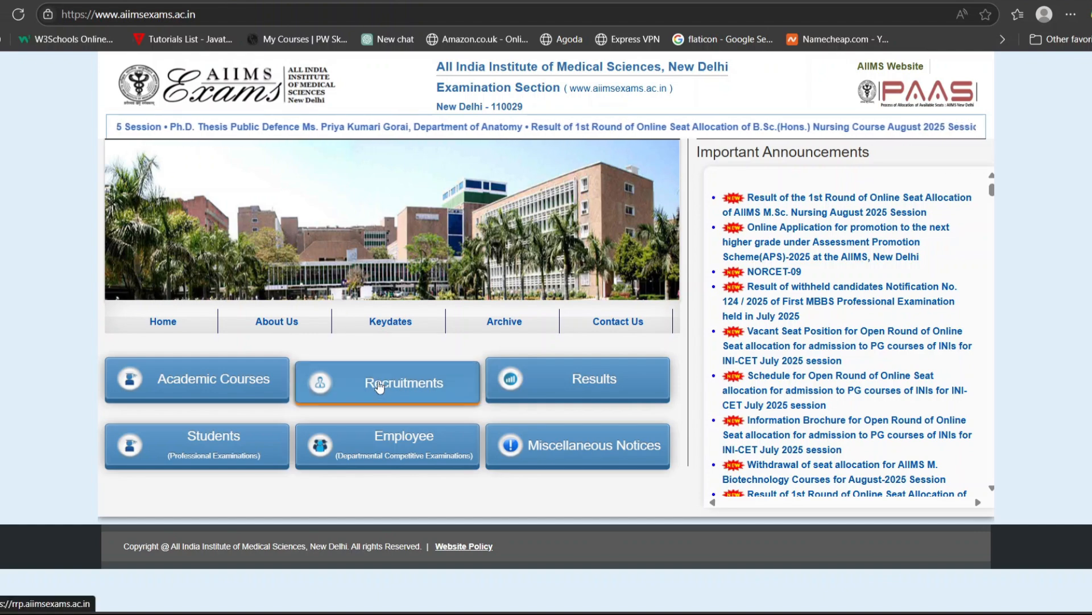
- Open the advertisement of the live NORCET 9 notice from the AIIMS recruitment section
click(379, 385)
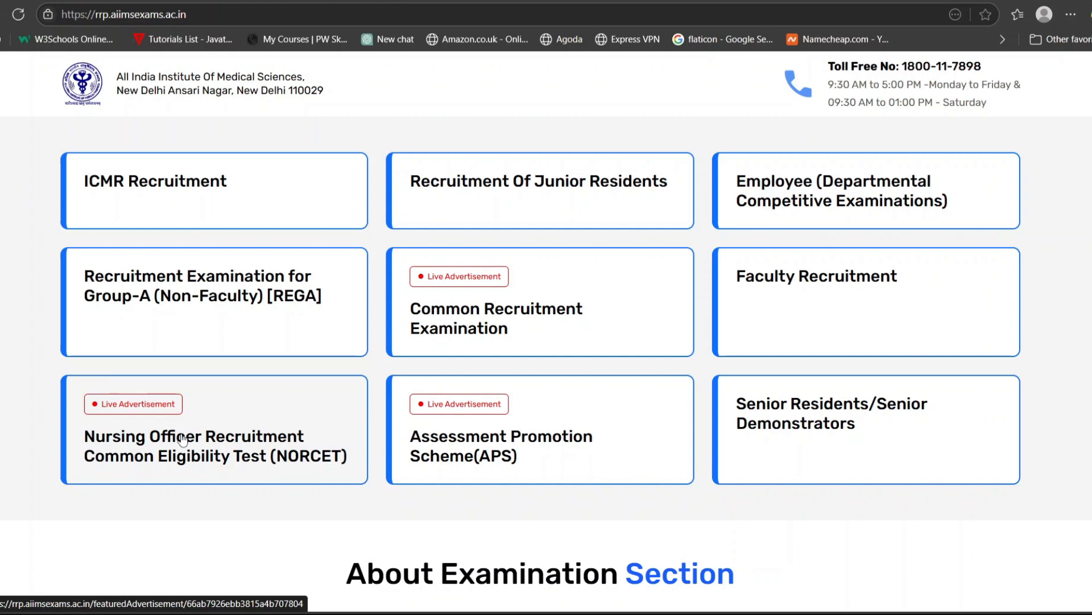
click(216, 440)
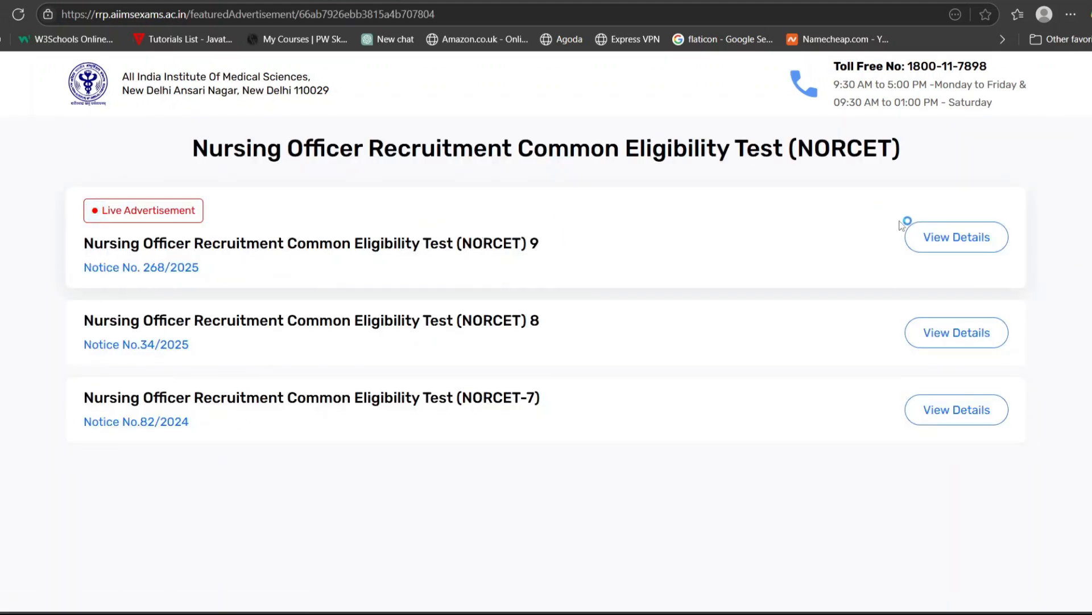
click(924, 235)
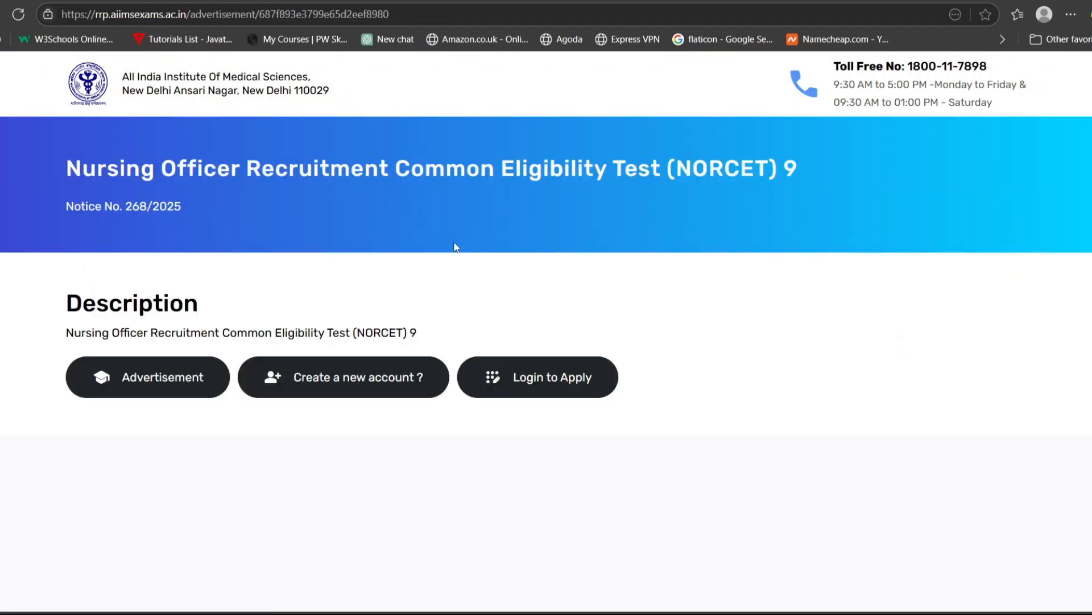
click(149, 378)
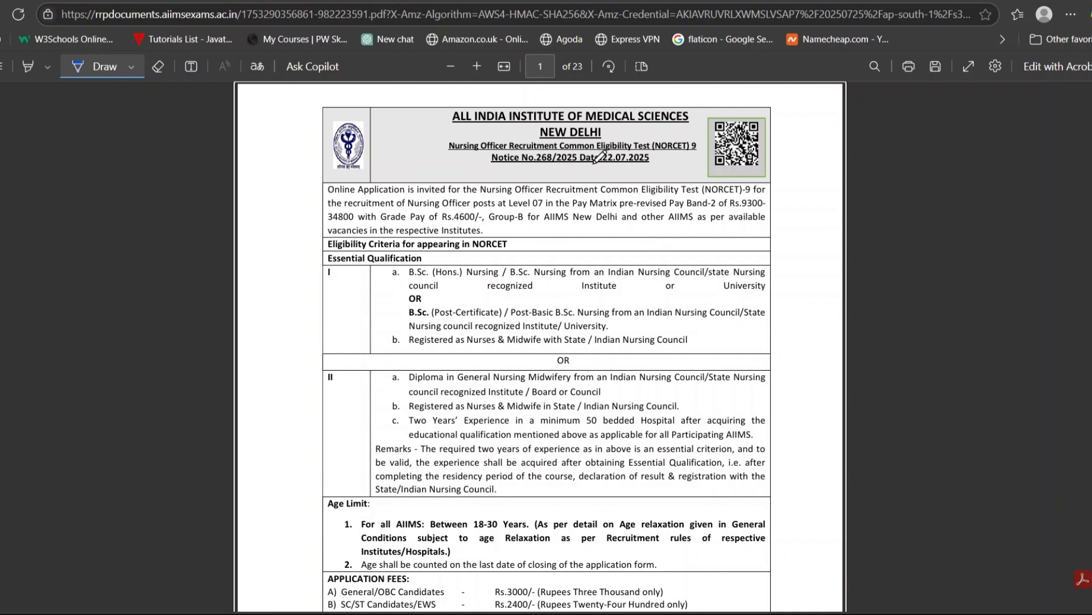
- Underline the notice date, Level 07, Rs.9300-34800 and the Rs.4600 grade pay, and mark the Essential Qualification heading with the pen
drag(600, 165, 675, 161)
drag(302, 271, 375, 249)
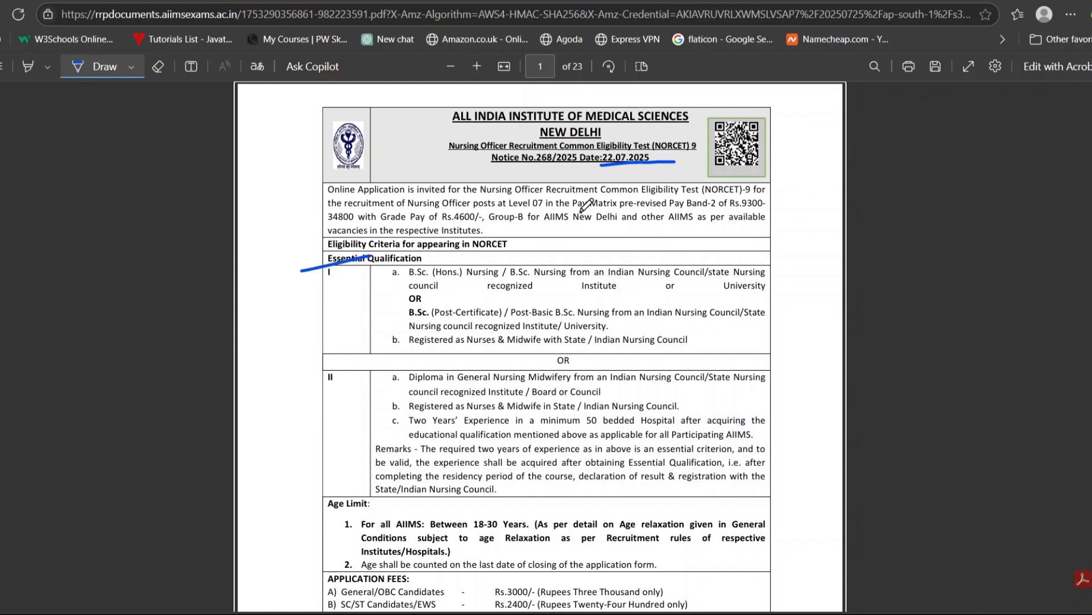
click(581, 211)
drag(520, 210, 550, 209)
drag(732, 209, 762, 209)
drag(329, 224, 353, 223)
drag(456, 222, 497, 222)
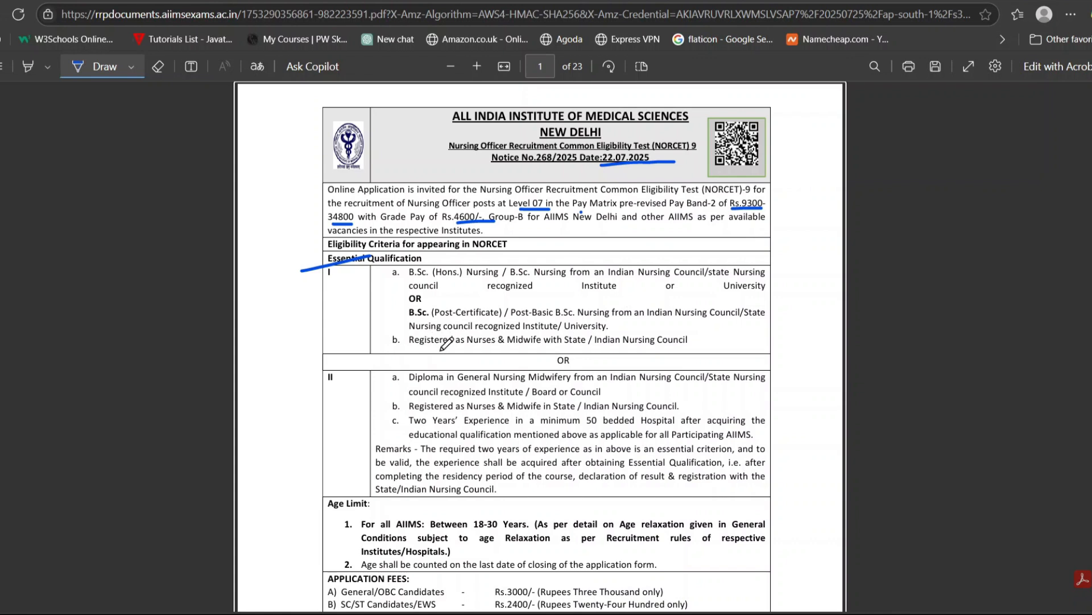
- In the qualification criteria, underline "Midwife with State", "Diploma in General", "Two Years'" and "50 bedded"
drag(524, 348, 578, 343)
drag(409, 381, 501, 379)
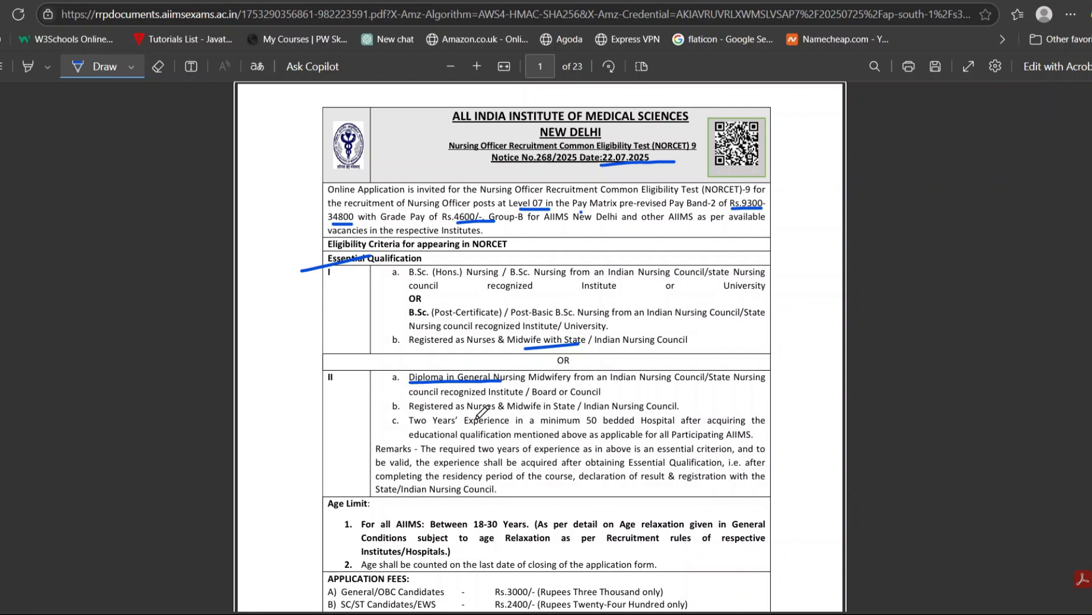
drag(410, 427, 457, 426)
drag(588, 427, 644, 428)
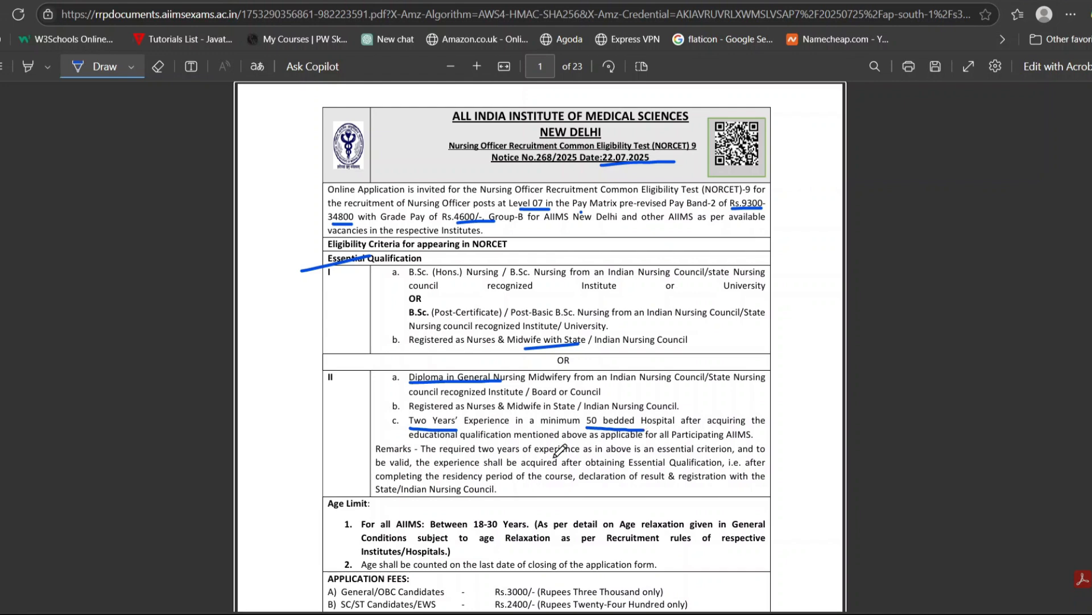
- Mark the Age Limit heading with a slanted pen stroke and underline the 30-year upper limit
scroll(519, 461, down, 3)
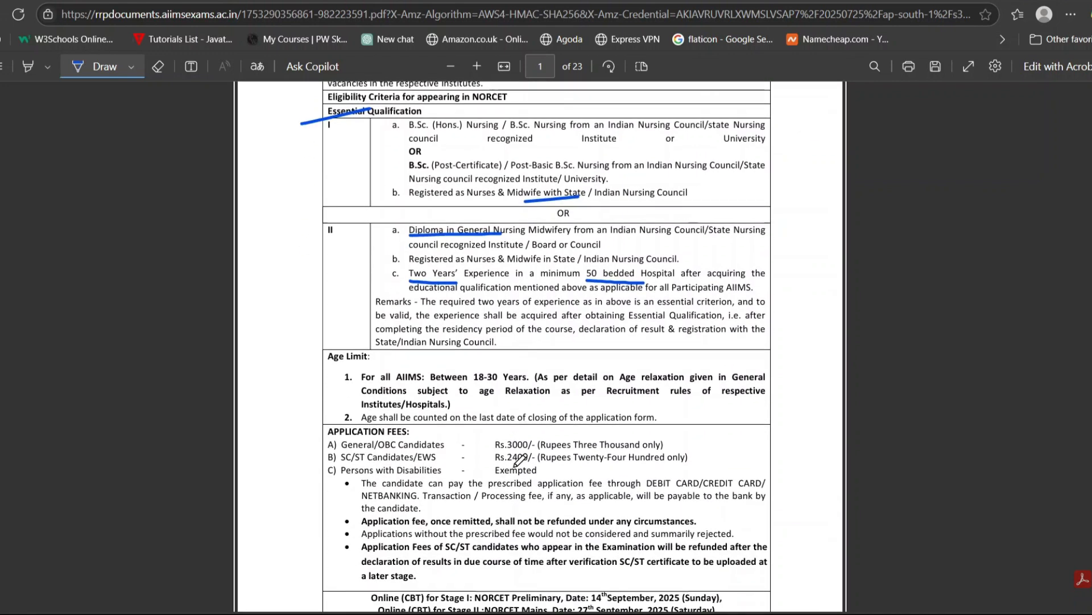
drag(307, 312, 397, 275)
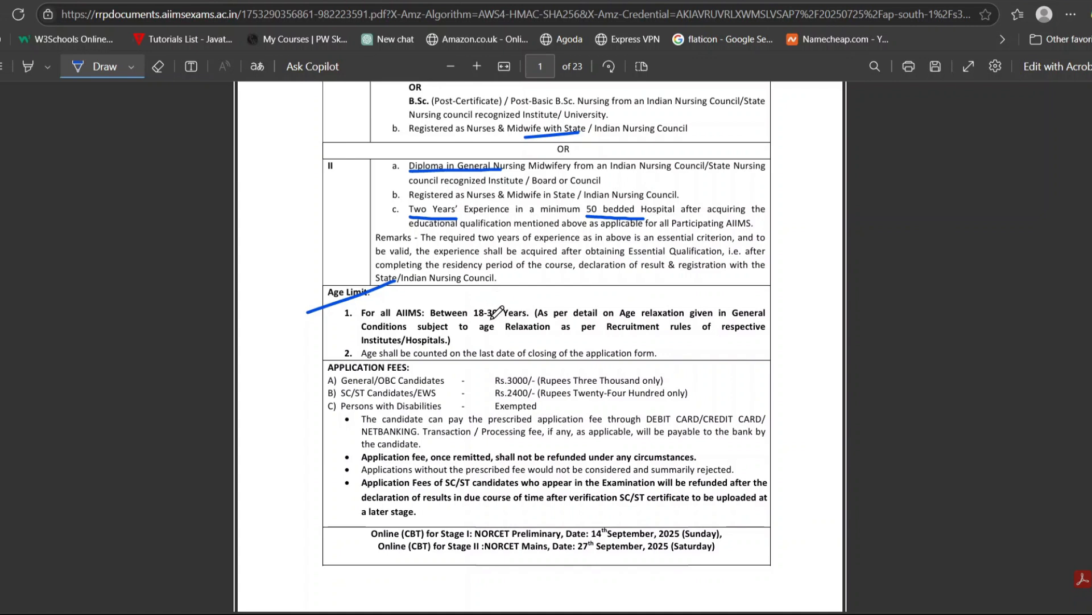
drag(487, 322, 514, 321)
- Mark the Application Fees heading and underline the Rs.3000 General/OBC and Rs.2400 SC/ST/EWS fees
scroll(538, 340, down, 2)
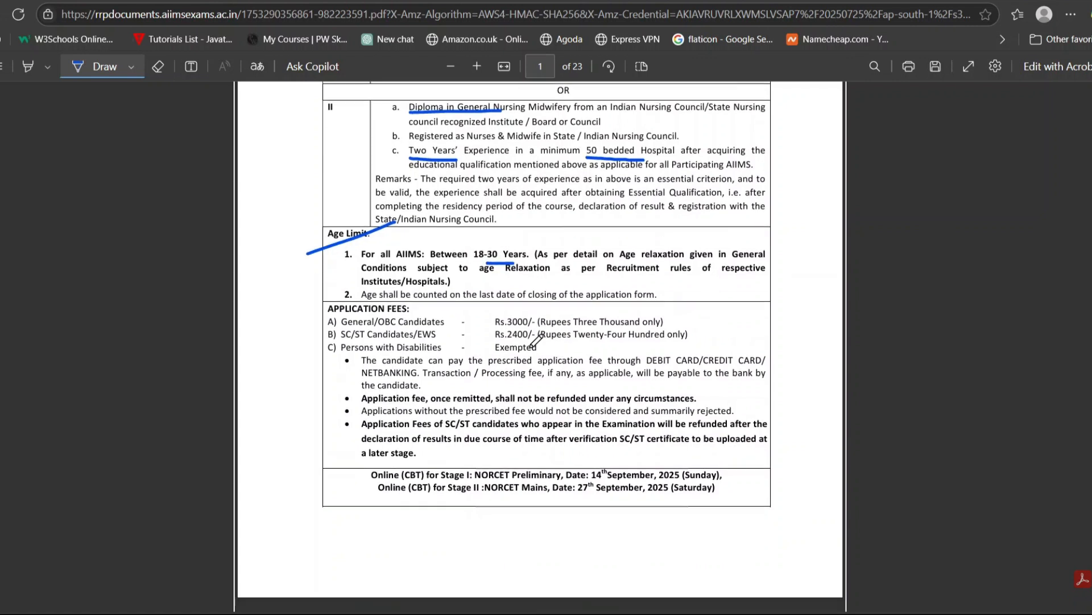
drag(307, 318, 357, 298)
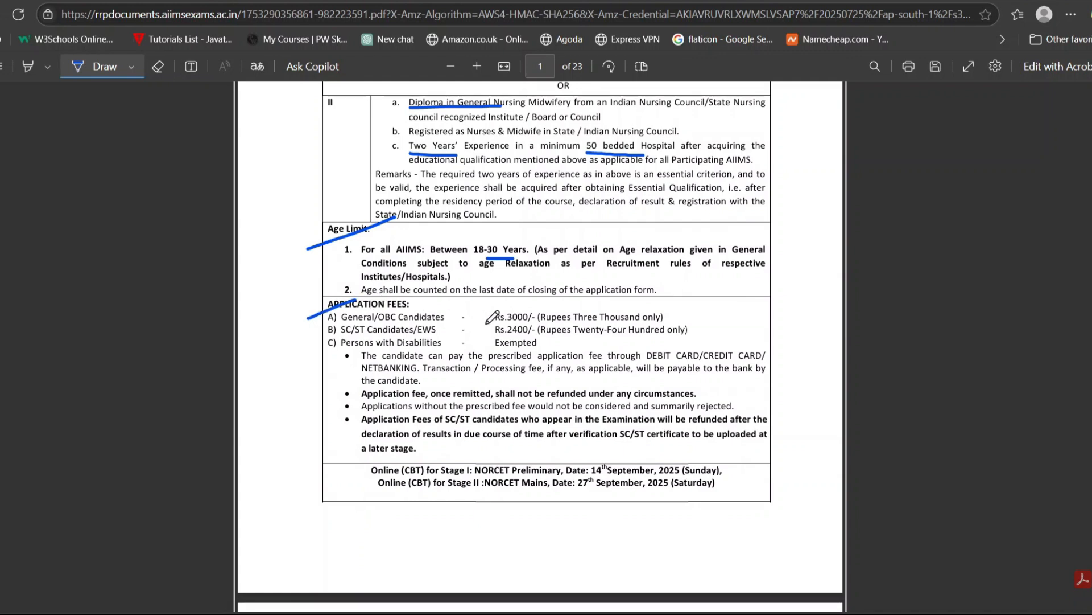
drag(504, 325, 546, 322)
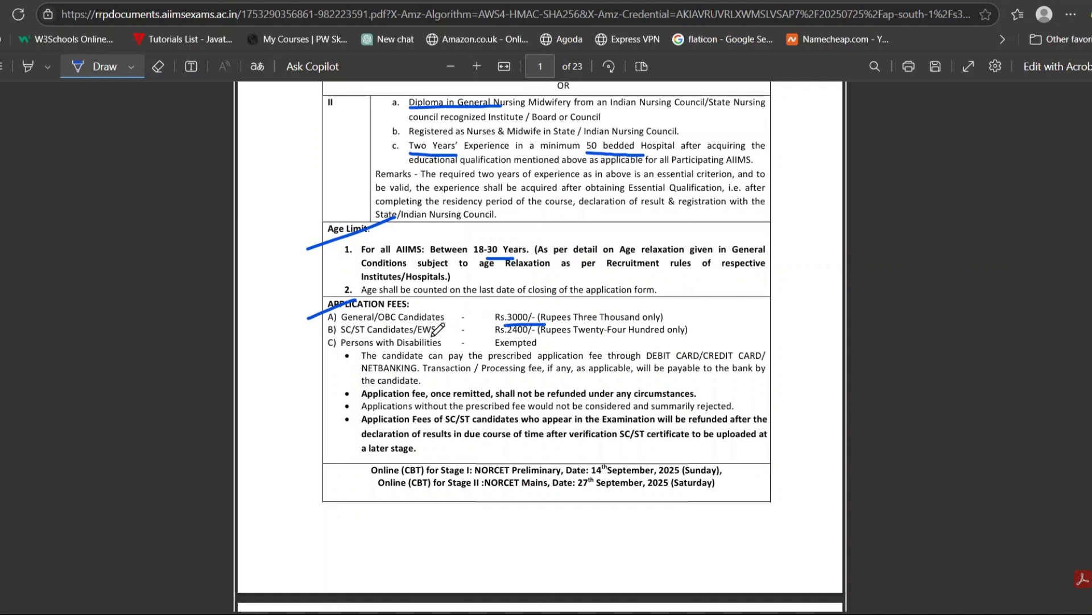
drag(508, 340, 538, 338)
- Mark the online CBT schedule, underlining 14th September, 2025 for Stage I, and Stage II with its date, 27th September, 2025
scroll(539, 335, down, 3)
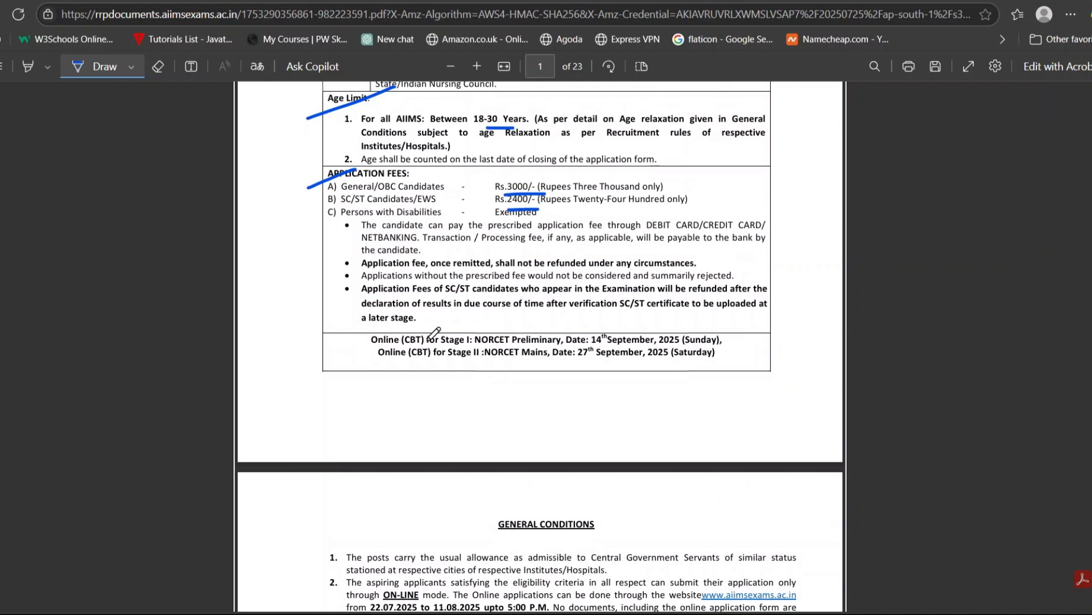
drag(346, 353, 409, 332)
drag(596, 344, 683, 340)
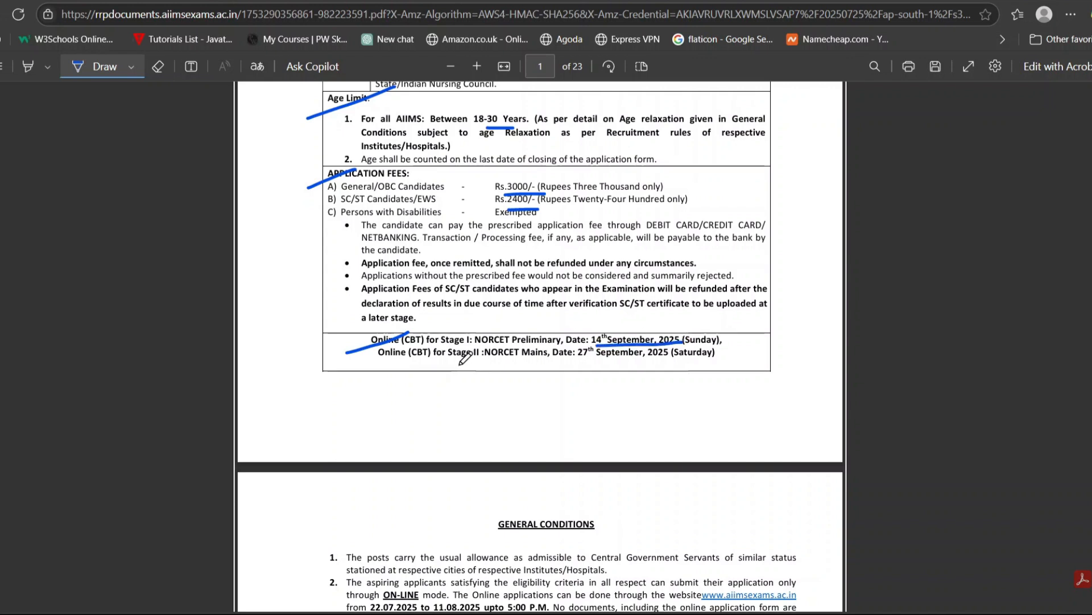
drag(443, 361, 459, 361)
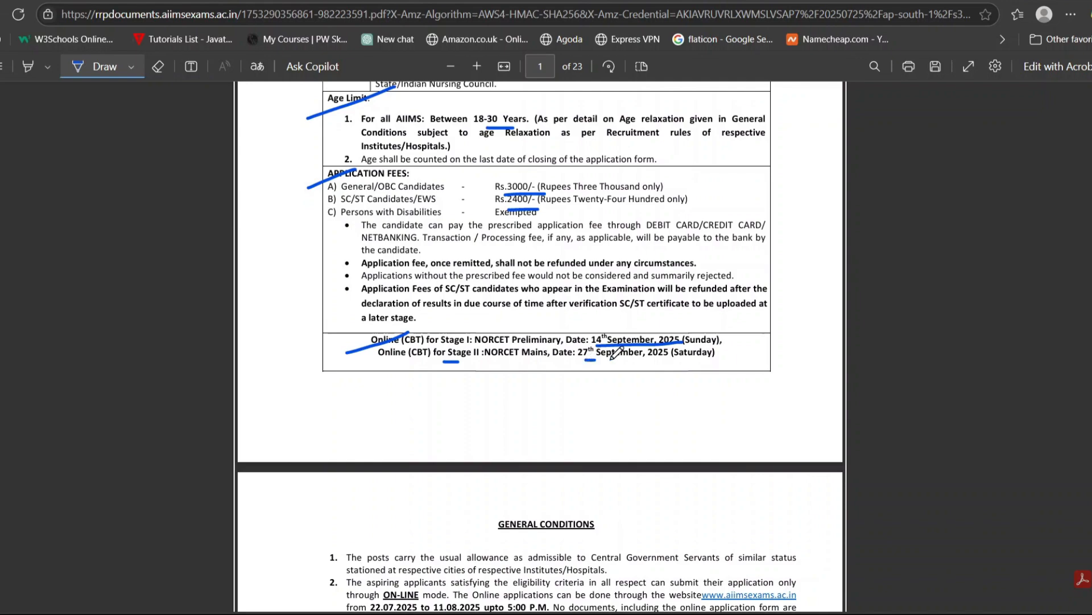
drag(585, 361, 673, 359)
- Mark the Age Relaxation heading on page 3 and draw pen strokes along the category and relaxation columns of its table
scroll(677, 354, down, 20)
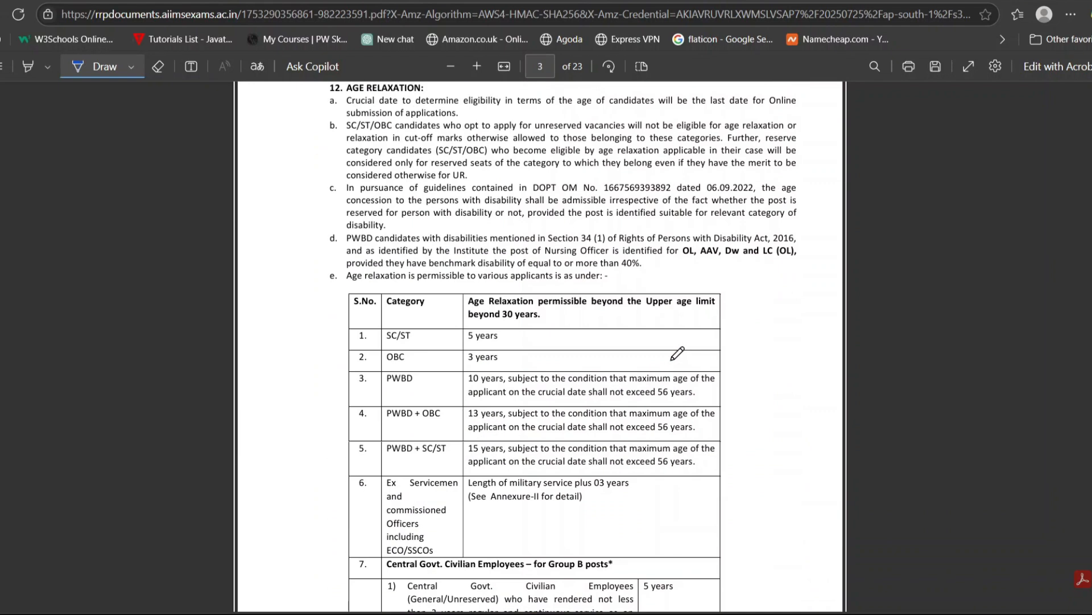
drag(311, 108, 377, 89)
drag(368, 336, 354, 594)
mouse_move(699, 334)
mouse_down()
mouse_move(702, 490)
mouse_move(633, 574)
mouse_up()
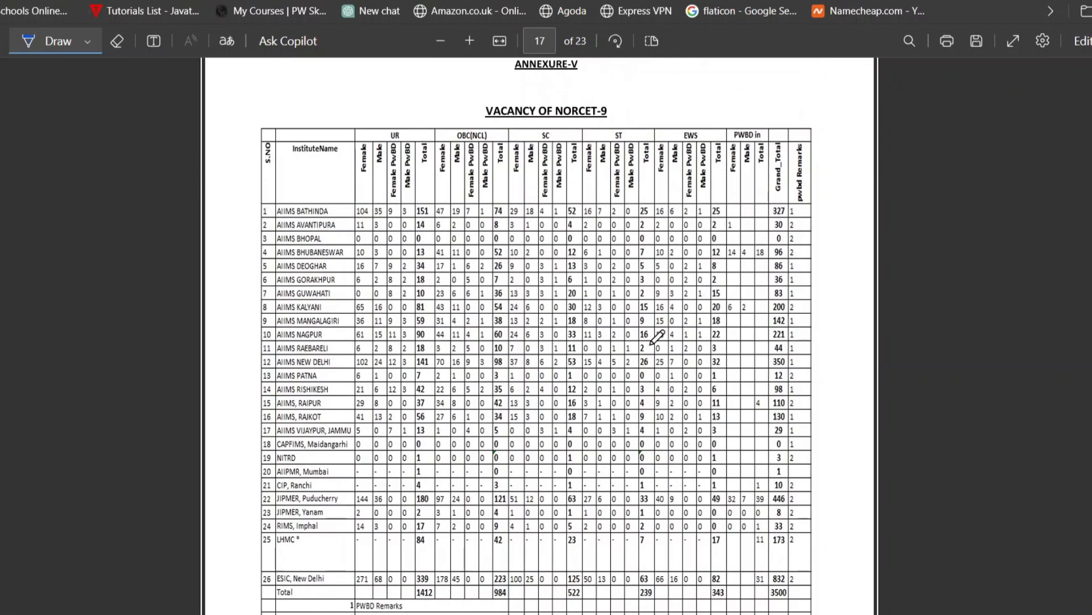
- In the Annexure-V vacancy table on page 17, circle the 3500 grand total and mark the institute name column heading
mouse_move(766, 587)
mouse_down()
mouse_move(786, 576)
mouse_move(755, 590)
mouse_up()
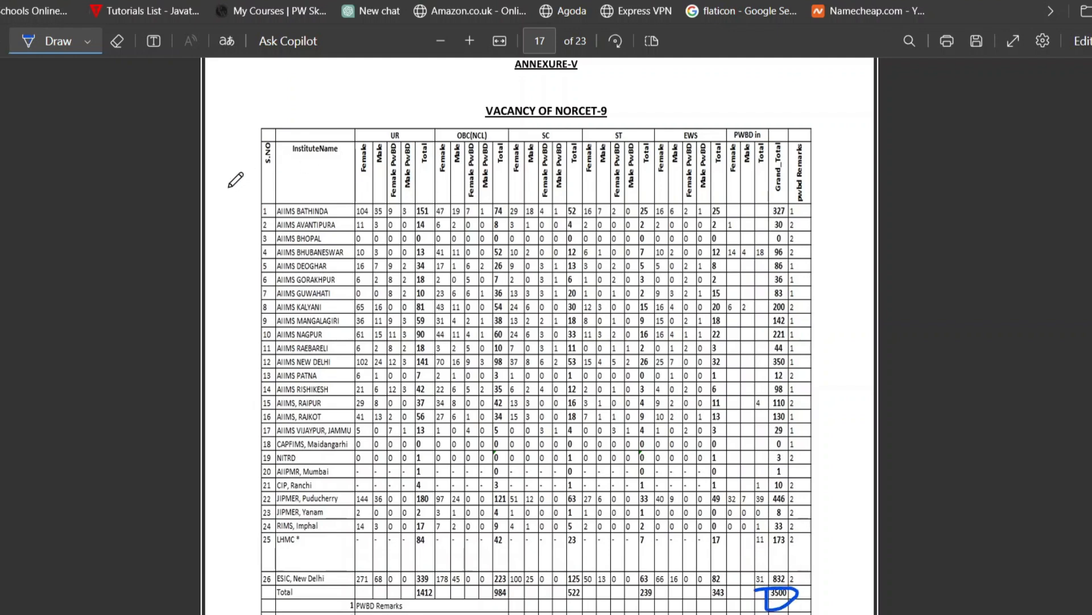
drag(229, 188, 302, 169)
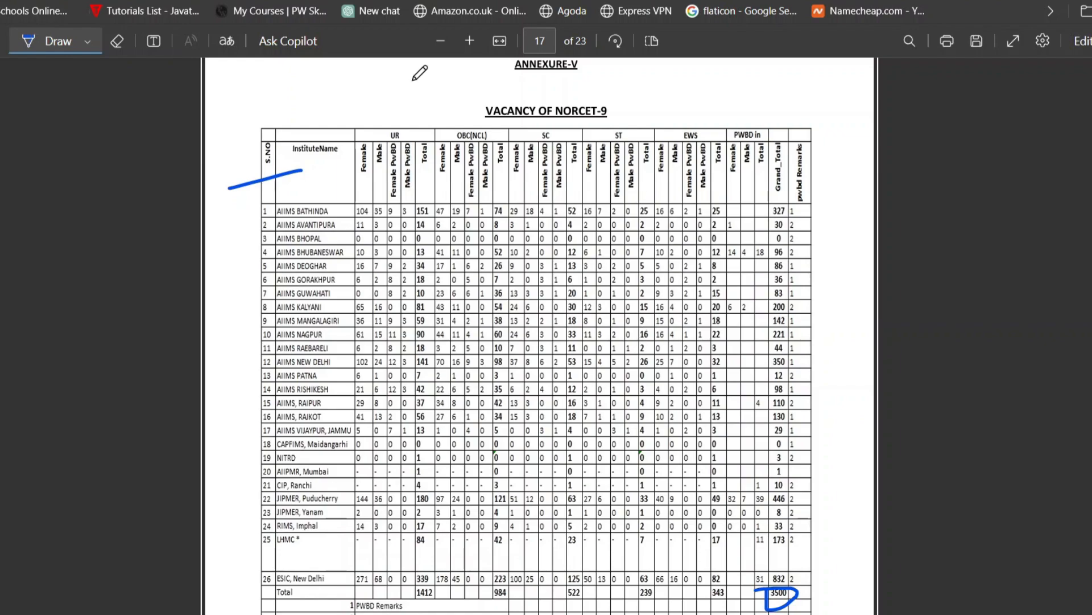
- Return to the NORCET 9 notice page and open the form for creating a new account
key(alt+Left)
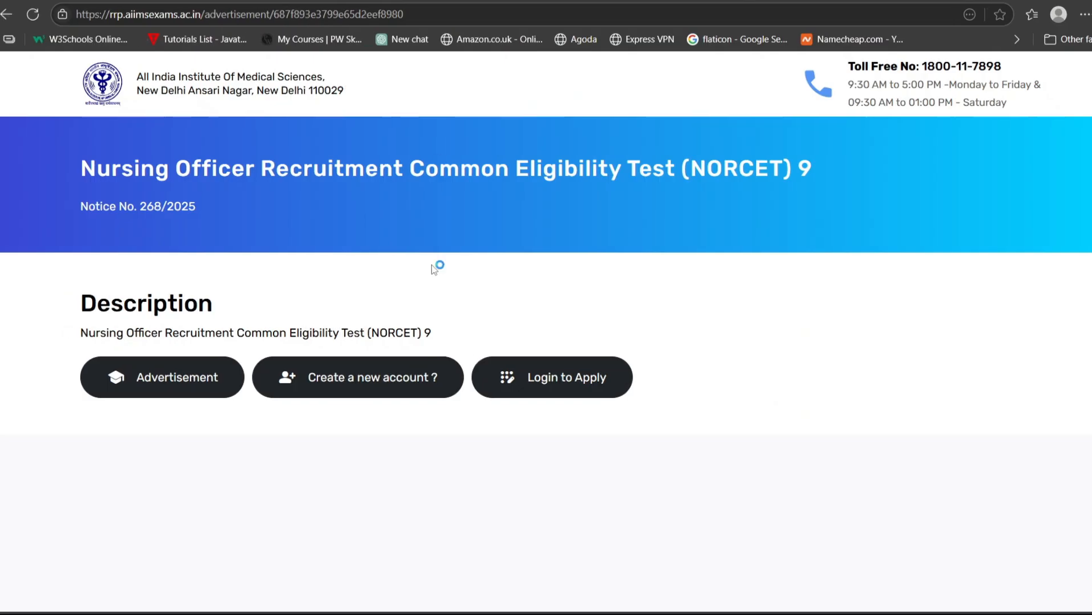
click(390, 378)
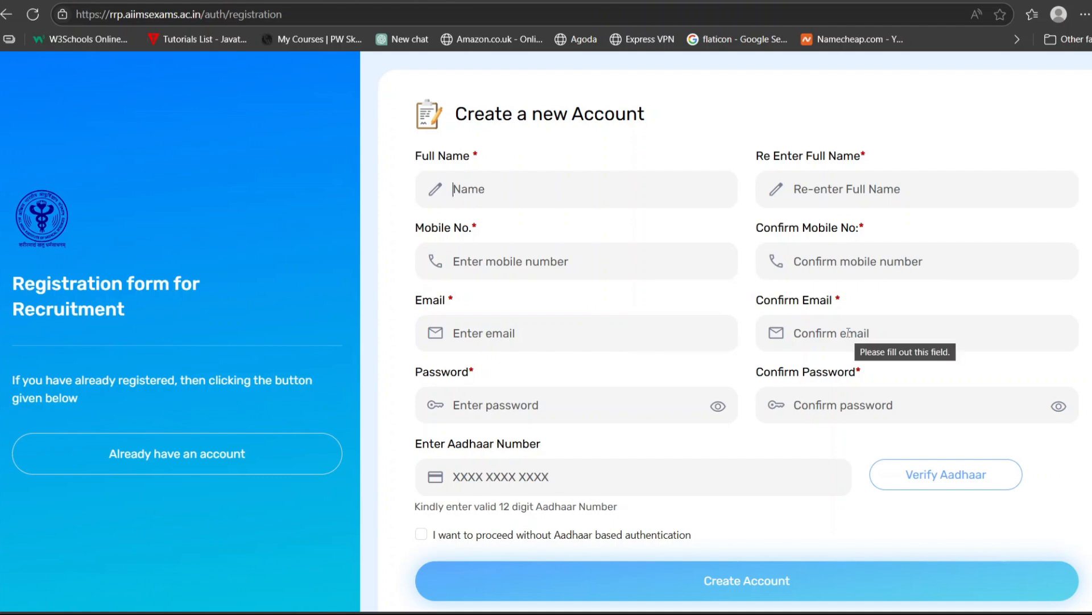
- View the password requirements in the registration form and dismiss the browser's suggested password
click(678, 405)
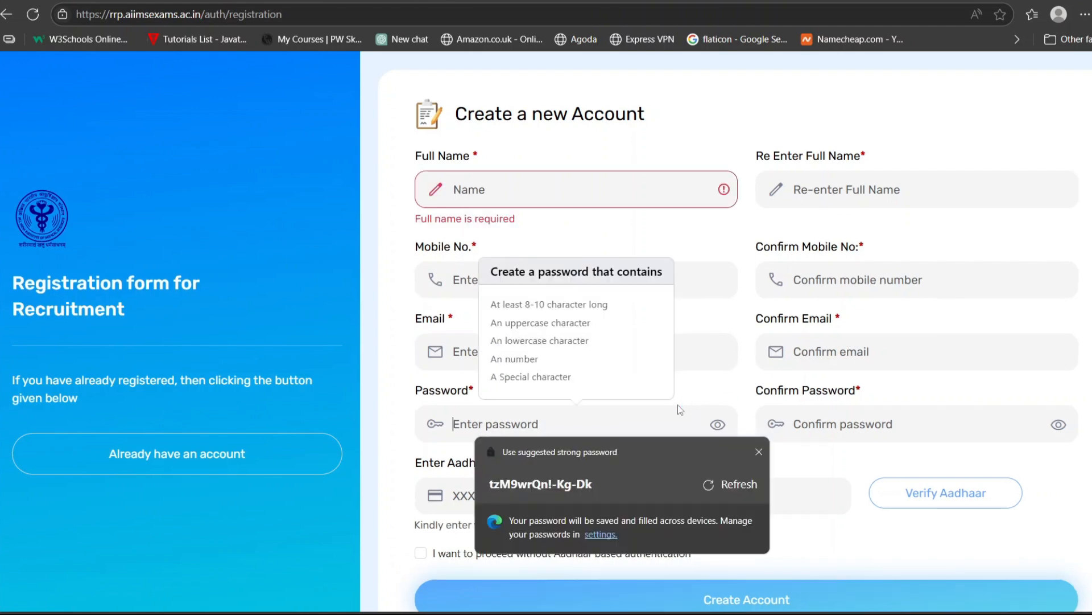
click(759, 451)
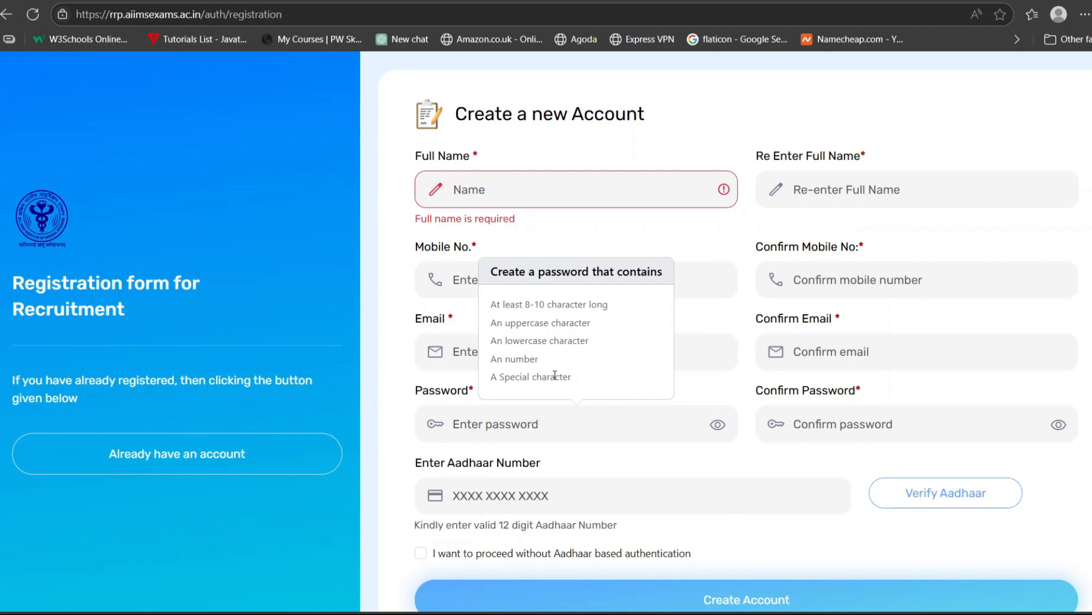
click(798, 422)
scroll(798, 419, down, 1)
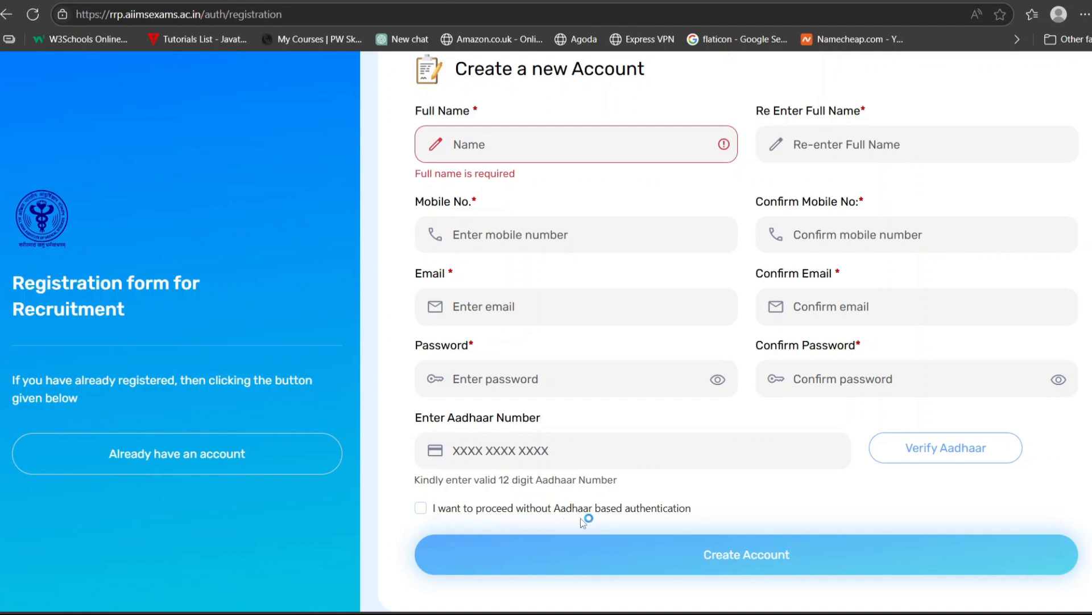
- Choose to proceed without Aadhaar based authentication and try to create the account
click(420, 508)
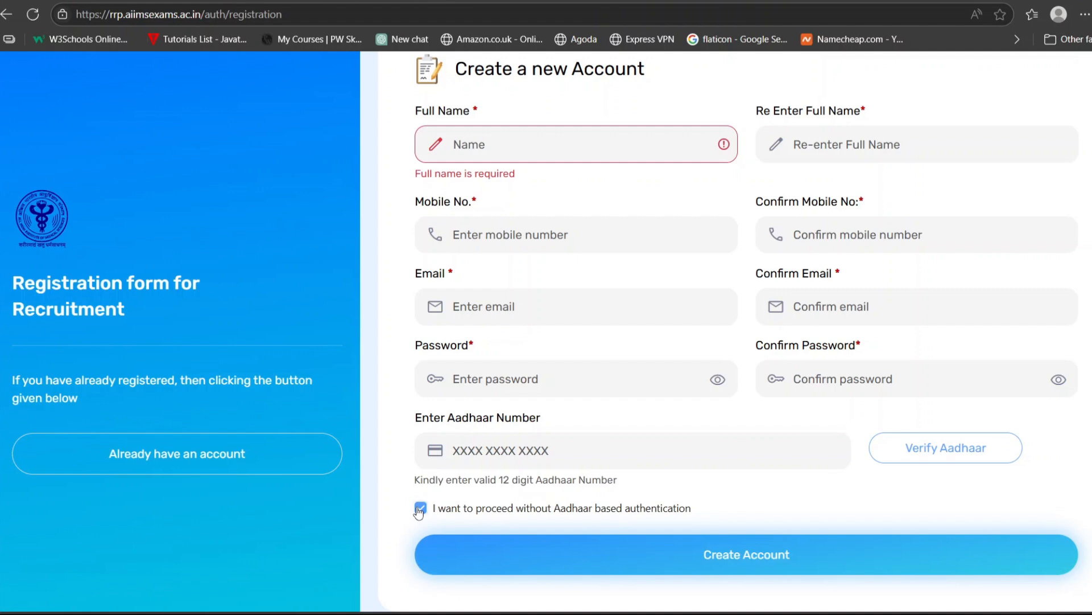
click(715, 565)
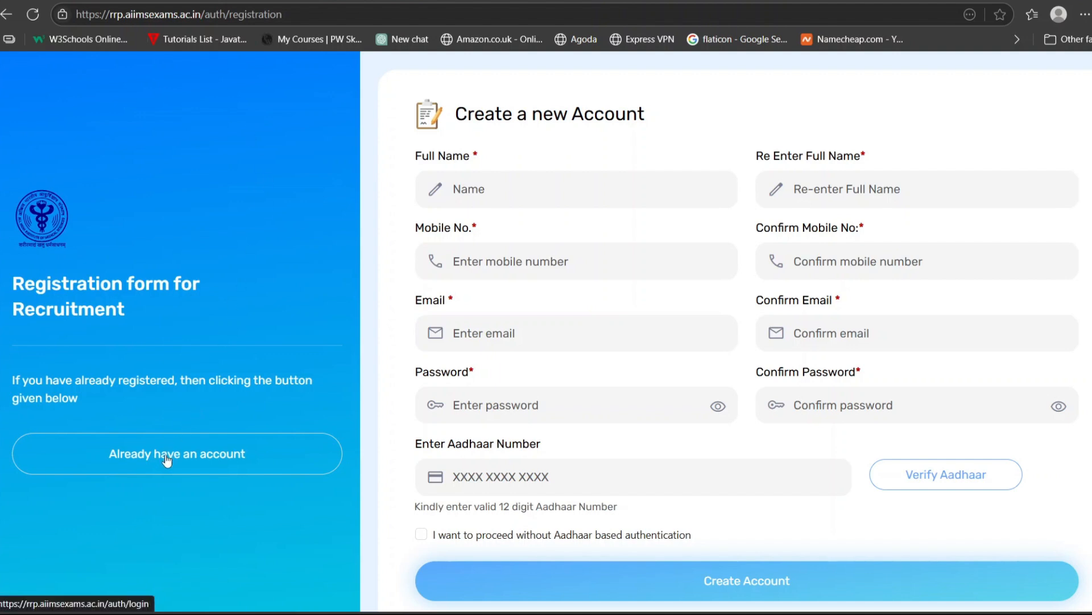
- Switch to signing in with an existing account and add a new NORCET 9 application
click(212, 455)
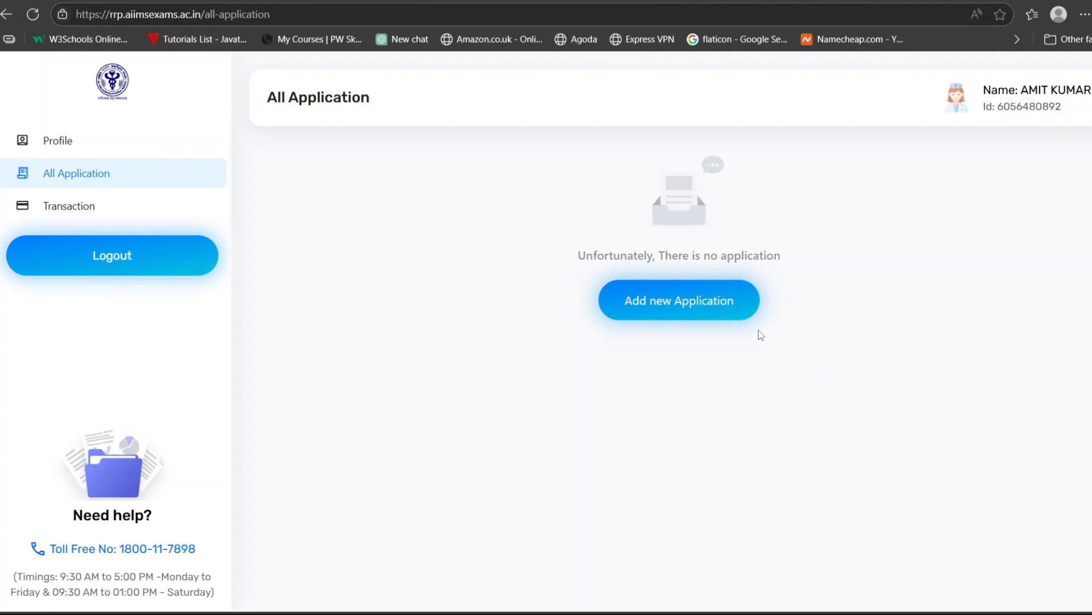
click(706, 305)
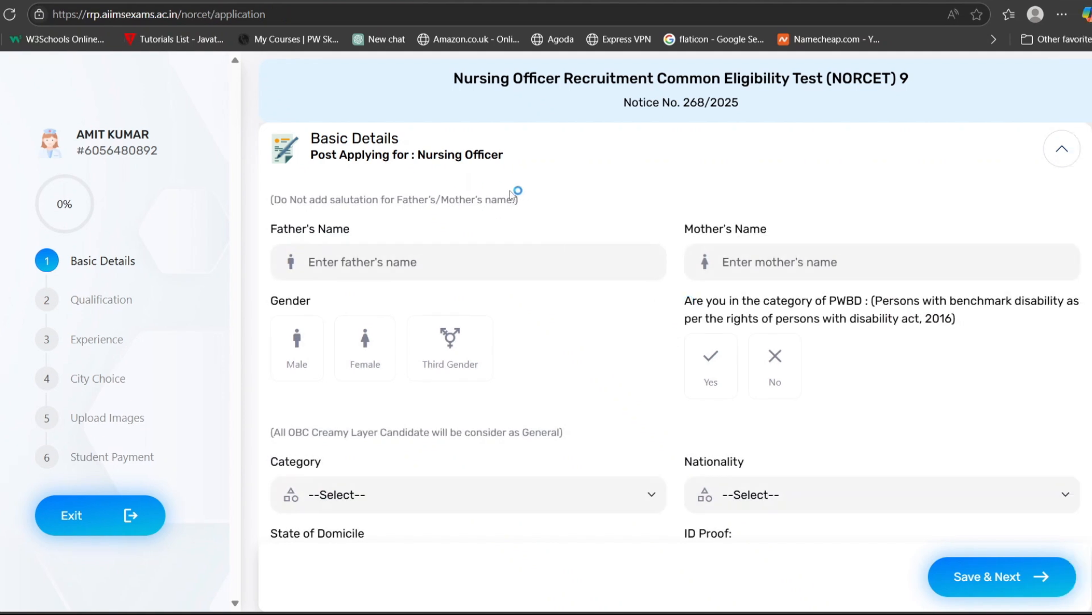
- Set the gender to Male in the application's Basic Details
scroll(507, 224, down, 1)
click(733, 234)
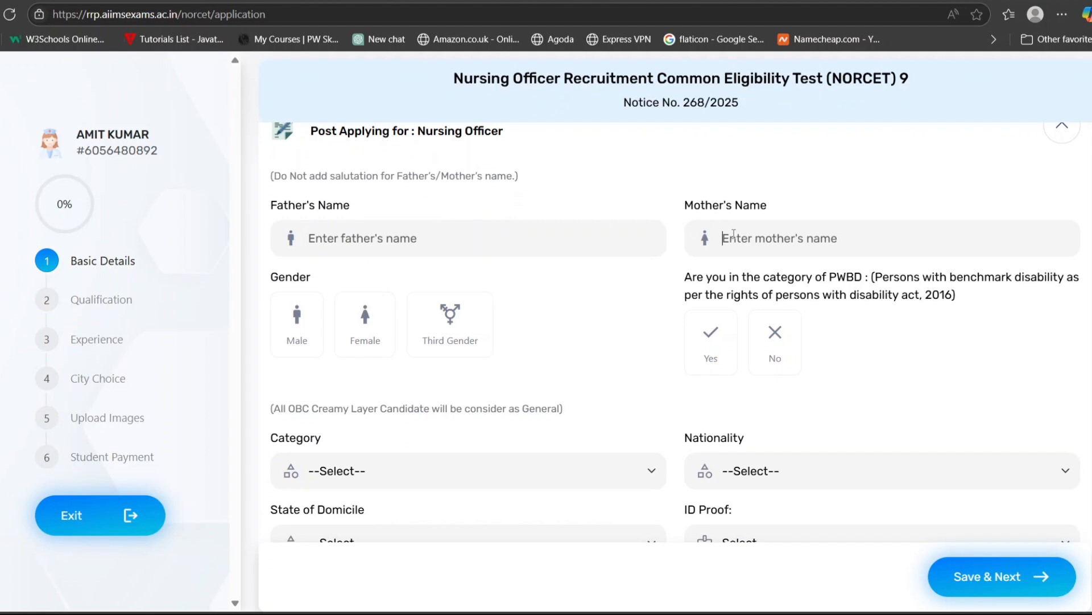
scroll(734, 234, down, 2)
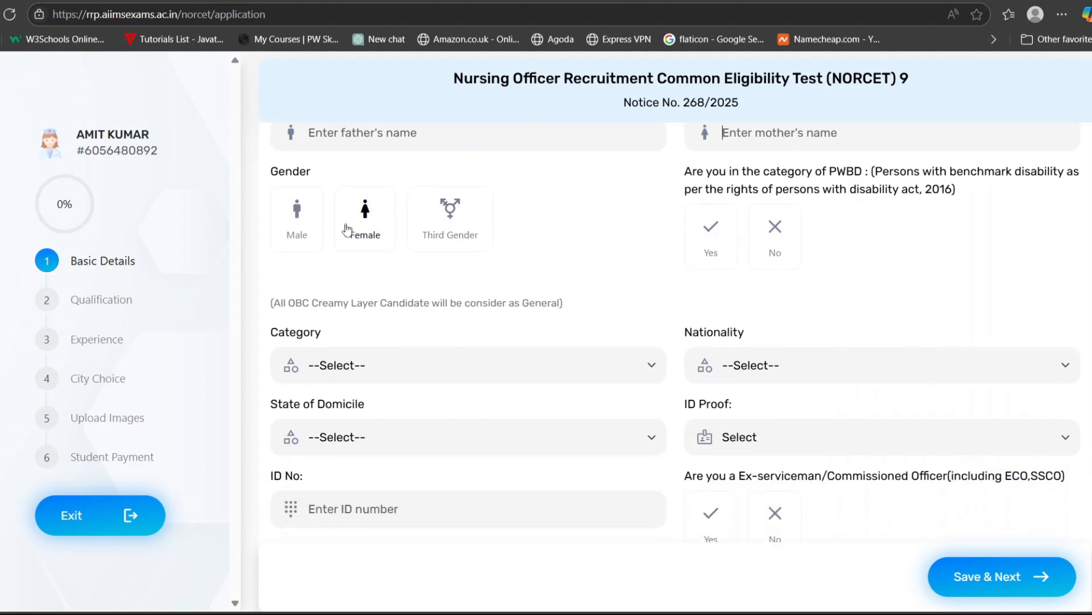
click(300, 228)
- Answer Yes to the PWBD category question, then agree to the standard rules and confirm them
scroll(865, 209, down, 1)
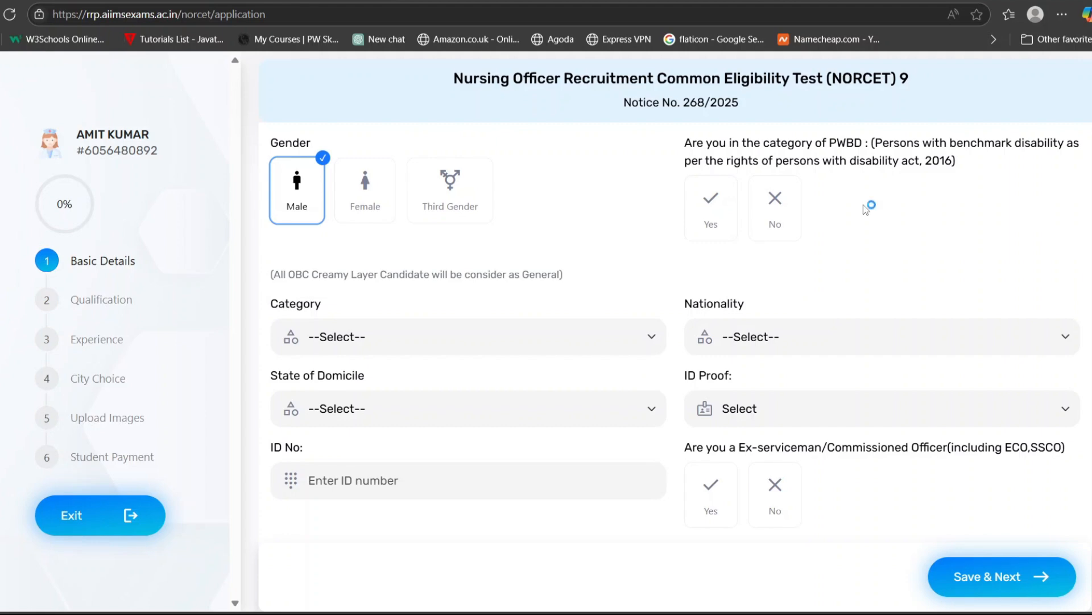
click(709, 221)
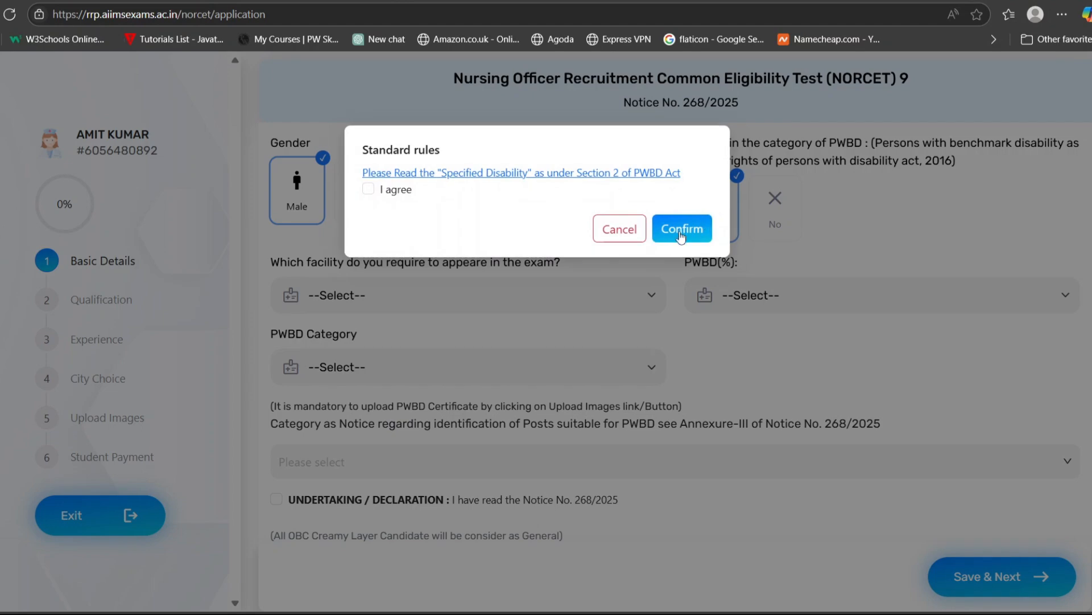
click(368, 189)
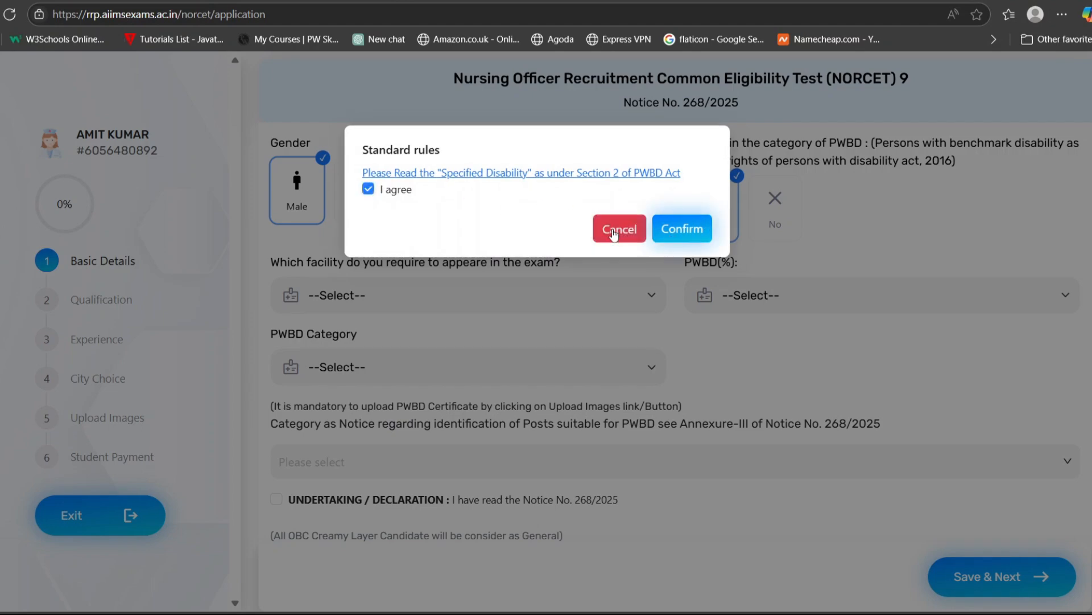
click(656, 233)
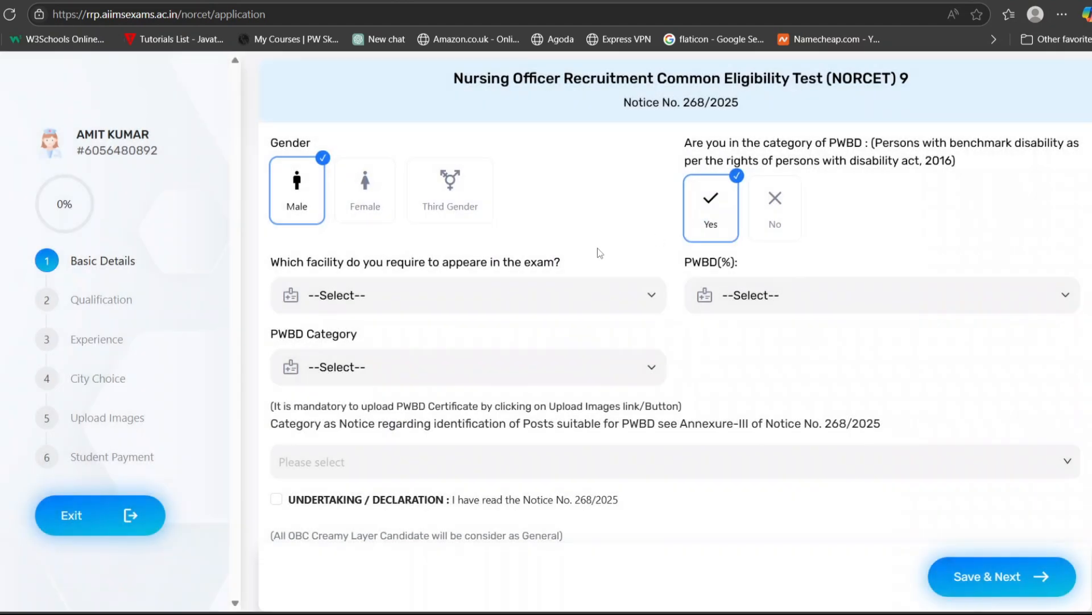
- Set the exam facility to Neither Scribe nor Compensatory Time required and the PWBD percentage to 46, leaving the PWBD category unselected
click(561, 297)
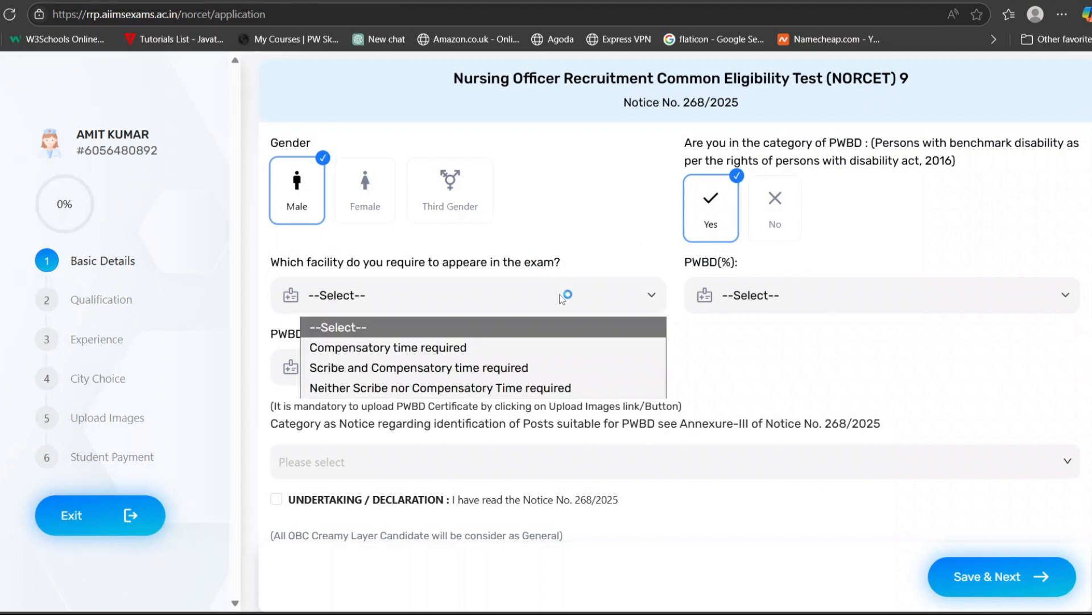
click(522, 389)
click(817, 300)
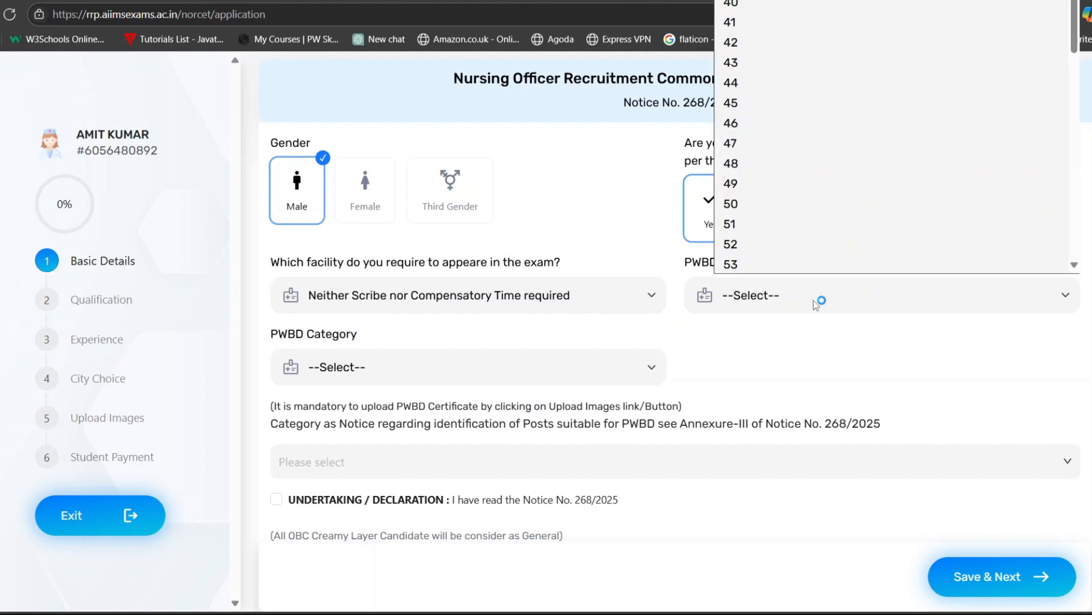
click(759, 122)
click(585, 366)
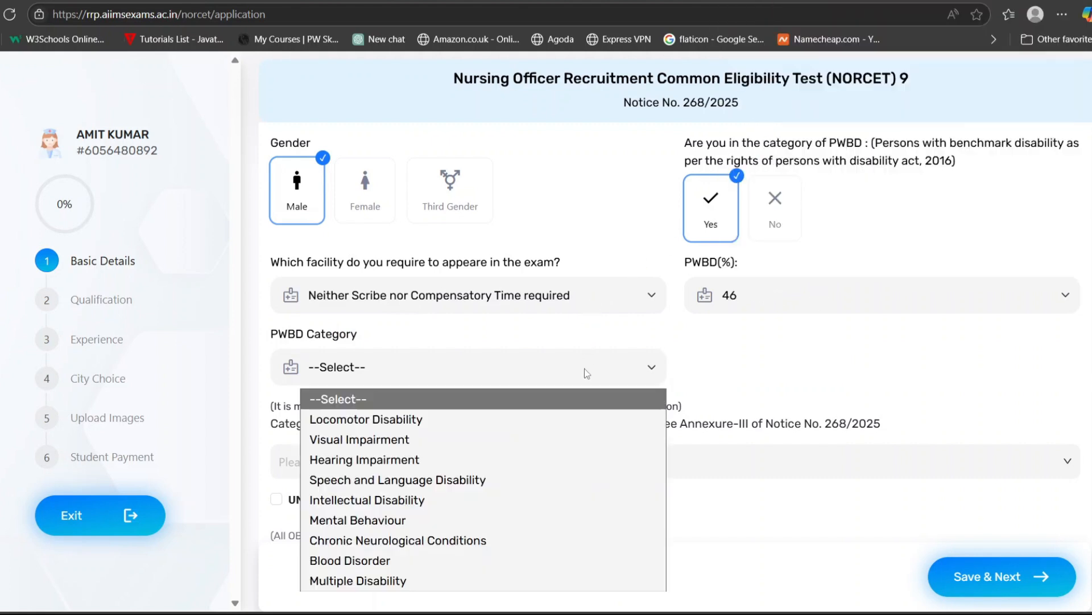
click(769, 351)
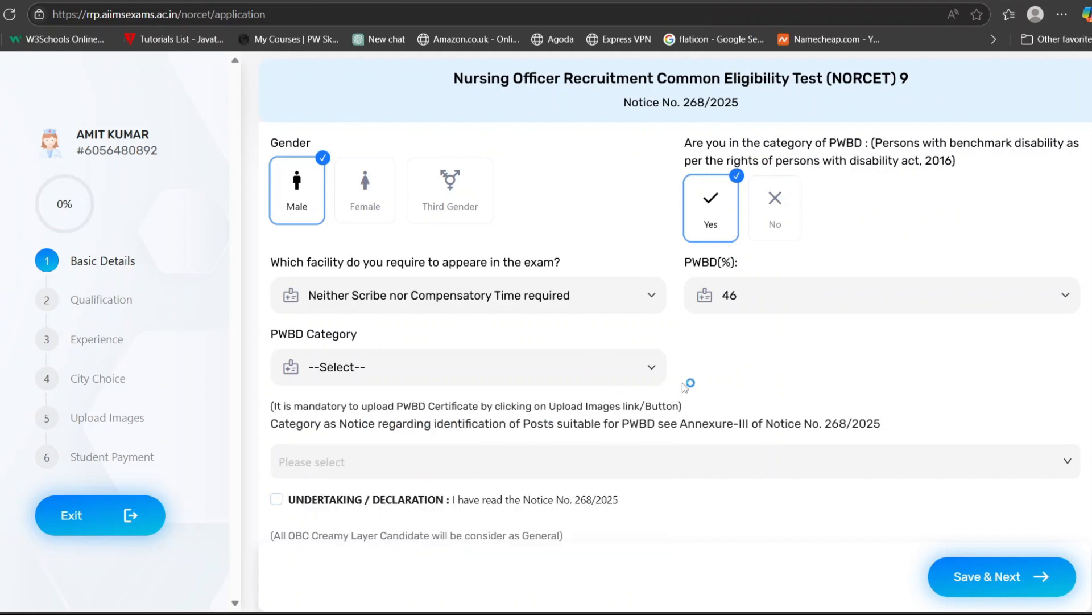
- Change the PWBD category answer to No and set the candidate's category to OBC
click(777, 235)
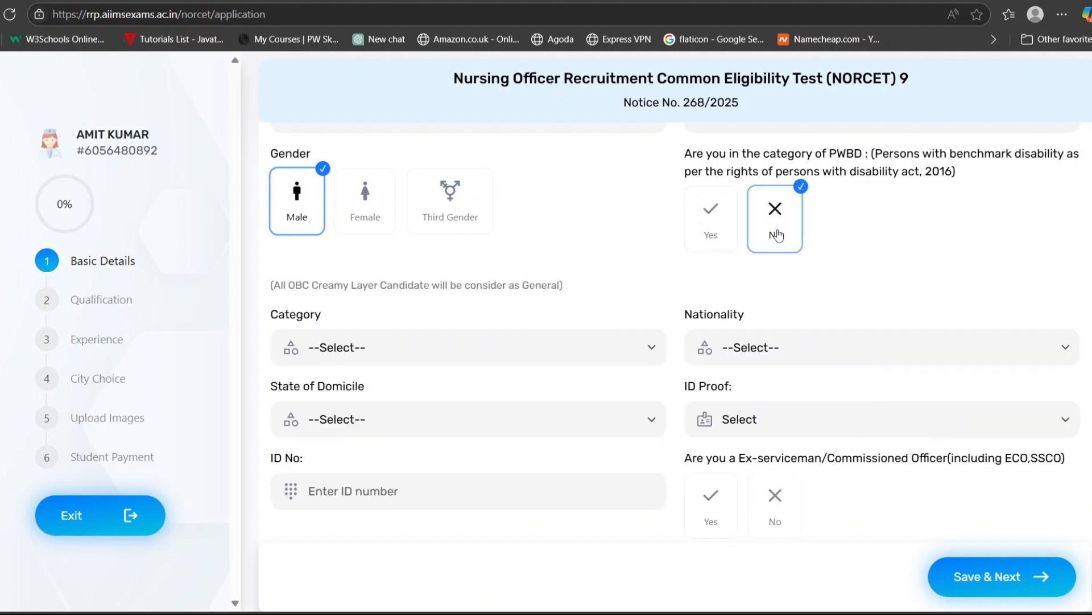
scroll(612, 290, down, 1)
click(619, 303)
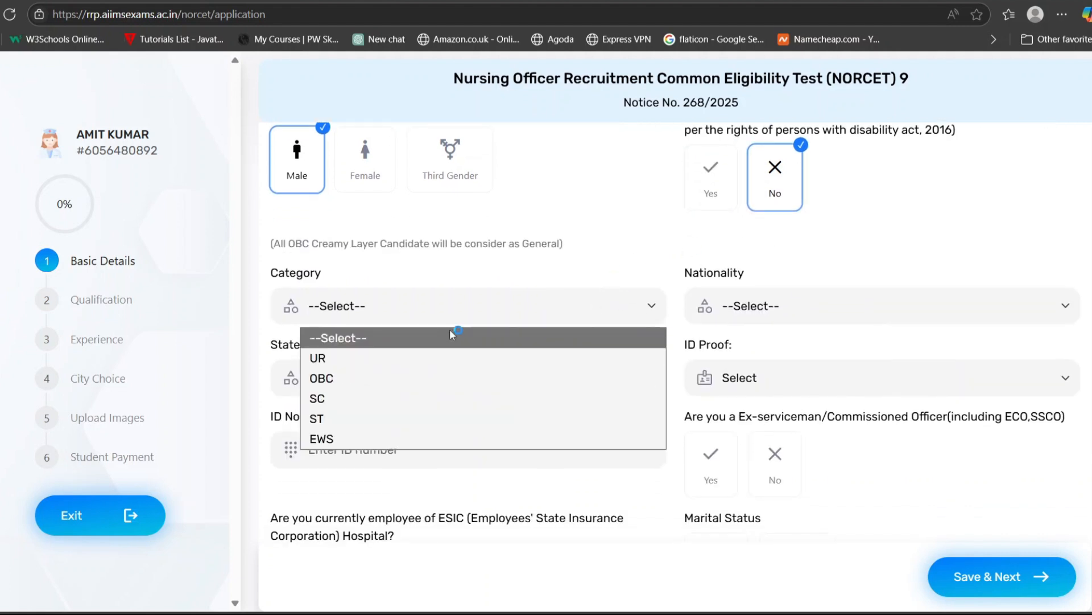
click(374, 380)
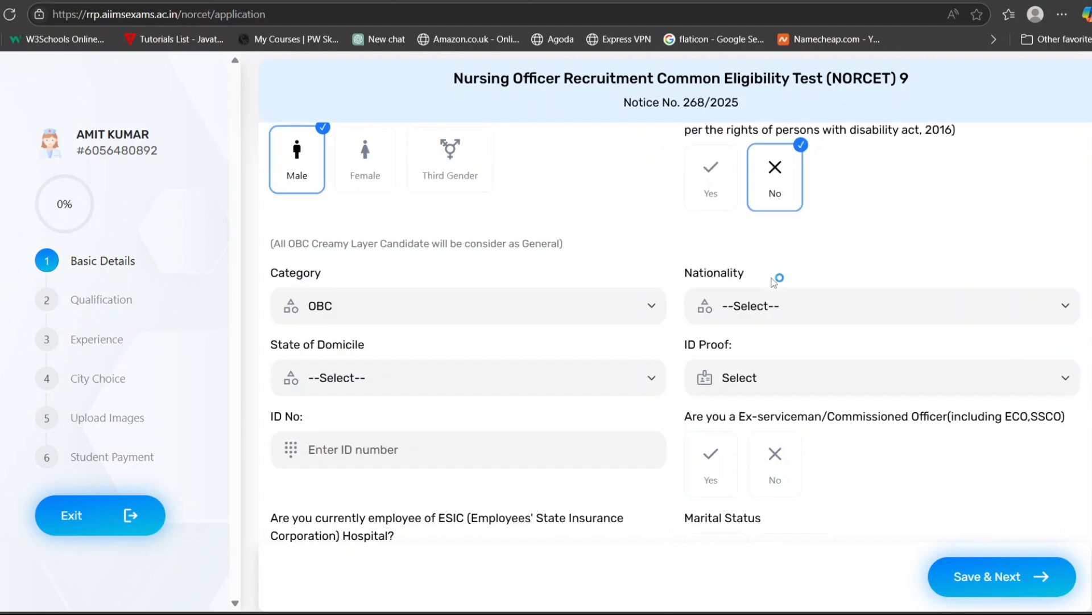
- Set the nationality to Indian and the state of domicile to Bihar
click(806, 308)
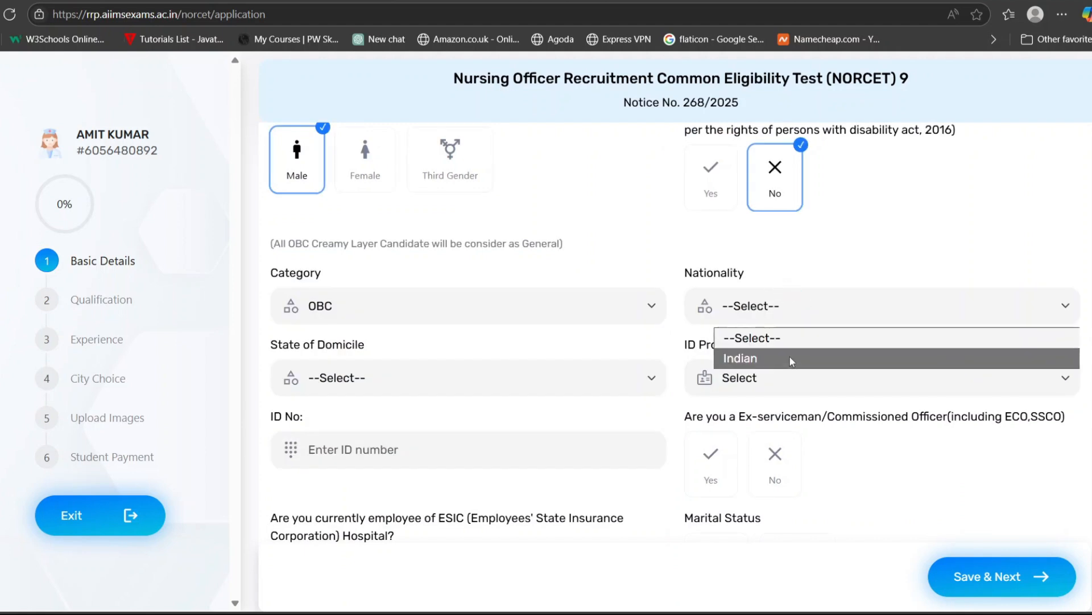
click(740, 357)
click(635, 380)
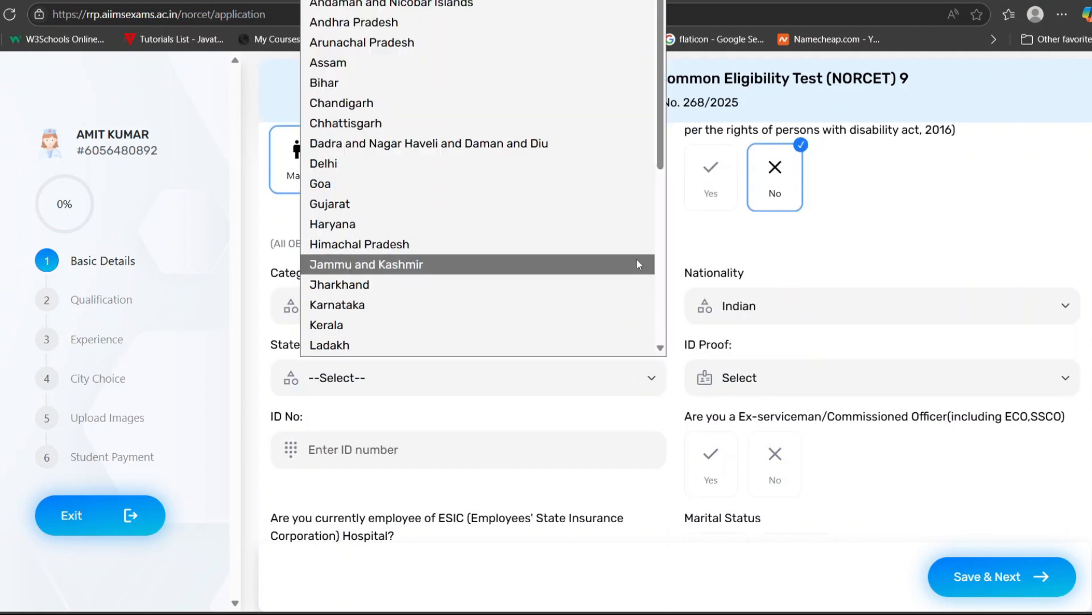
click(570, 89)
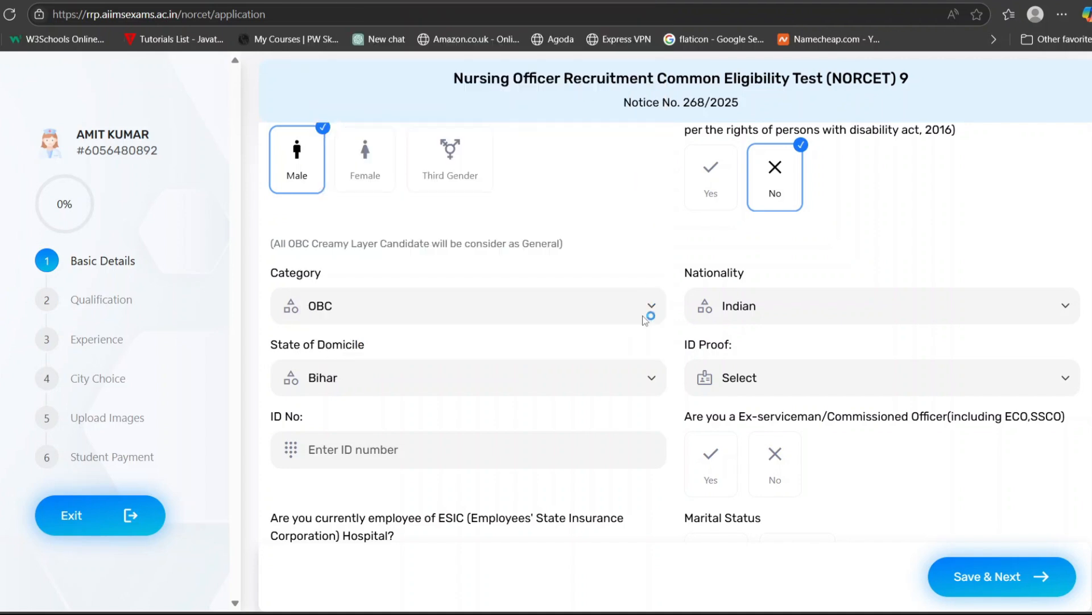
- Choose PAN Card as the ID proof and make the ID number field ready for entry
click(845, 382)
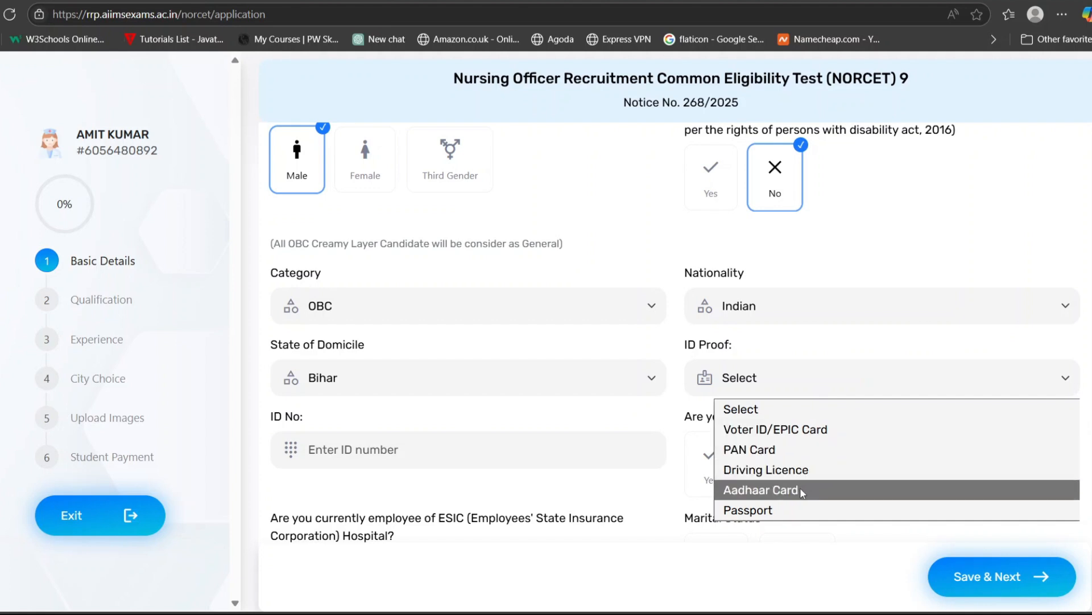
click(795, 458)
click(508, 449)
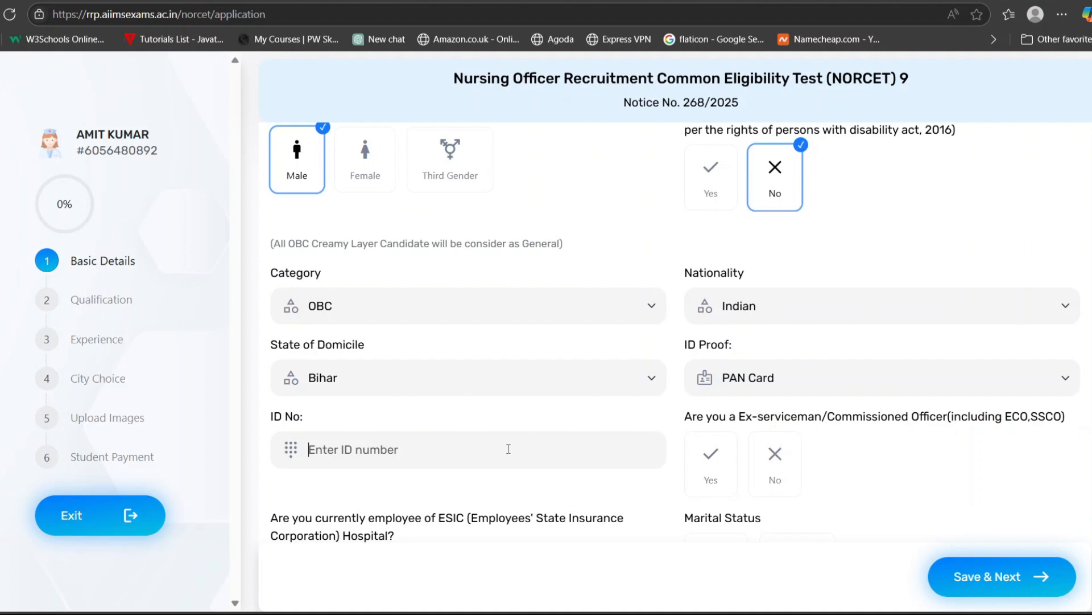
- Answer Yes to the ex-serviceman question to view its service fields, and then change the answer to No
scroll(647, 397, down, 1)
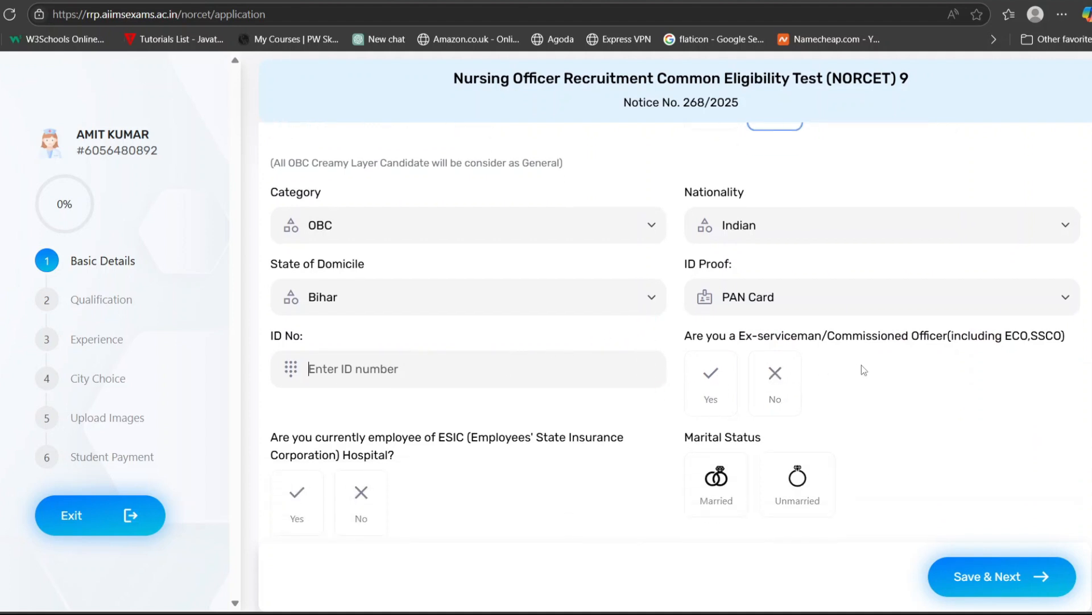
click(710, 380)
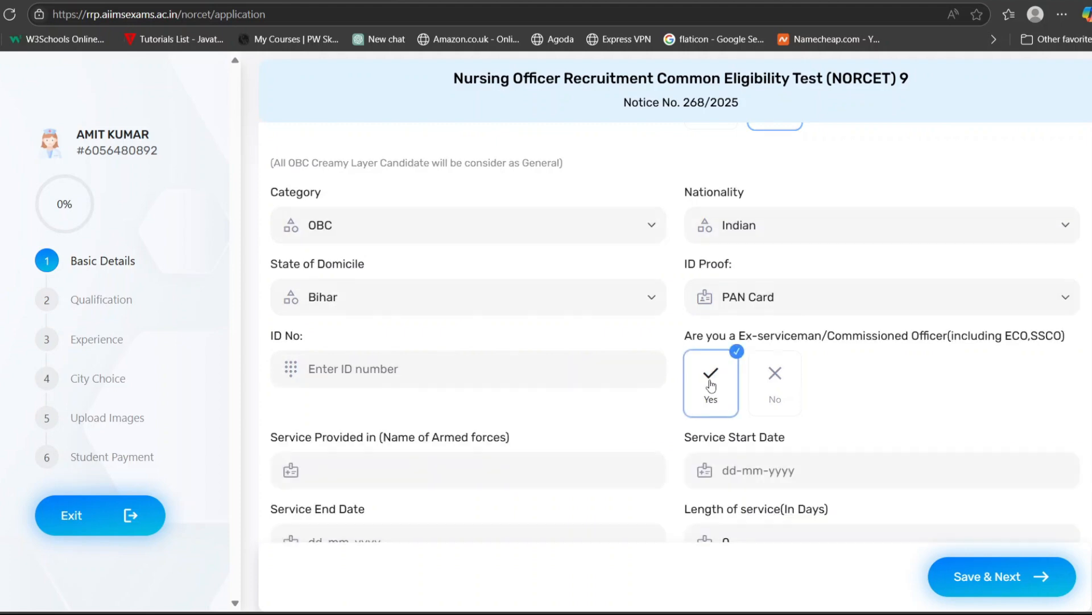
scroll(590, 419, down, 2)
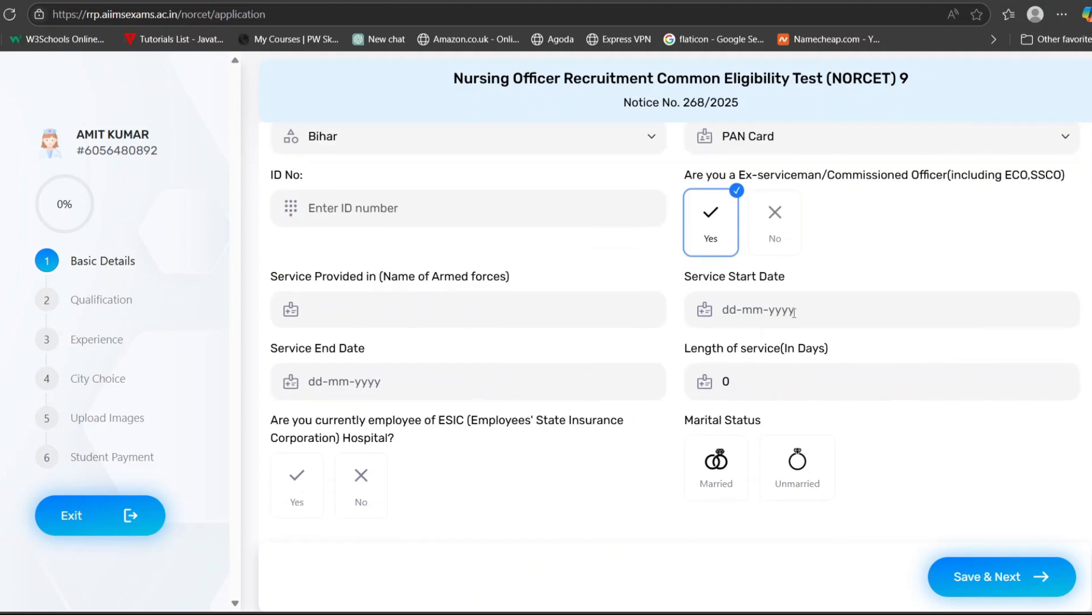
click(775, 236)
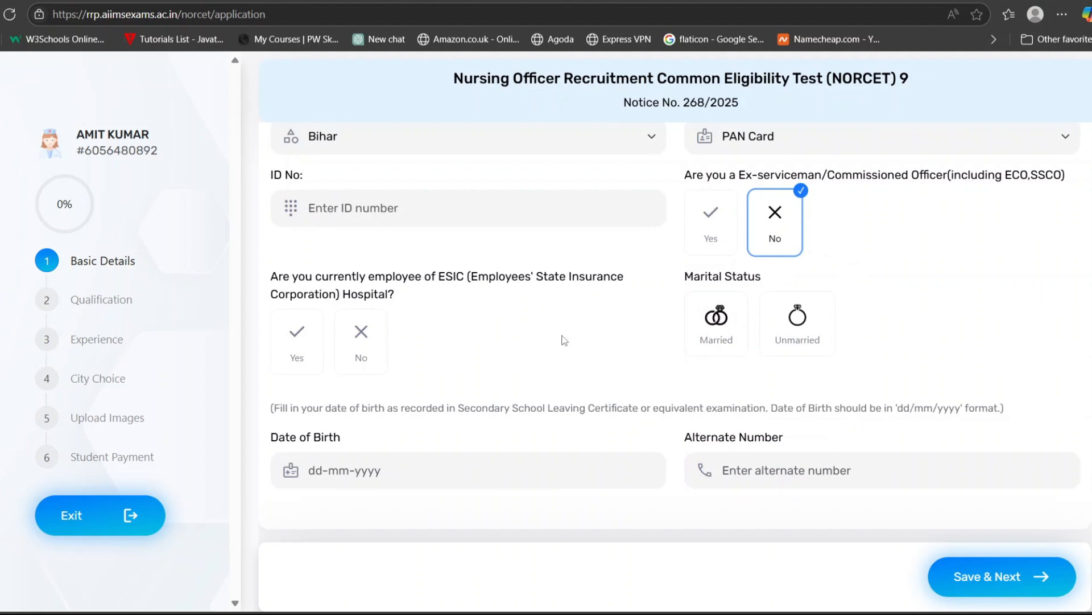
- Answer Yes to the ESIC Hospital employee question to view its job fields, and then change the answer to No
click(307, 357)
scroll(503, 364, down, 1)
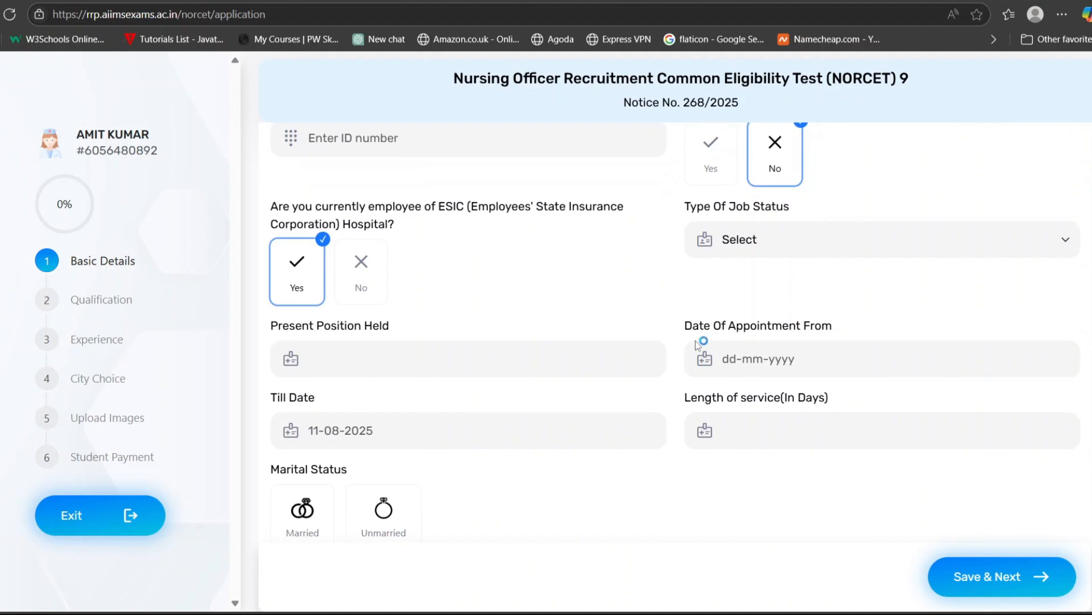
click(361, 282)
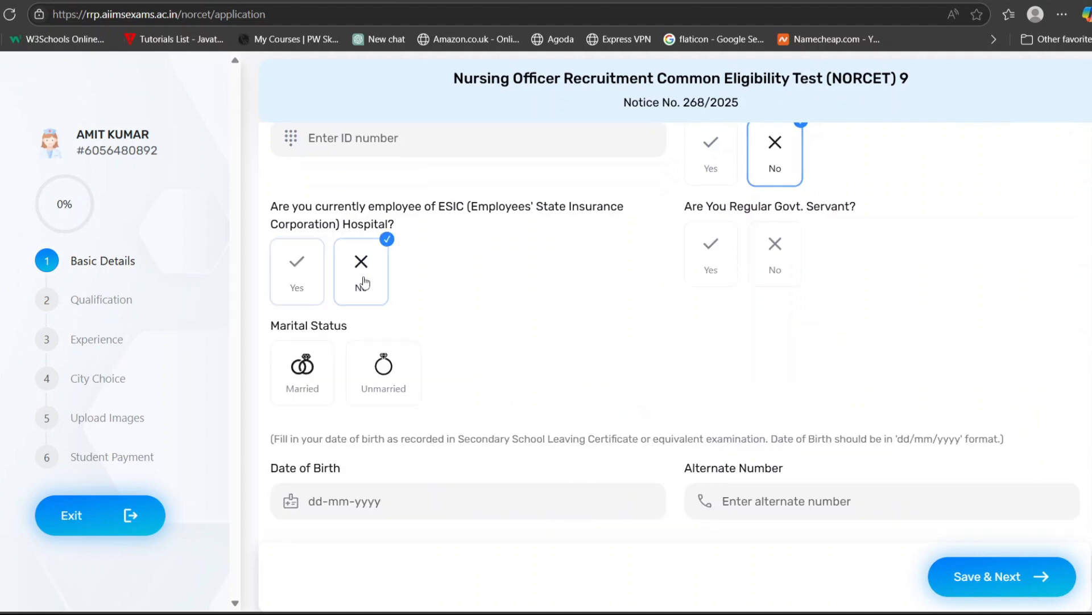
- Answer Yes to the regular government servant question, look through the organisation and job status fields, and then change the answer to No
scroll(667, 307, up, 2)
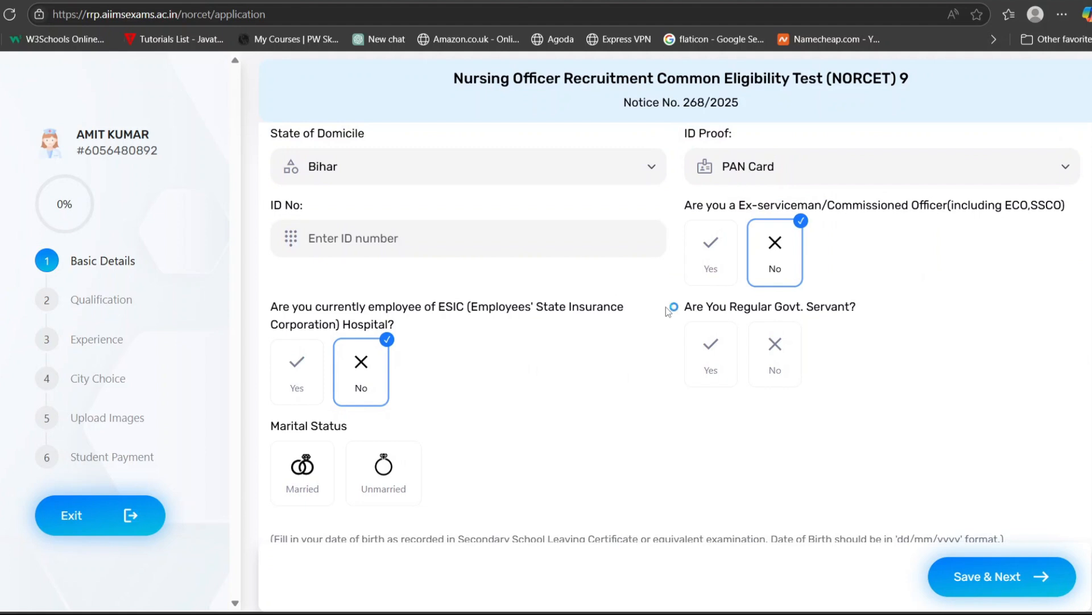
click(711, 366)
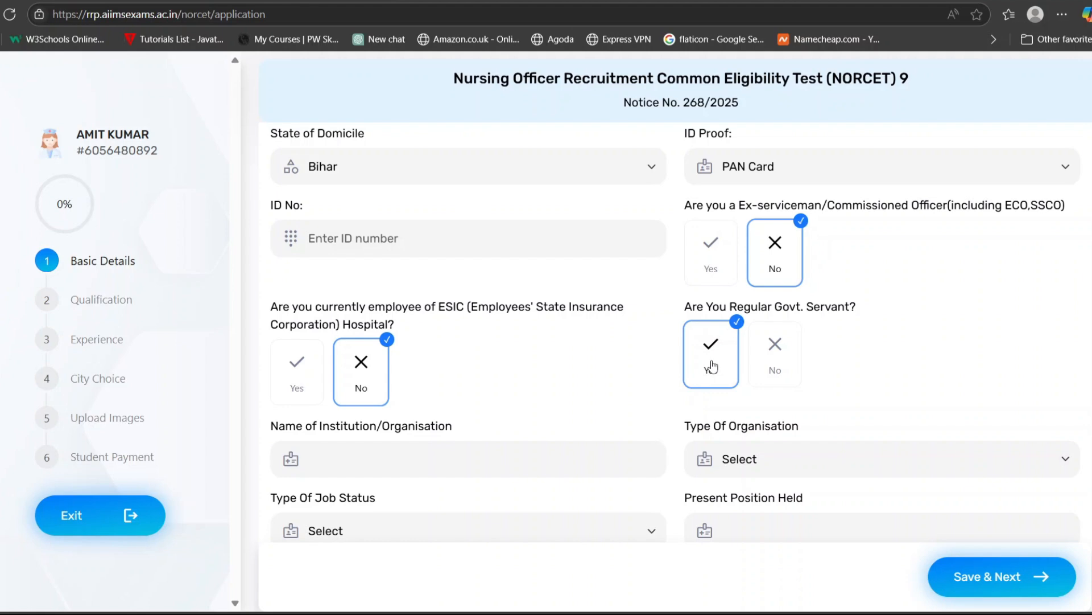
scroll(714, 362, down, 1)
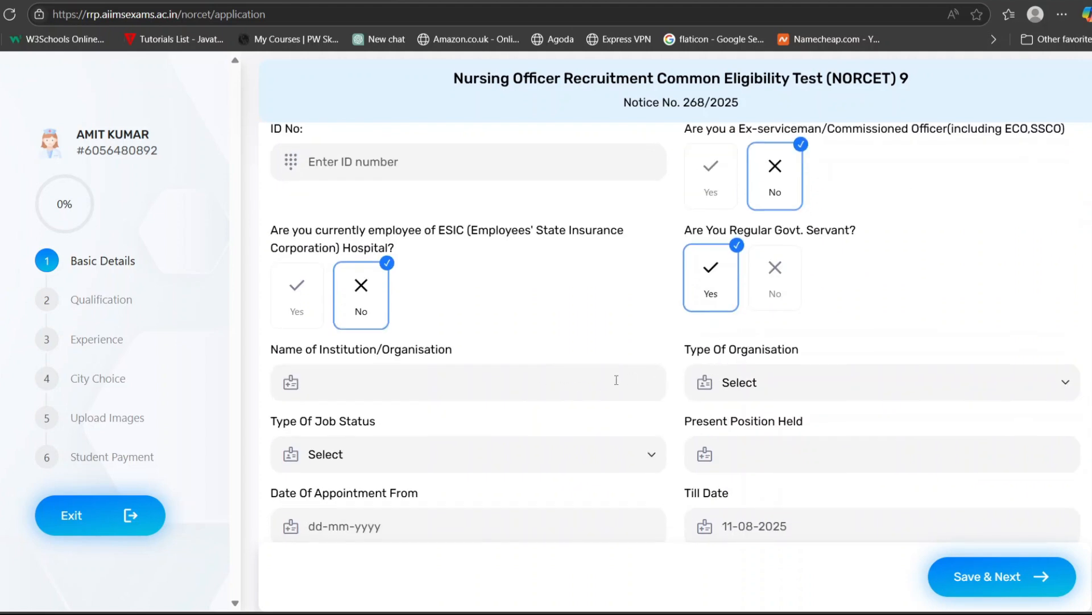
click(821, 367)
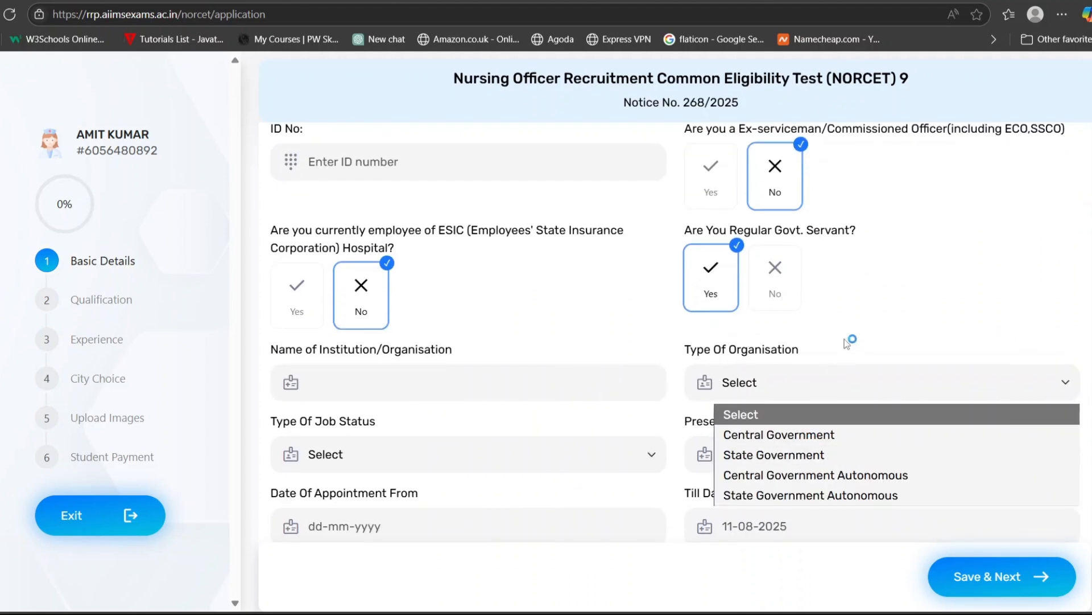
scroll(848, 330, down, 1)
click(630, 398)
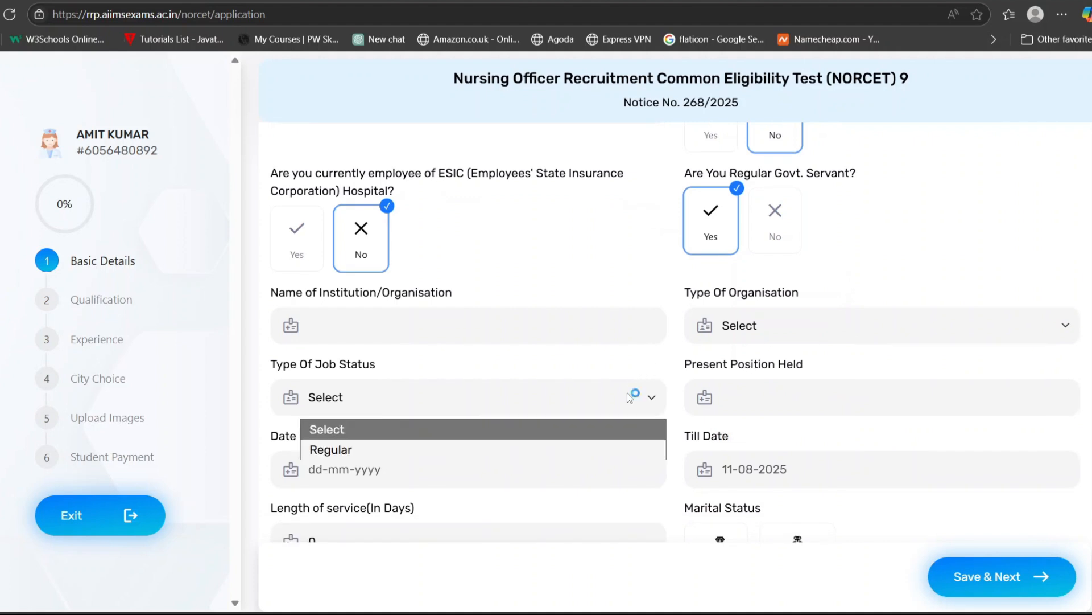
click(811, 398)
scroll(811, 398, down, 1)
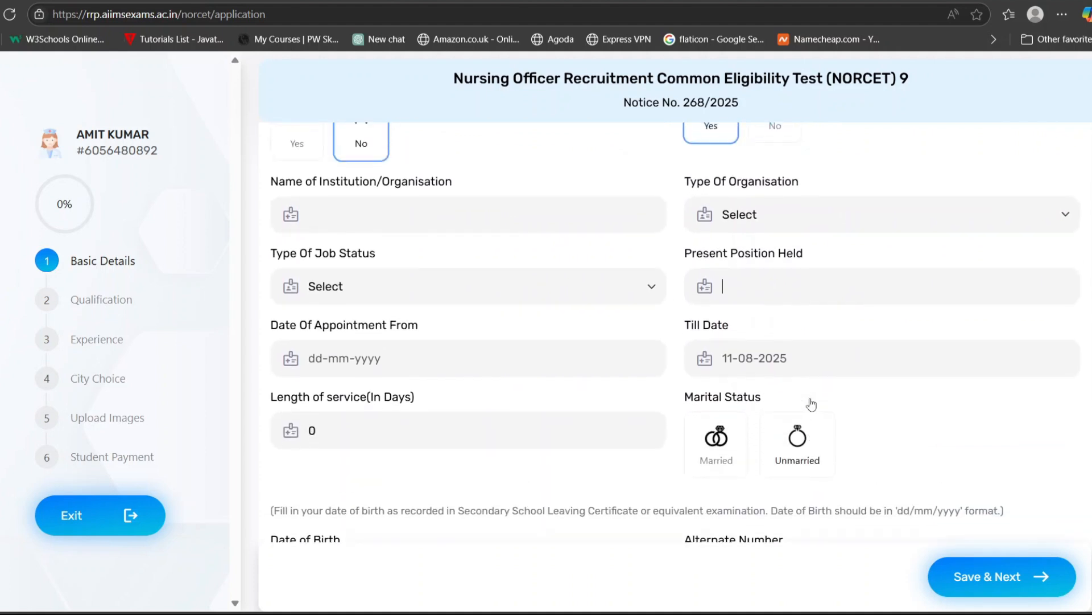
scroll(810, 403, up, 3)
click(776, 296)
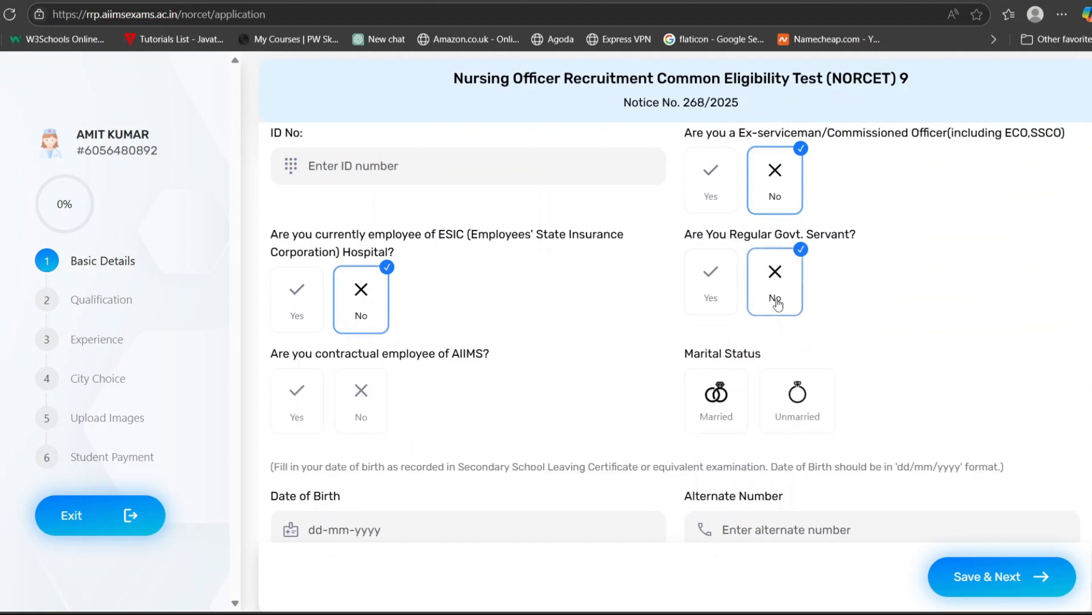
- Answer Yes to the AIIMS contractual employee question to view its contract fields, and then change the answer to No
scroll(776, 300, down, 1)
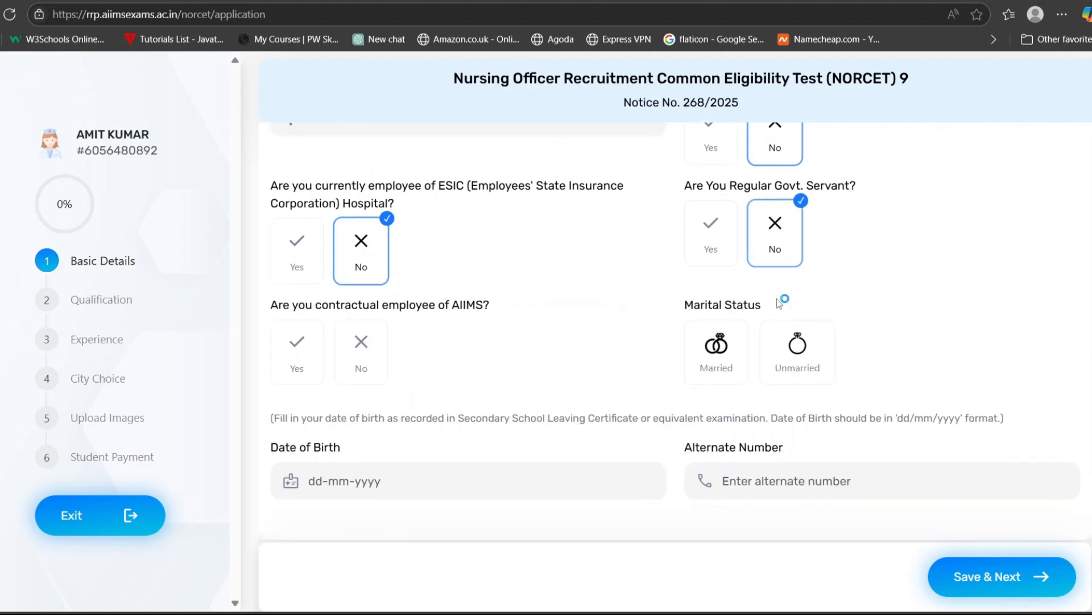
click(579, 329)
click(297, 365)
scroll(455, 358, down, 1)
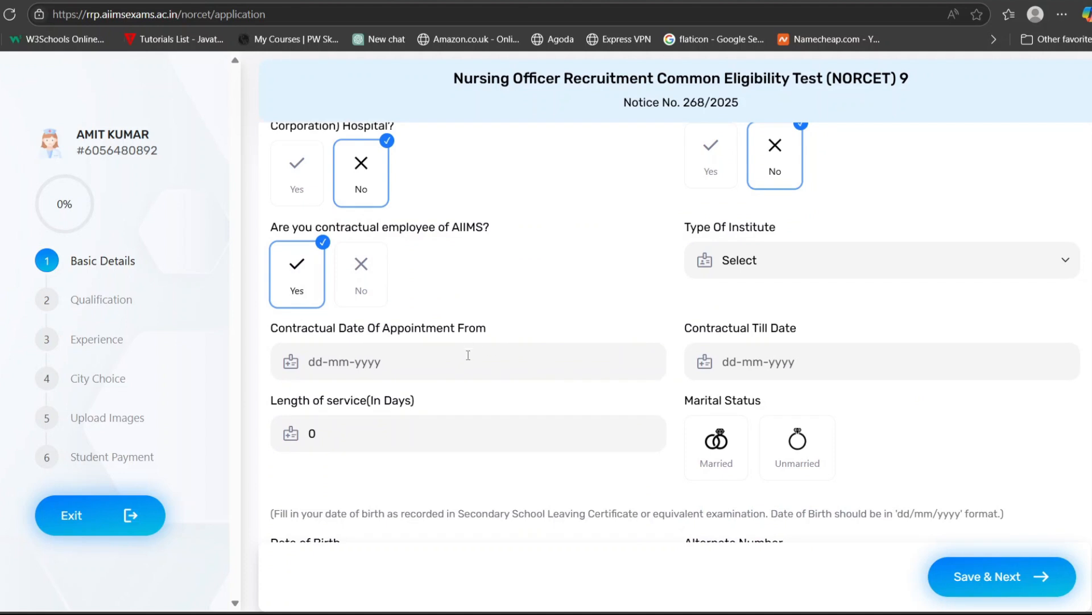
scroll(468, 356, up, 1)
click(362, 312)
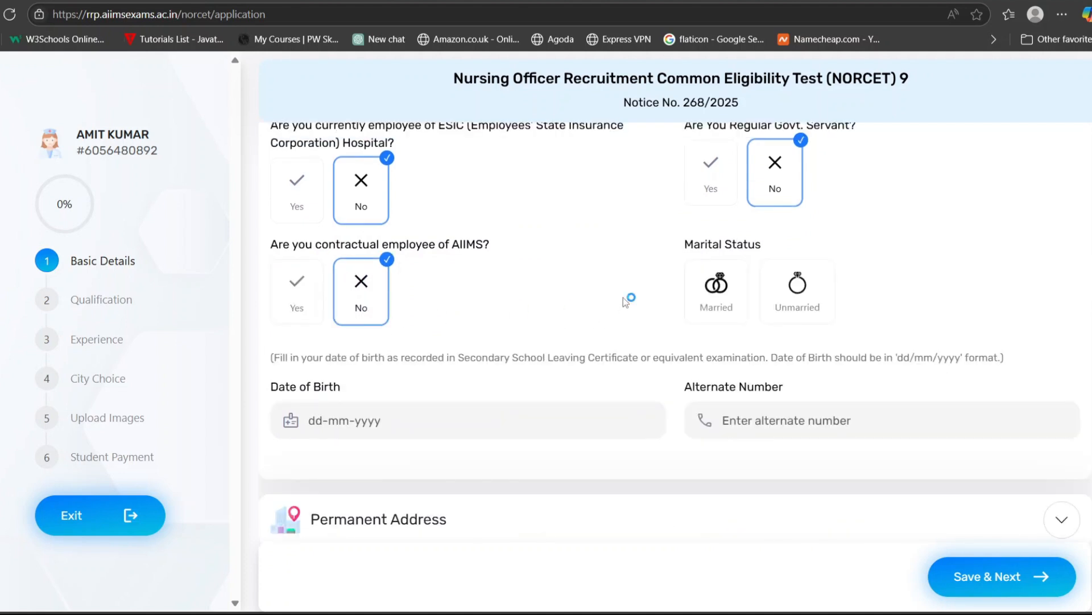
- Set the marital status to Unmarried and choose the candidate's date of birth
click(793, 303)
scroll(544, 329, down, 2)
click(544, 329)
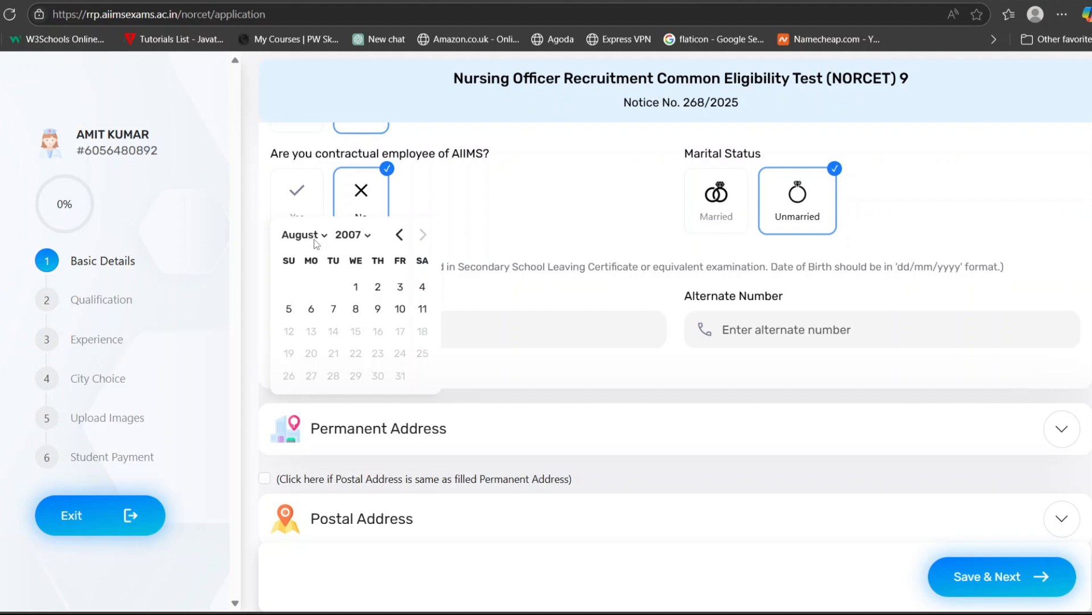
click(365, 236)
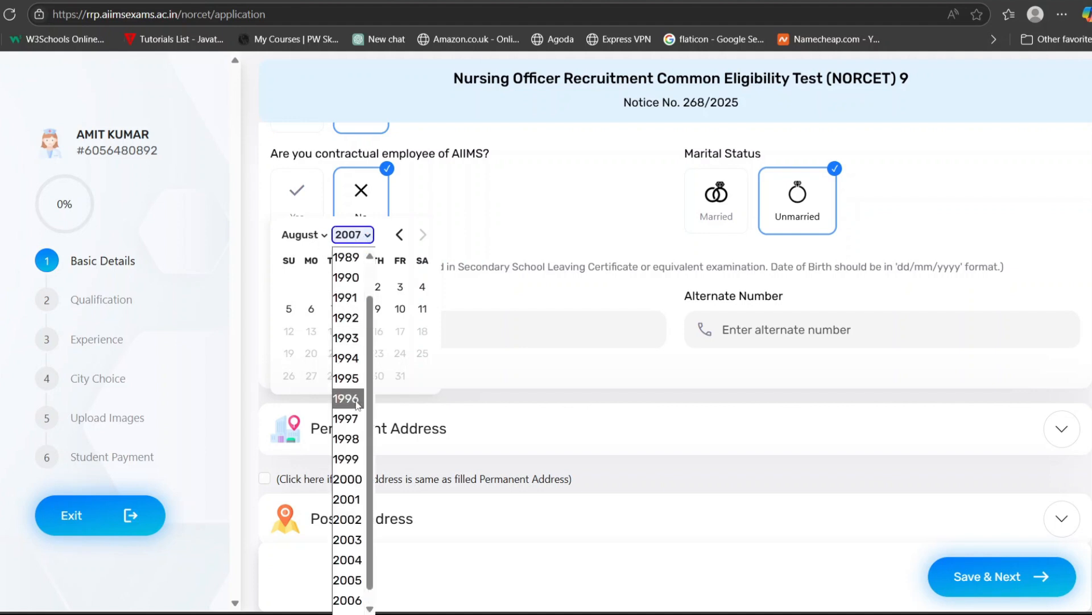
click(358, 560)
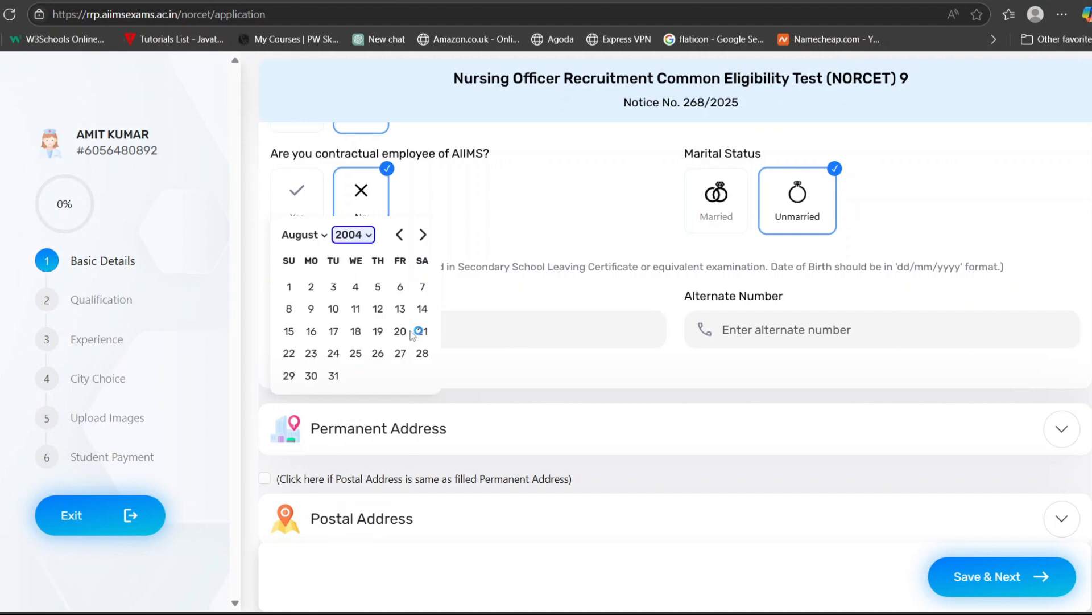
click(376, 289)
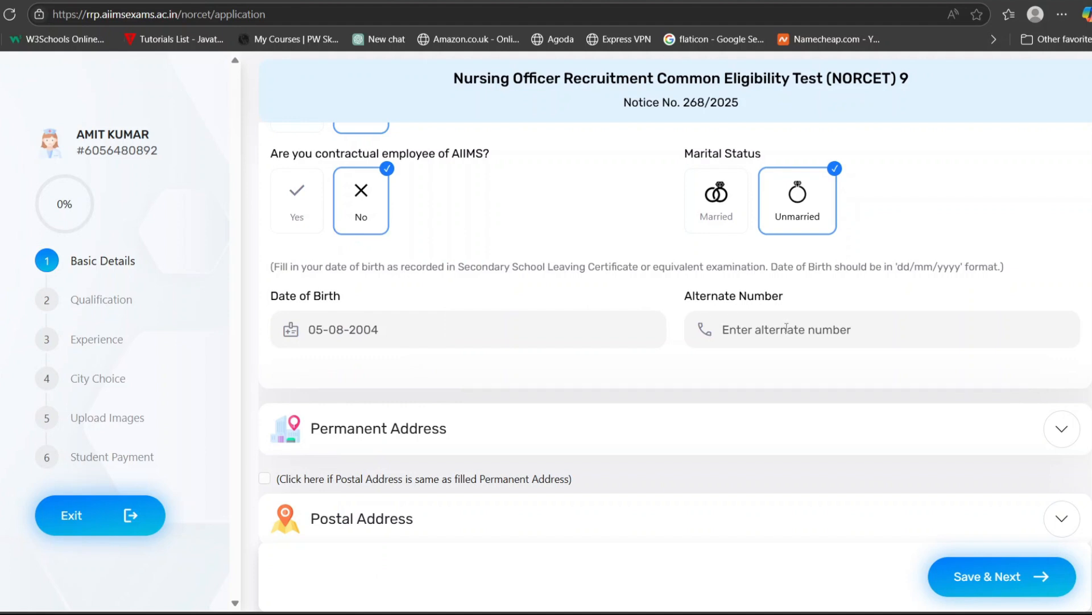
- Set the permanent address to country India, state Bihar and city Patna, and go to its empty Address field
scroll(734, 381, down, 1)
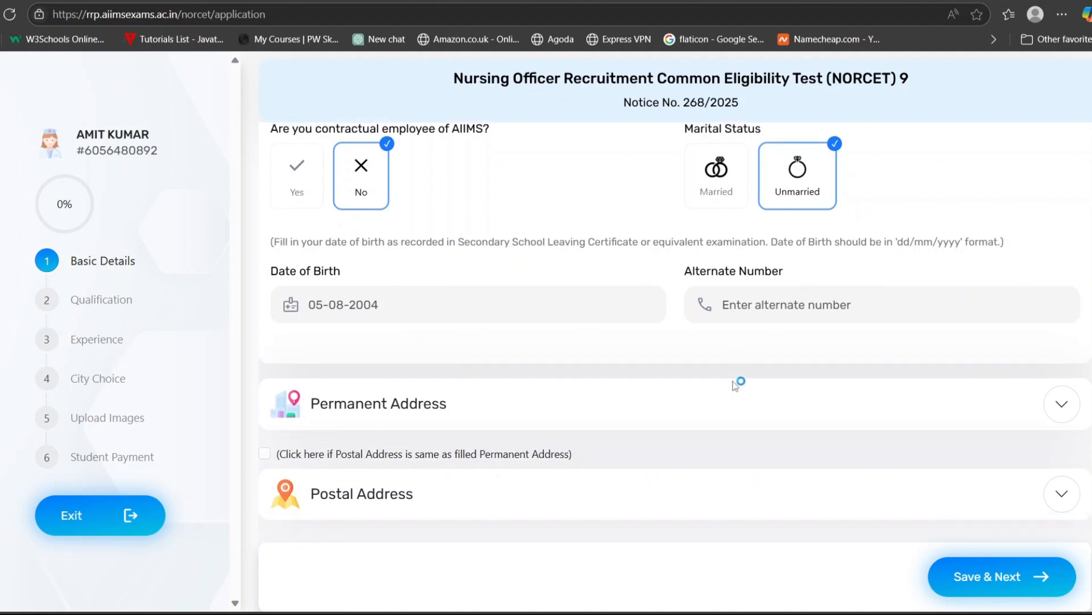
click(905, 409)
scroll(825, 293, up, 2)
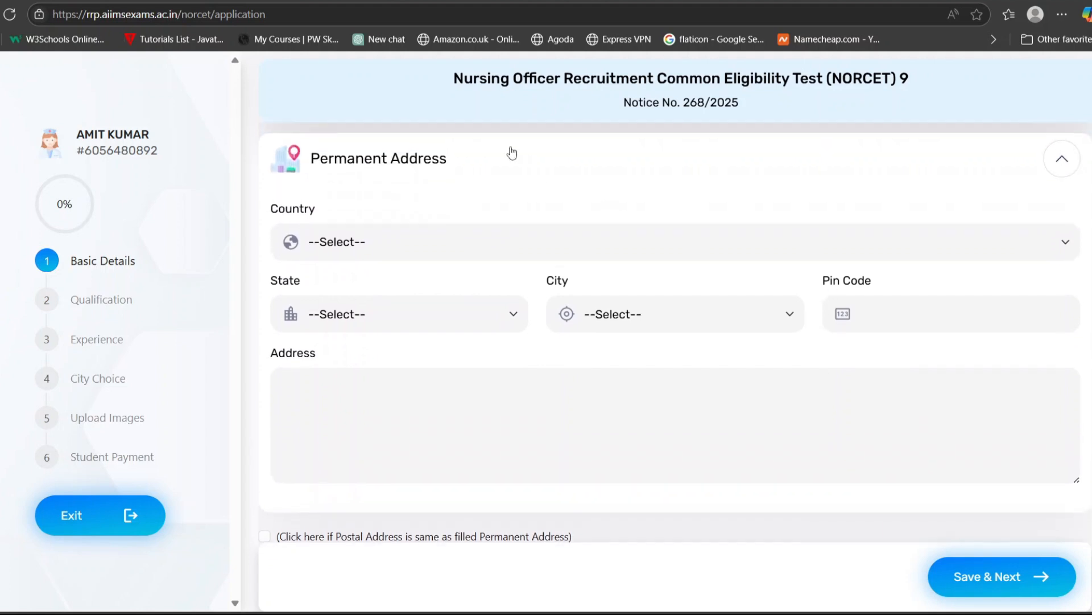
click(520, 240)
click(441, 296)
click(482, 309)
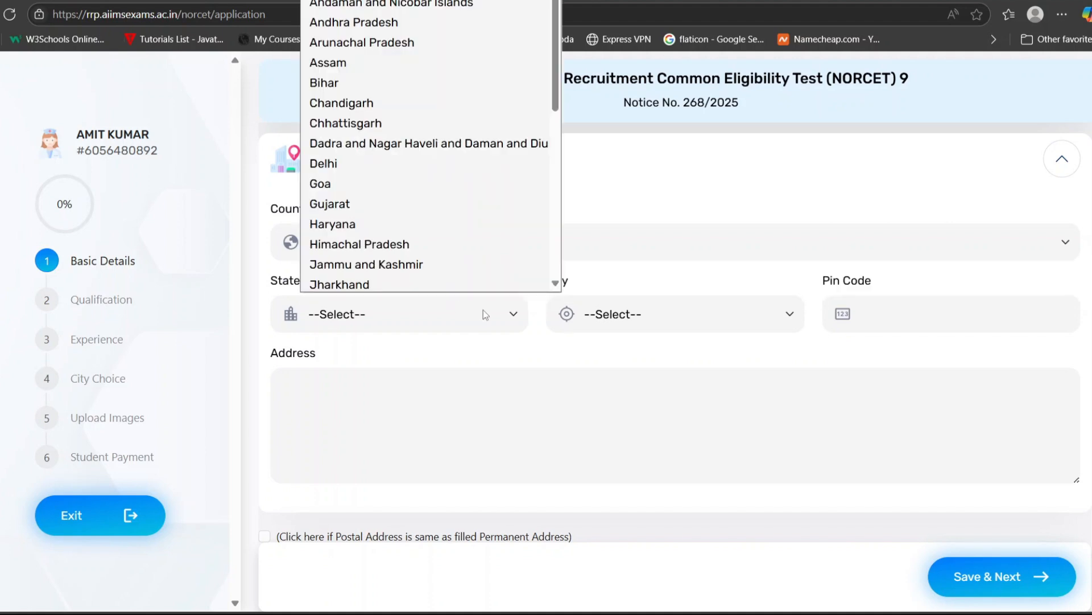
click(437, 84)
click(677, 314)
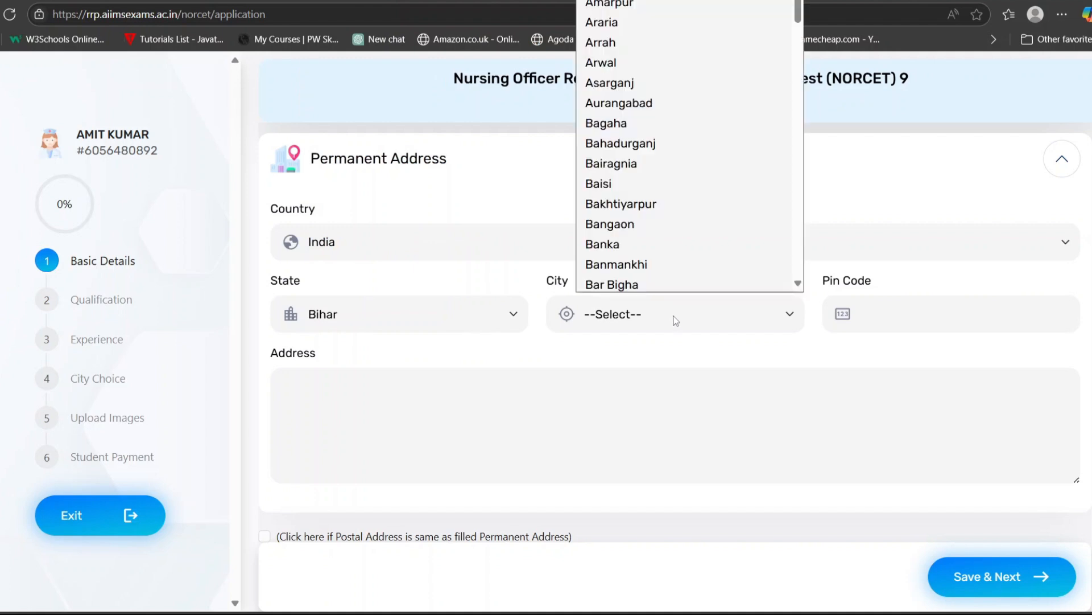
scroll(665, 195, down, 10)
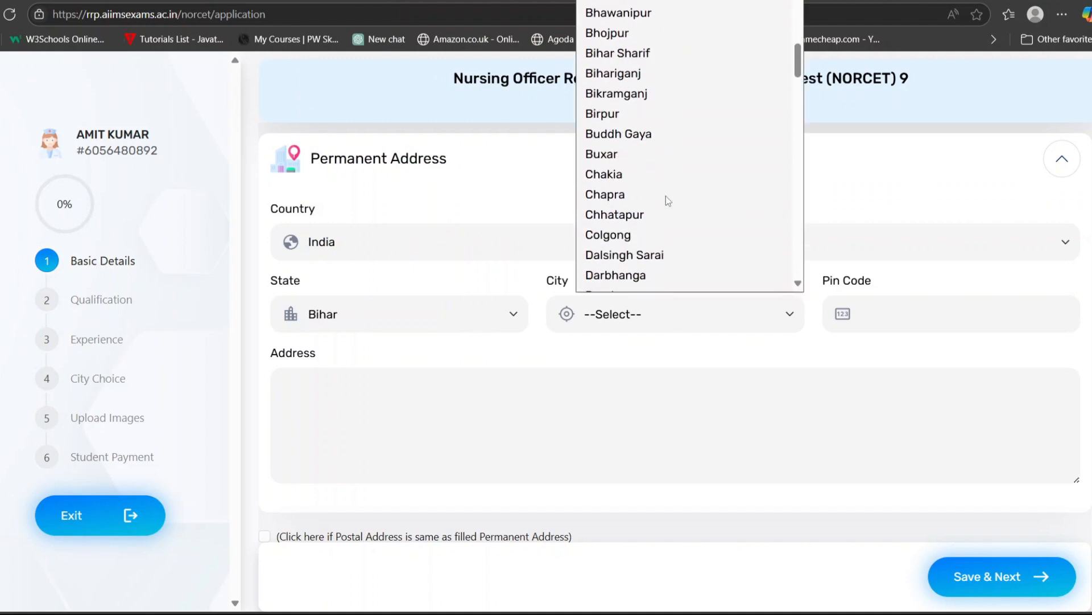
scroll(669, 197, down, 10)
click(669, 197)
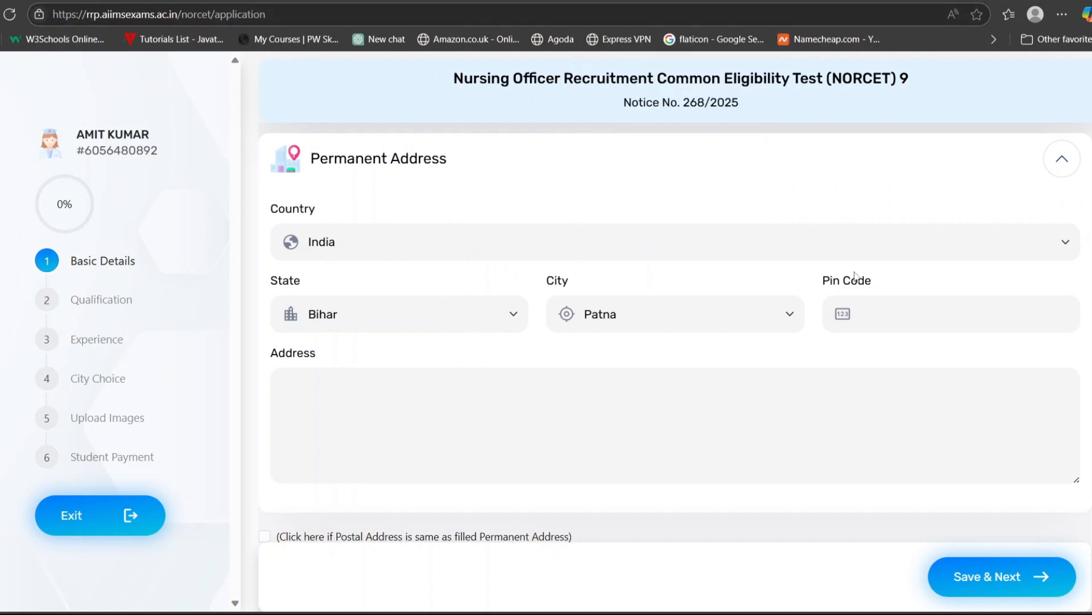
click(674, 444)
- Mark the postal address as the same as the permanent address, and save the basic details to continue to Qualification
scroll(673, 442, down, 2)
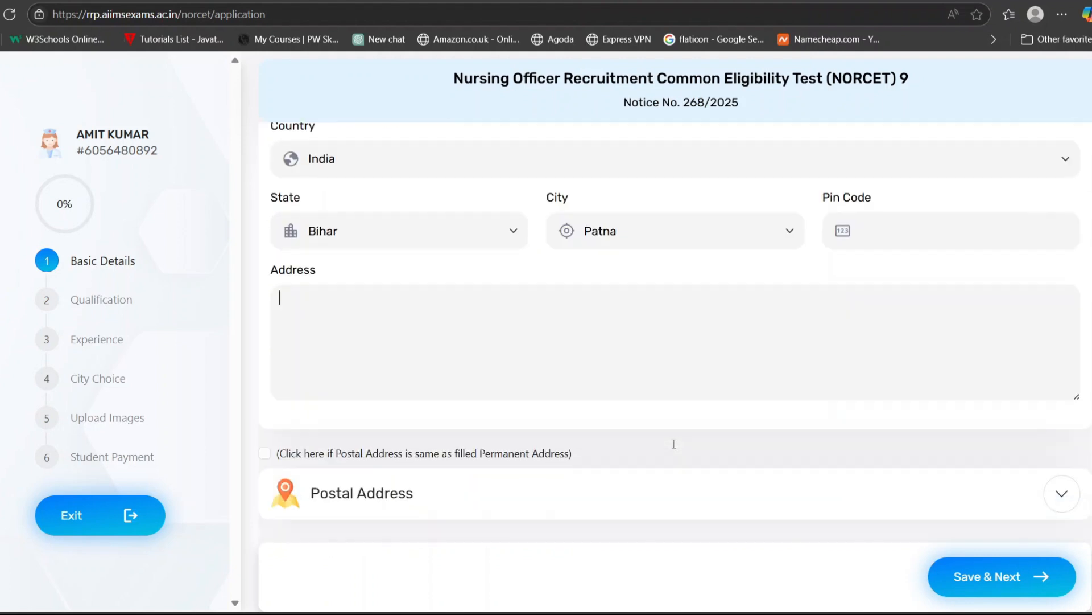
click(624, 501)
scroll(653, 470, down, 5)
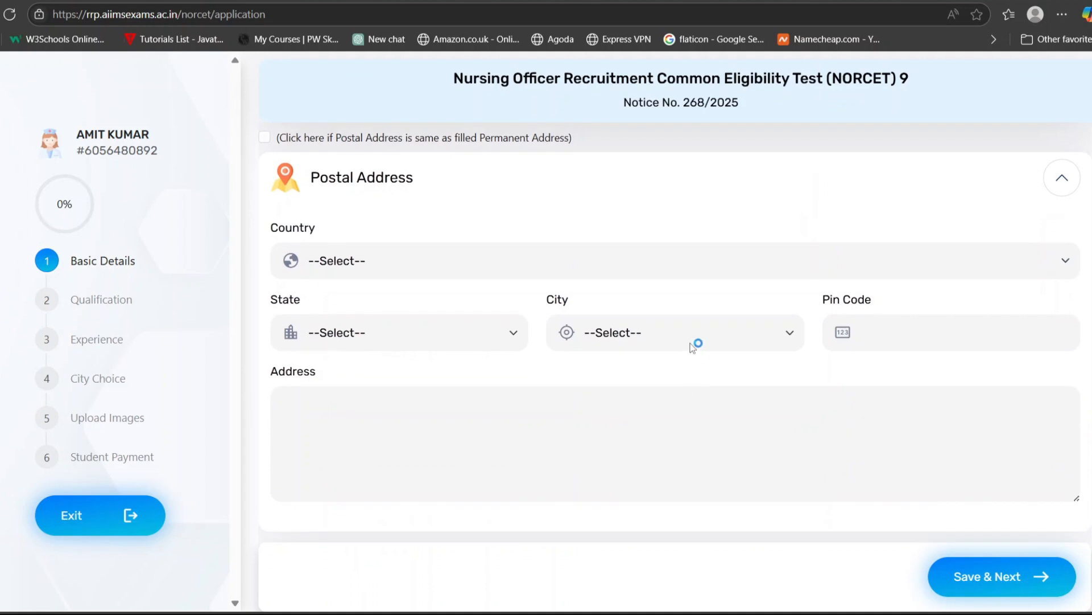
scroll(695, 344, up, 1)
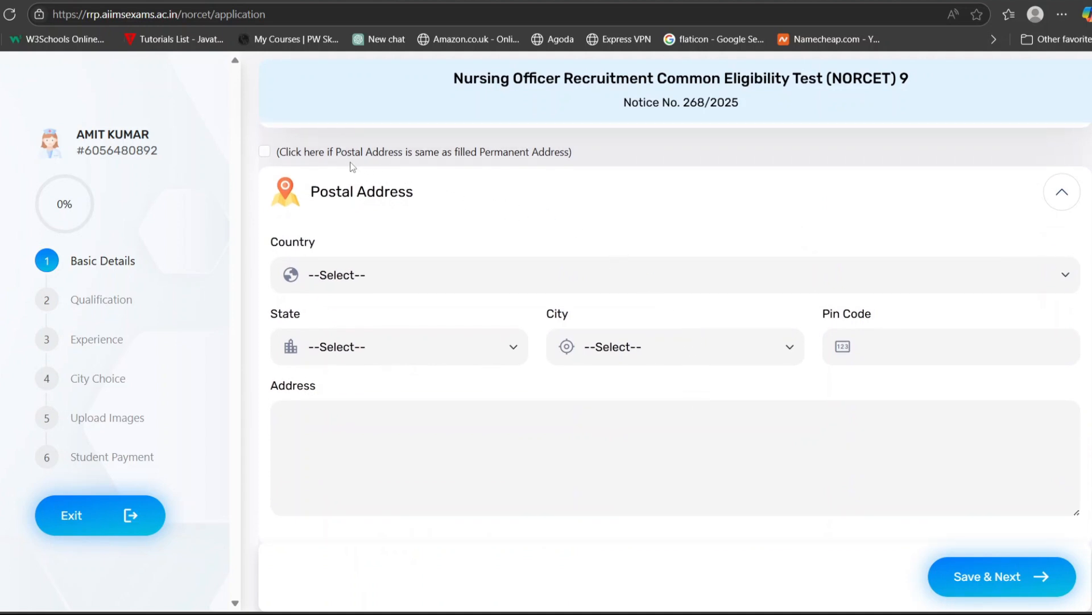
click(264, 152)
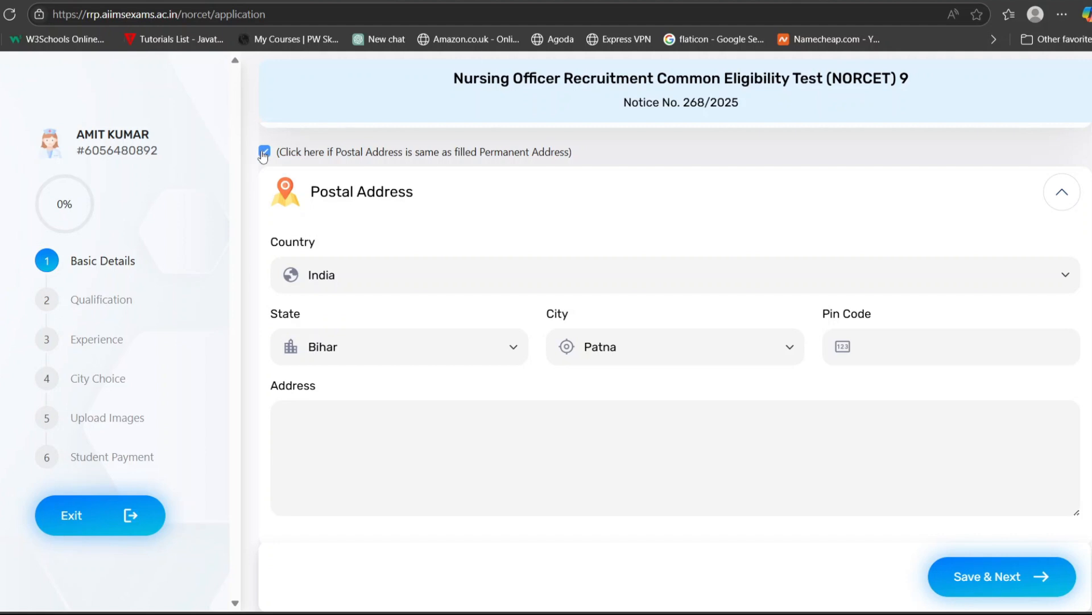
click(263, 152)
click(979, 581)
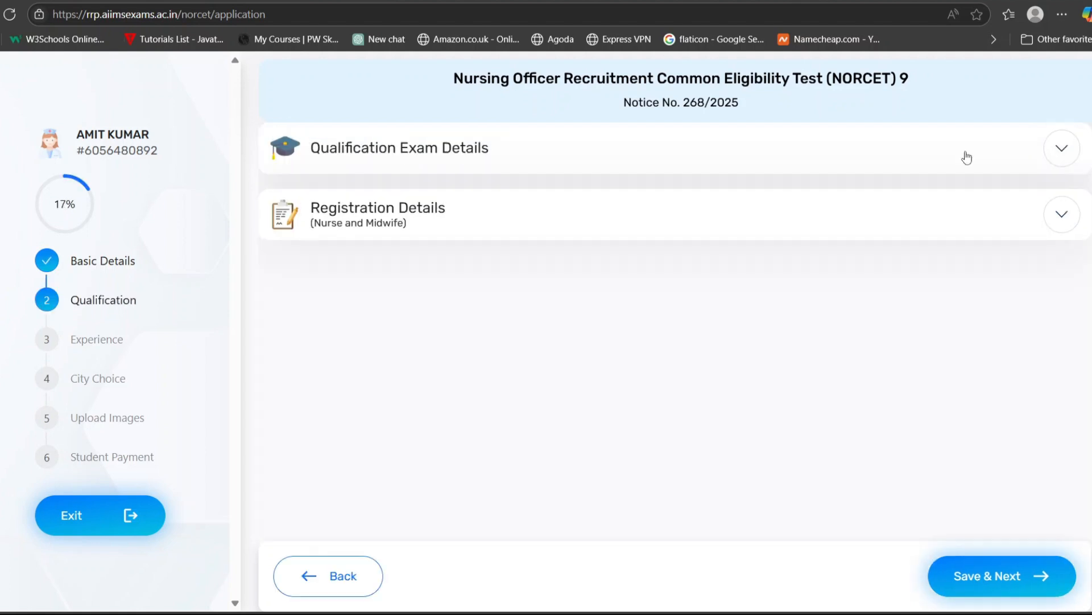
- Set the qualifying exam in the Qualification Exam Details to Diploma in General Nursing Midwifery
click(1001, 154)
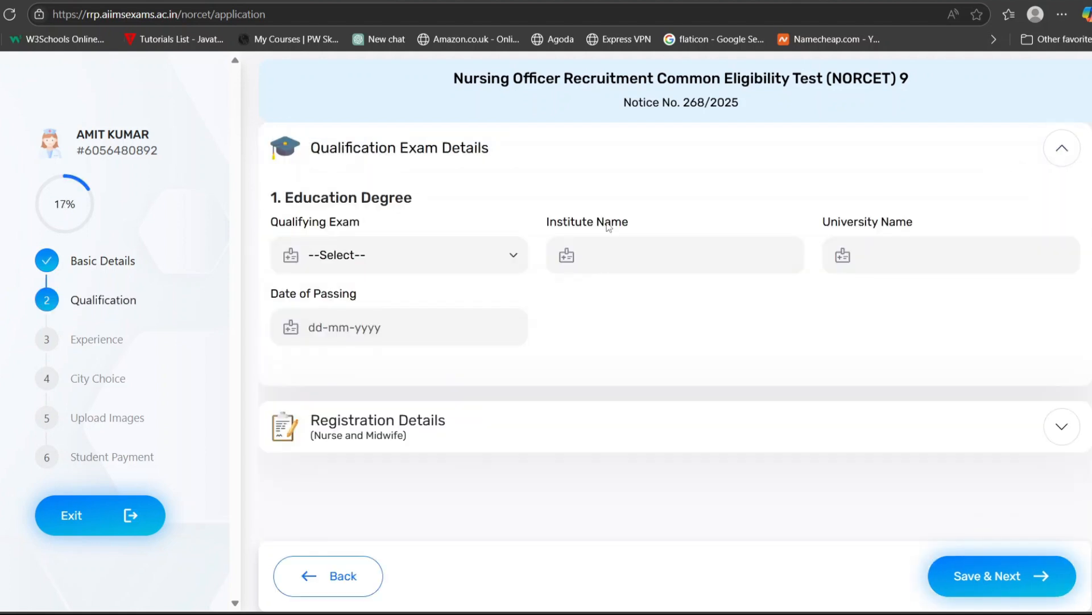
click(465, 260)
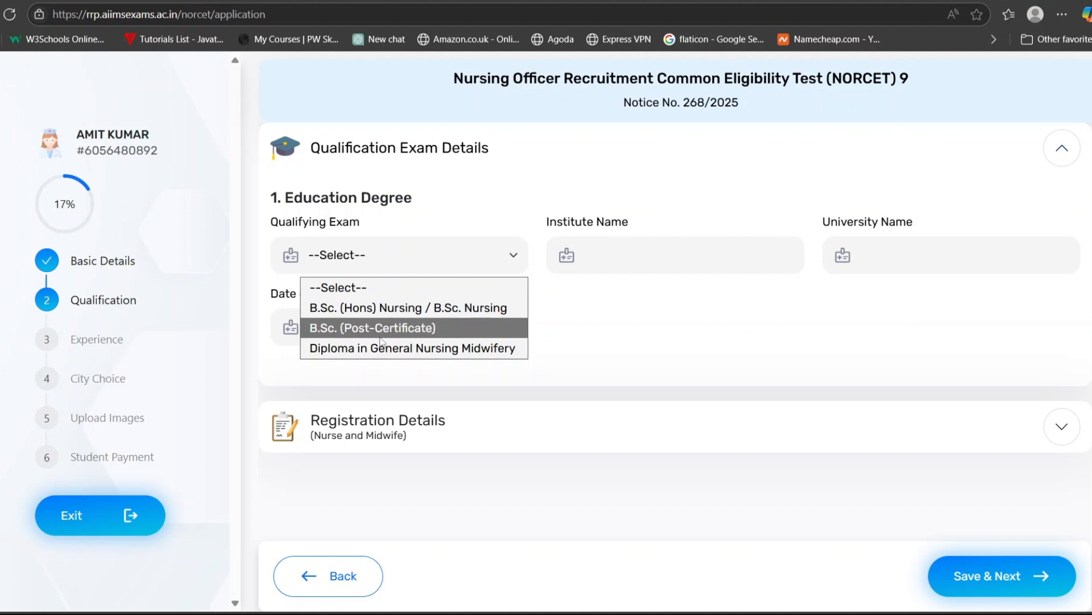
click(468, 355)
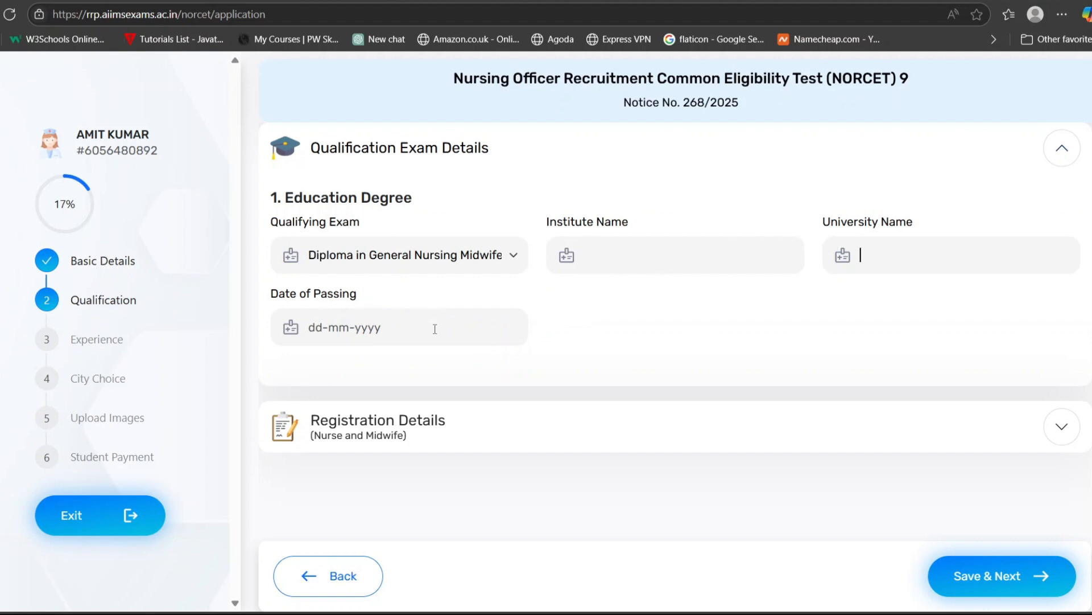
- In Registration Details, set Registered as to Nurse & Midwife and the state of the nursing council to Bihar
click(629, 424)
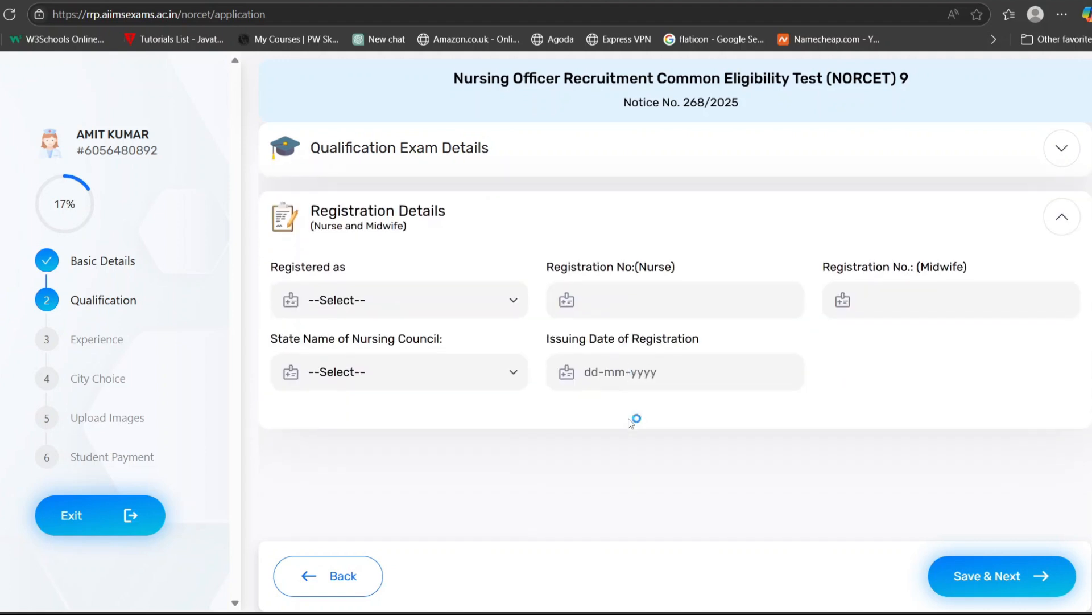
click(506, 299)
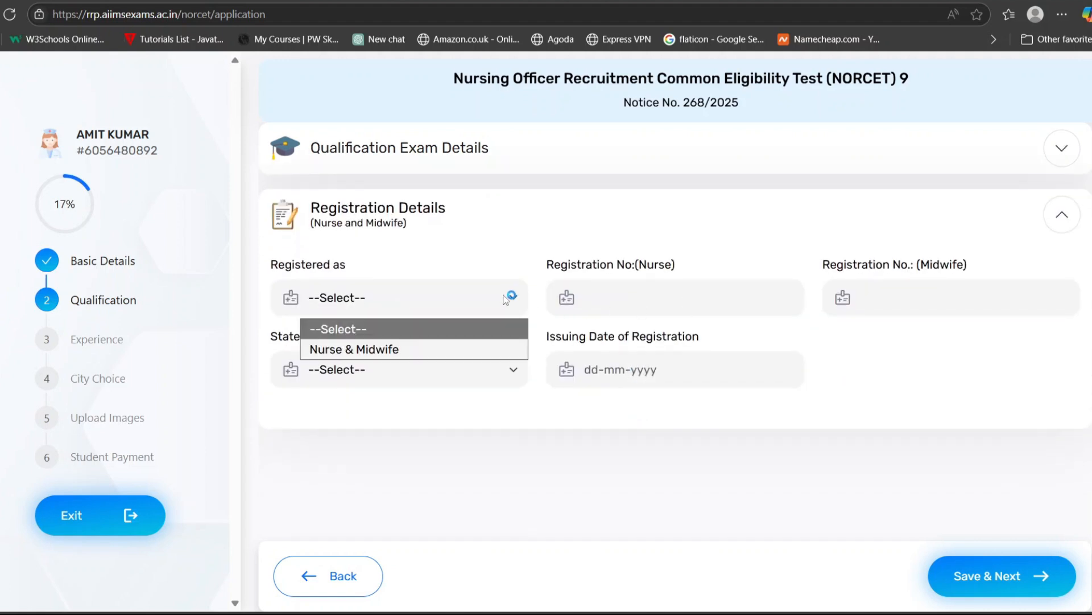
click(416, 352)
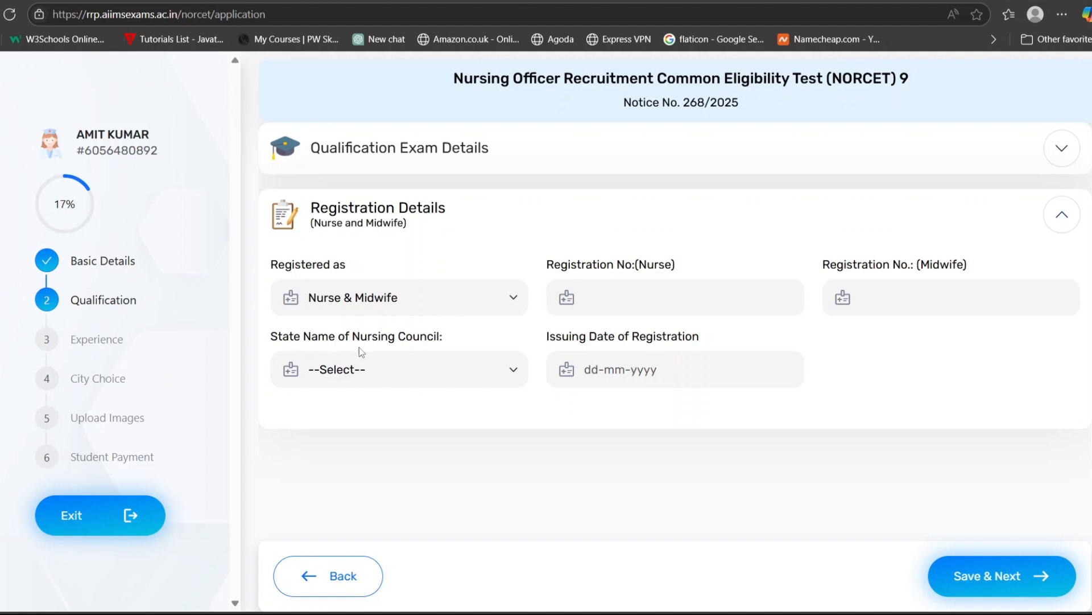
click(450, 368)
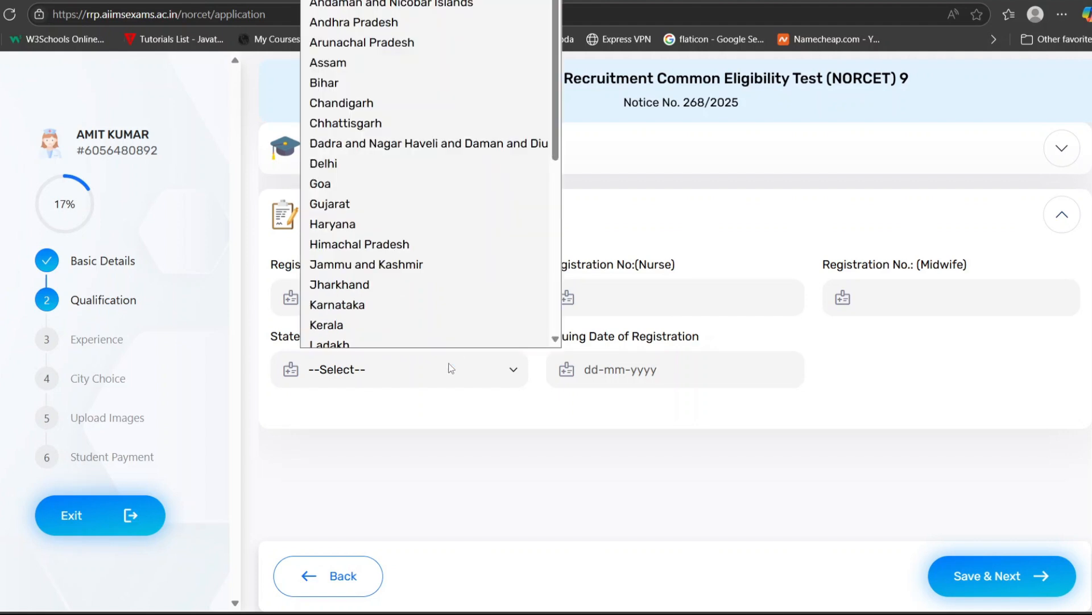
click(421, 81)
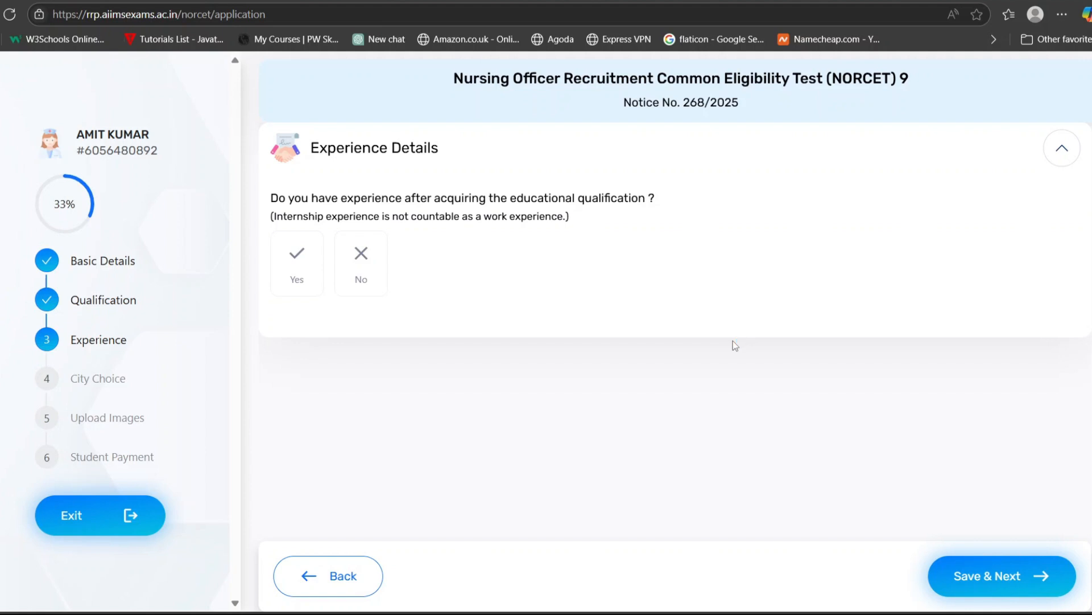
- Answer Yes to the question about experience after the qualification, look through the organisations, and choose AIIMS Patna
click(301, 267)
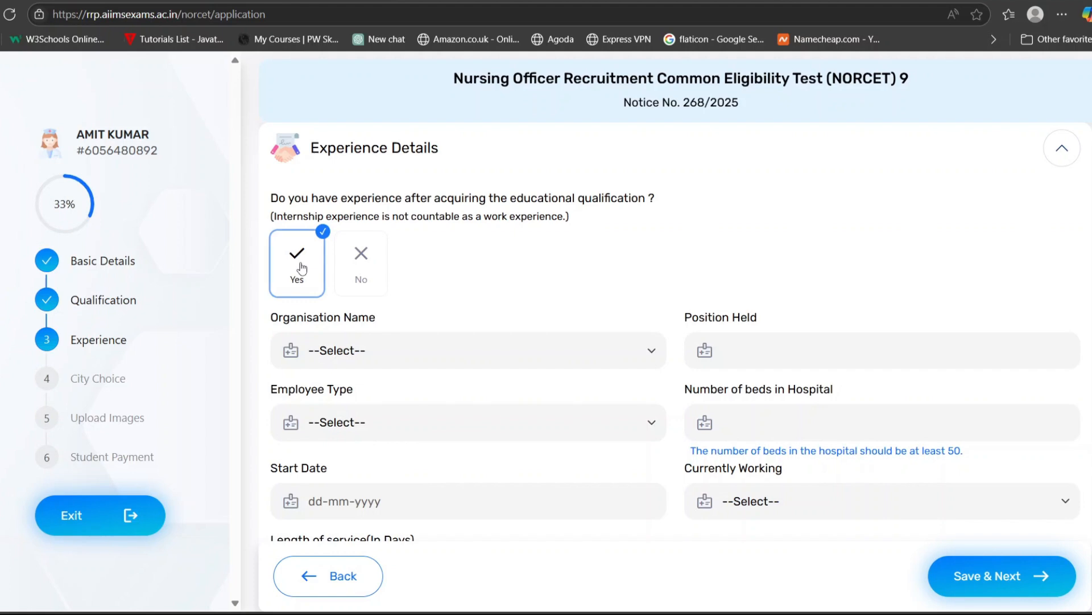
scroll(432, 262, down, 1)
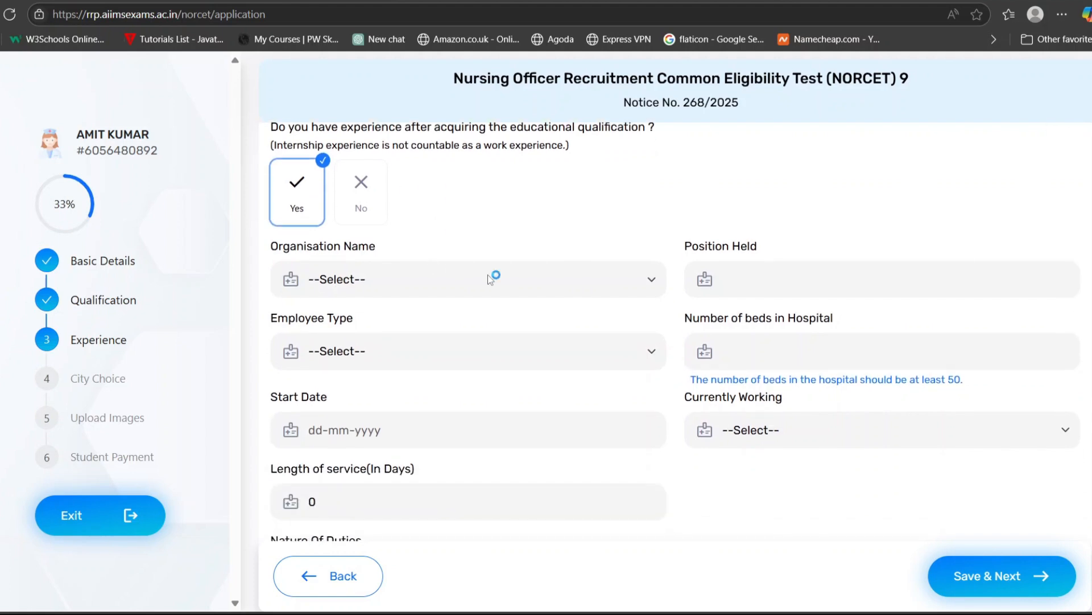
click(487, 274)
scroll(404, 478, down, 1)
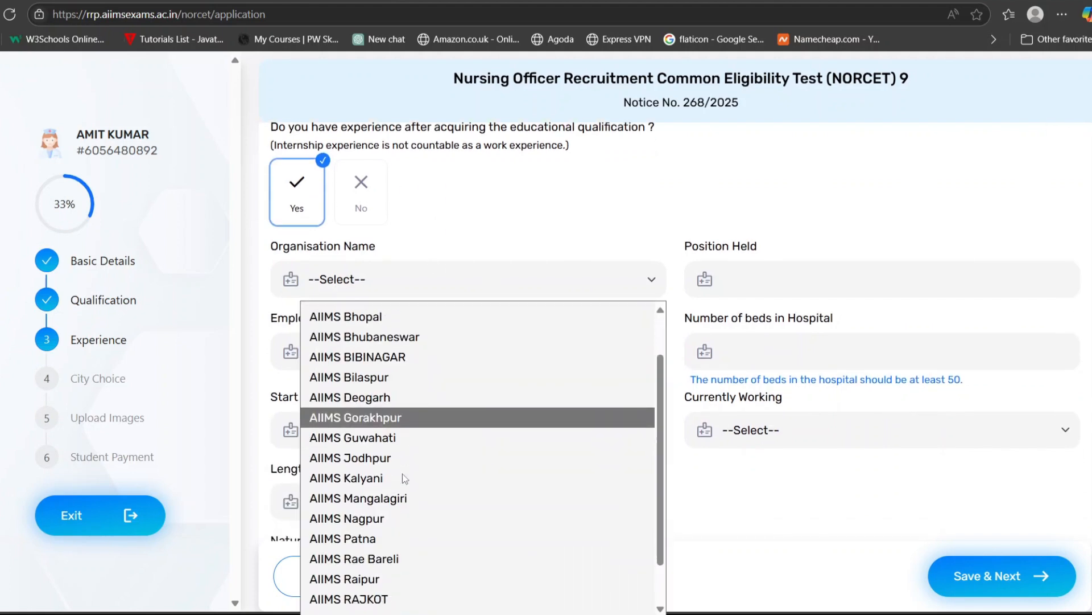
scroll(405, 478, down, 1)
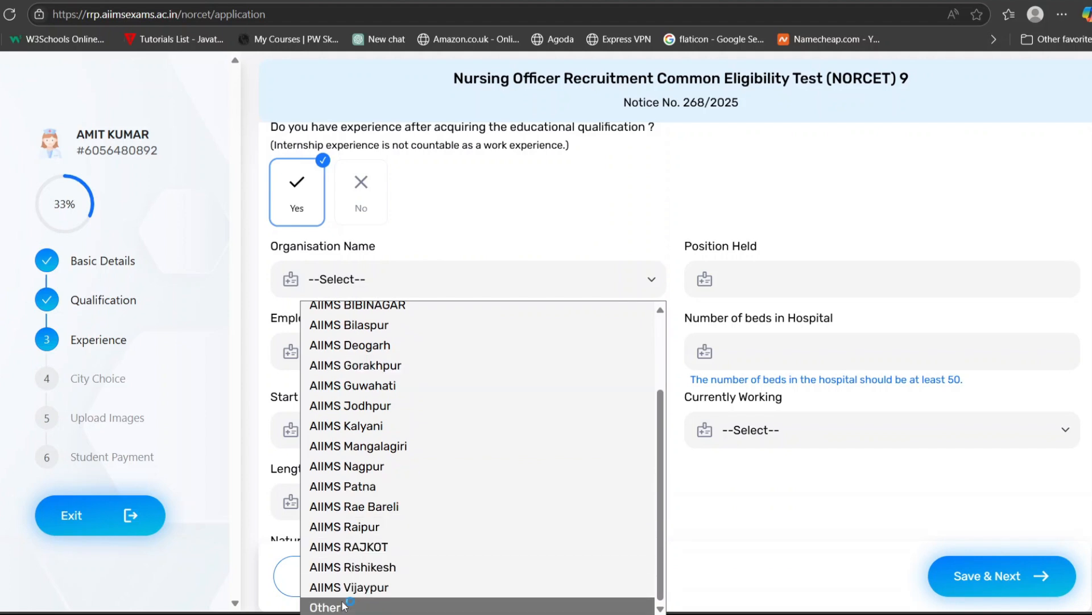
scroll(396, 413, up, 1)
scroll(396, 413, down, 1)
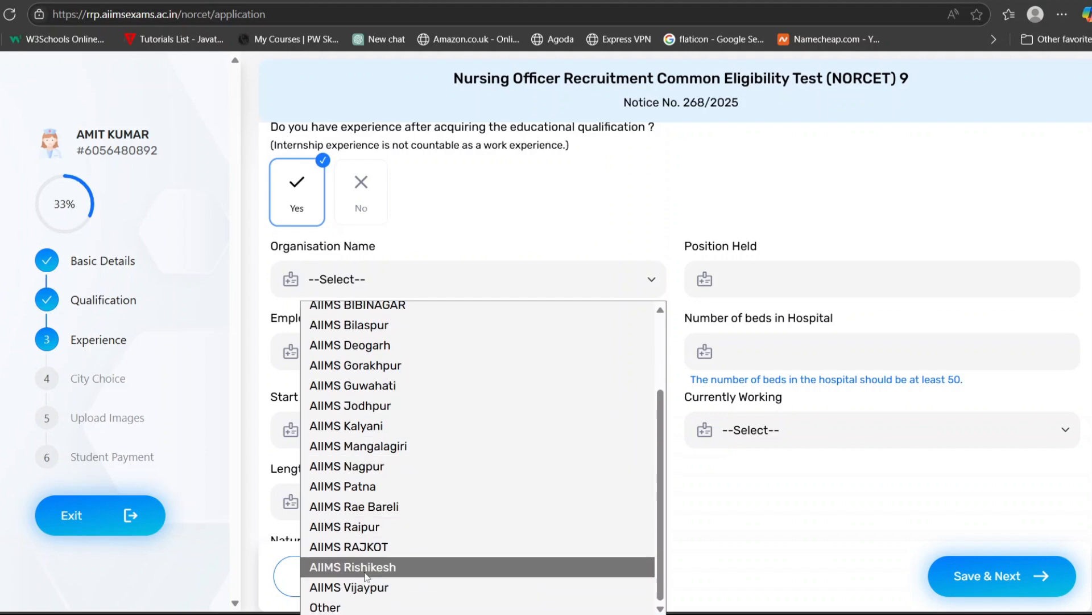
click(375, 492)
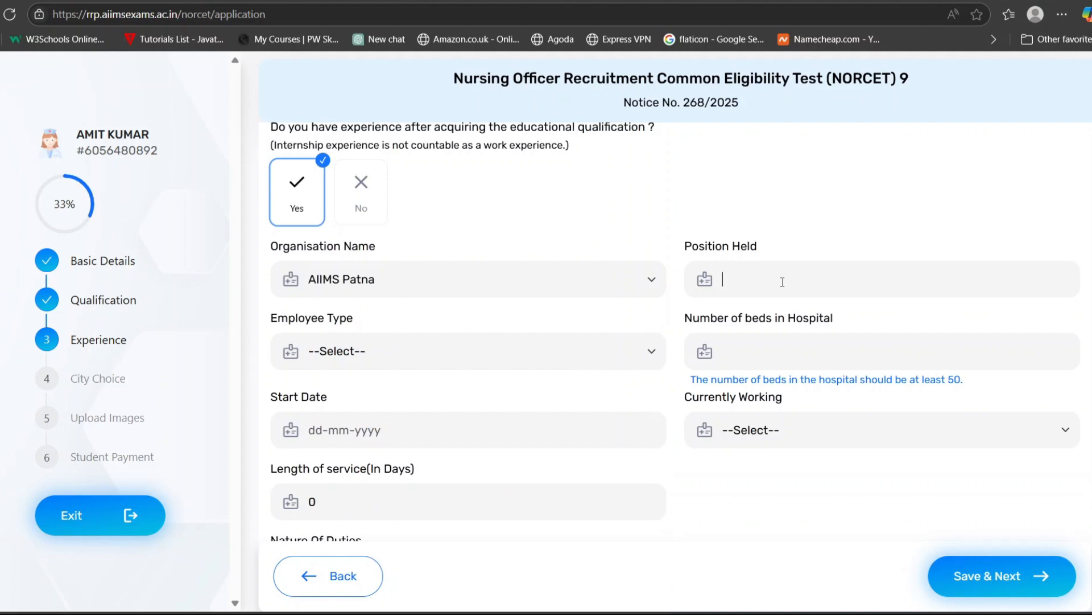
- Set the employee type to On Contract and Currently Working to No, looking at the hospital beds and Start Date fields in between
click(603, 350)
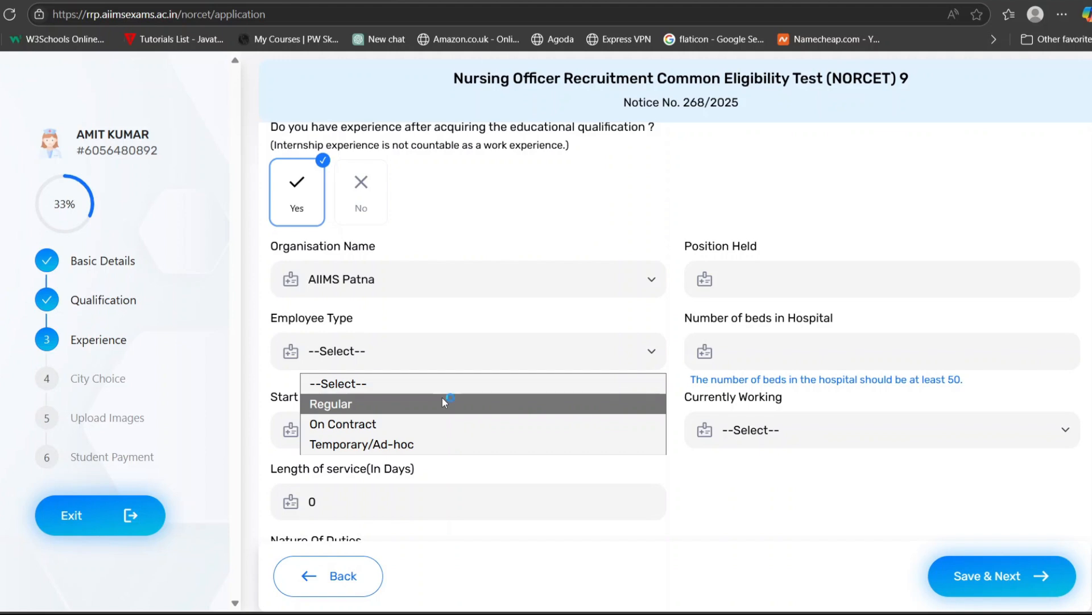
click(419, 432)
click(811, 350)
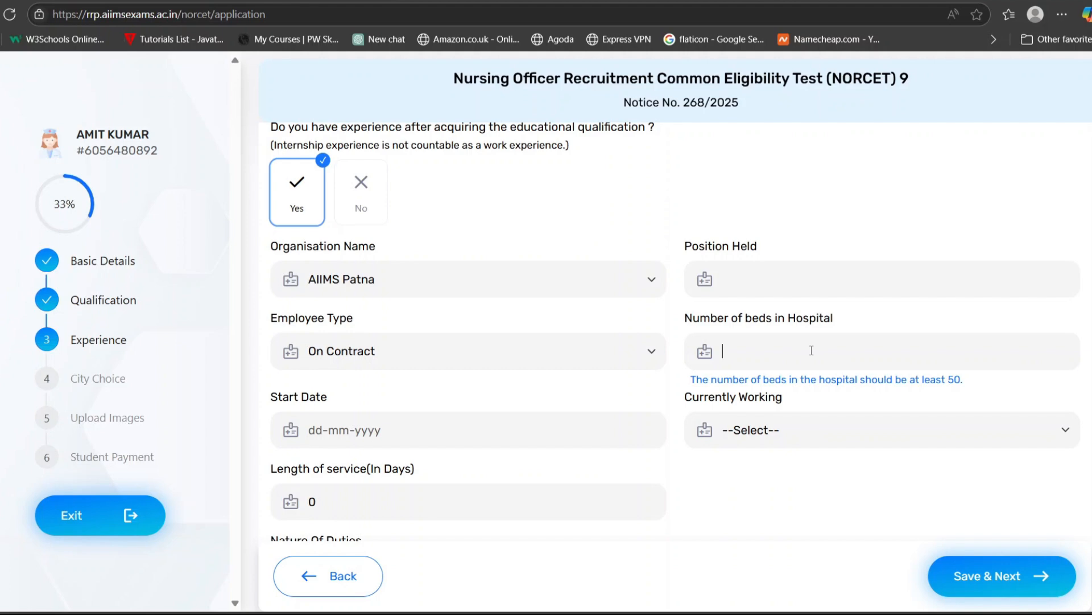
click(567, 426)
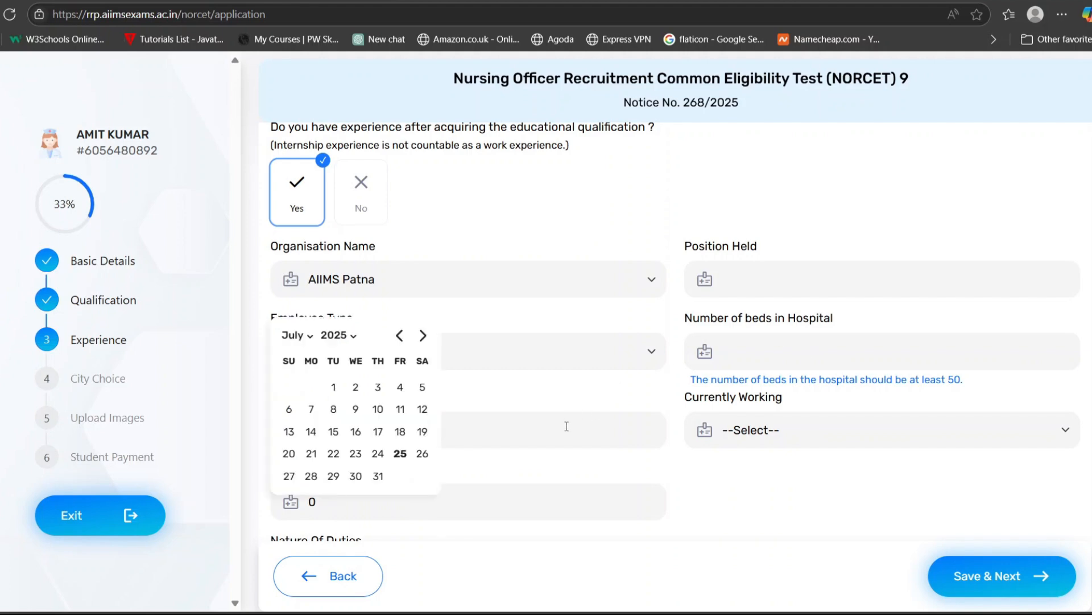
click(879, 437)
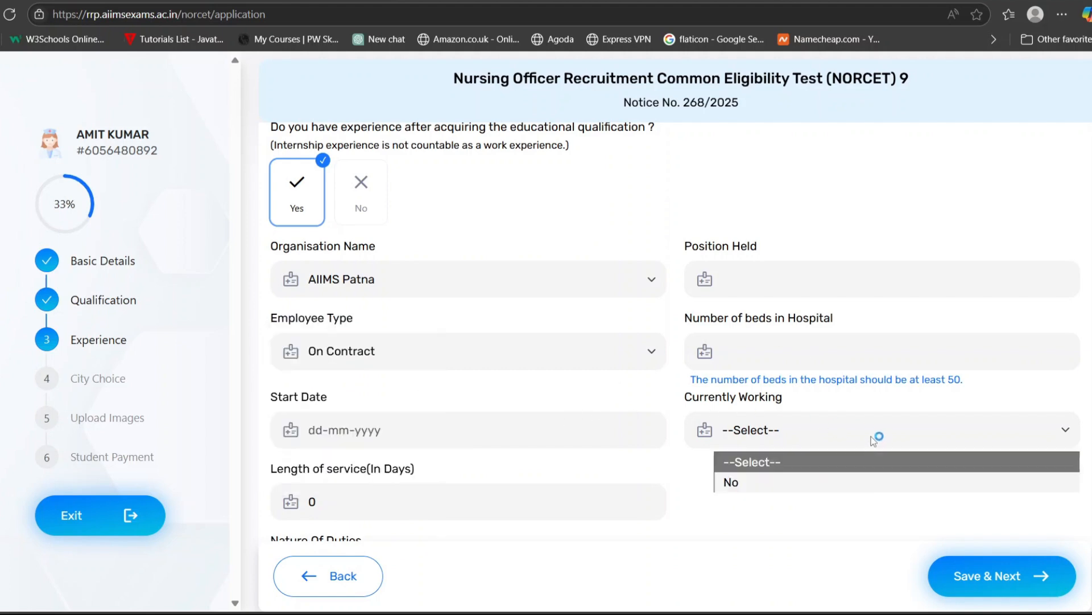
click(811, 482)
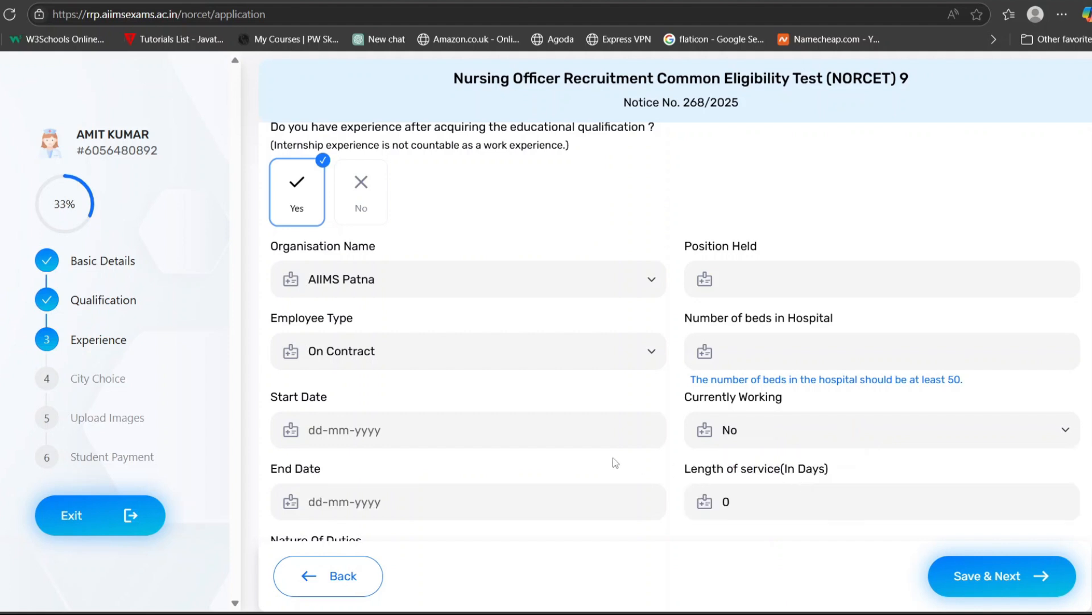
- Review the remaining experience fields down to Nature Of Duties, and save the section to continue to City Choice
scroll(554, 449, down, 1)
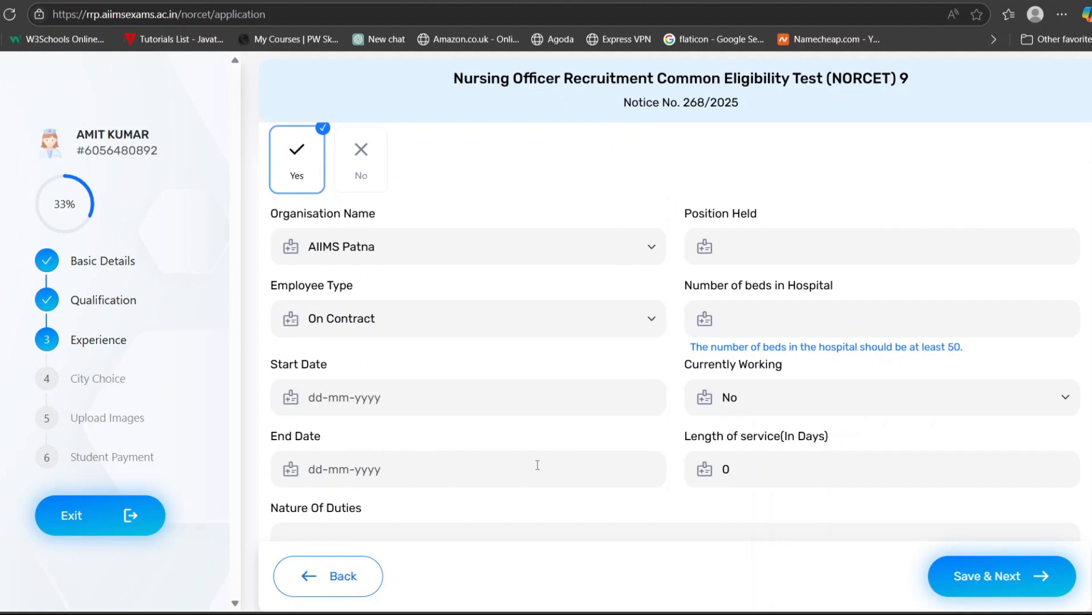
scroll(586, 446, down, 3)
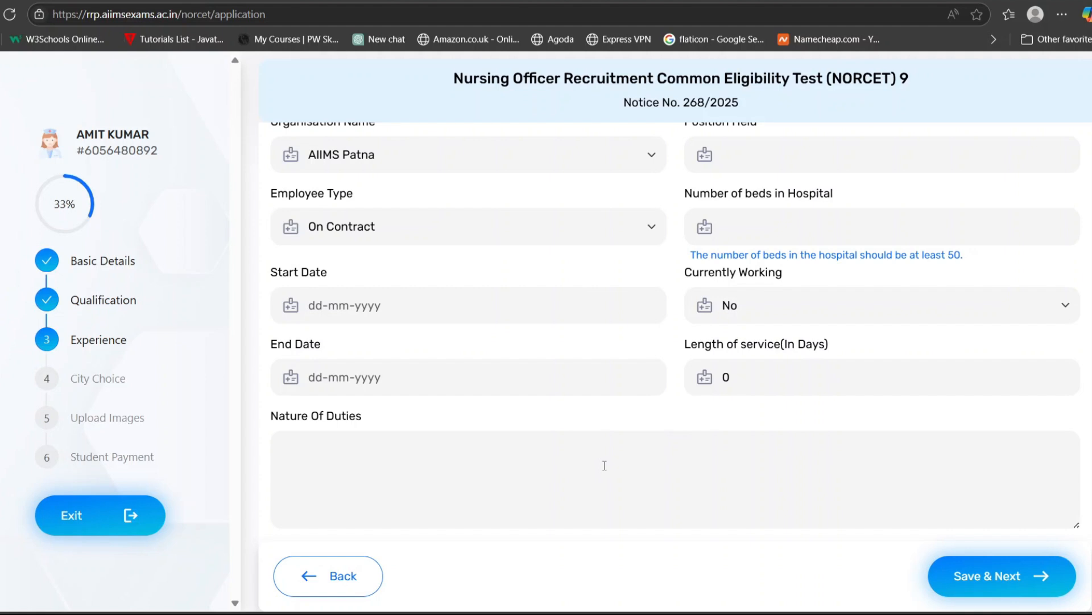
scroll(795, 490, up, 4)
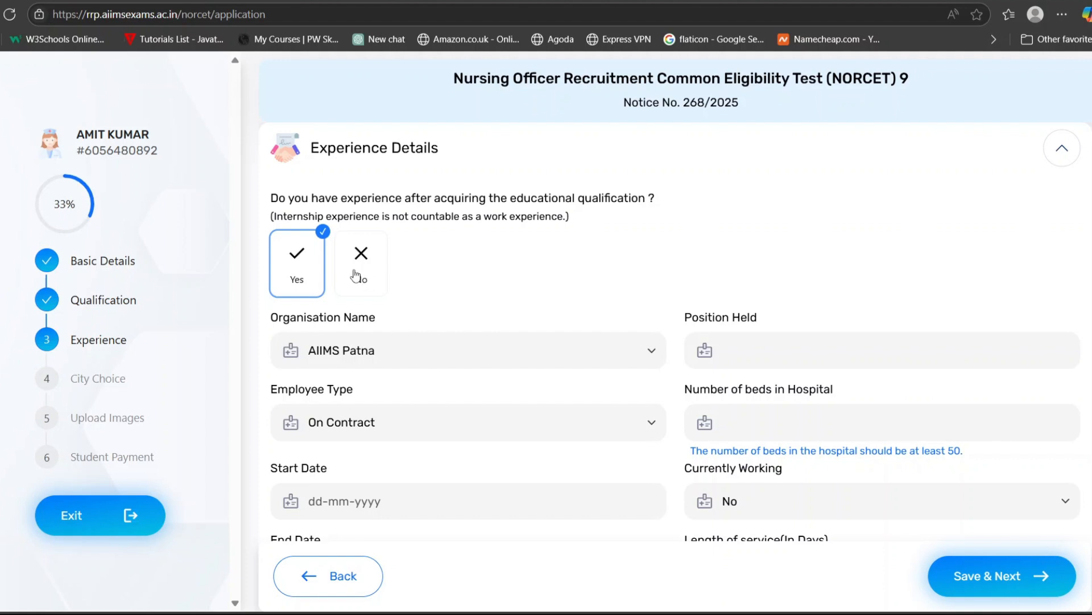
click(949, 572)
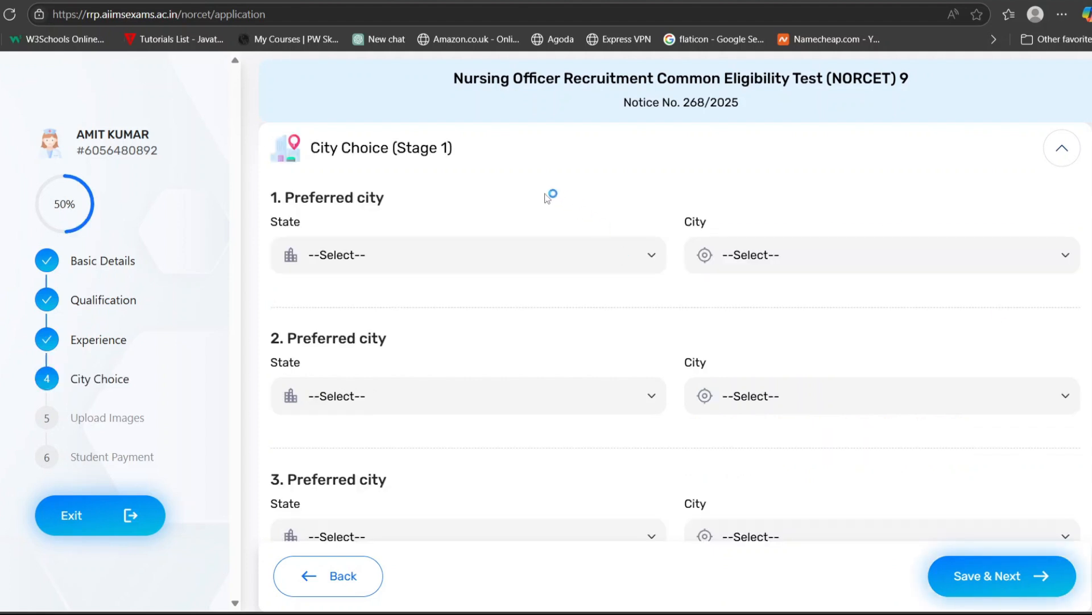
- In City Choice (Stage 1), set the first preferred city to Patna and the second to Darbhanga, both in the state of Bihar
click(470, 256)
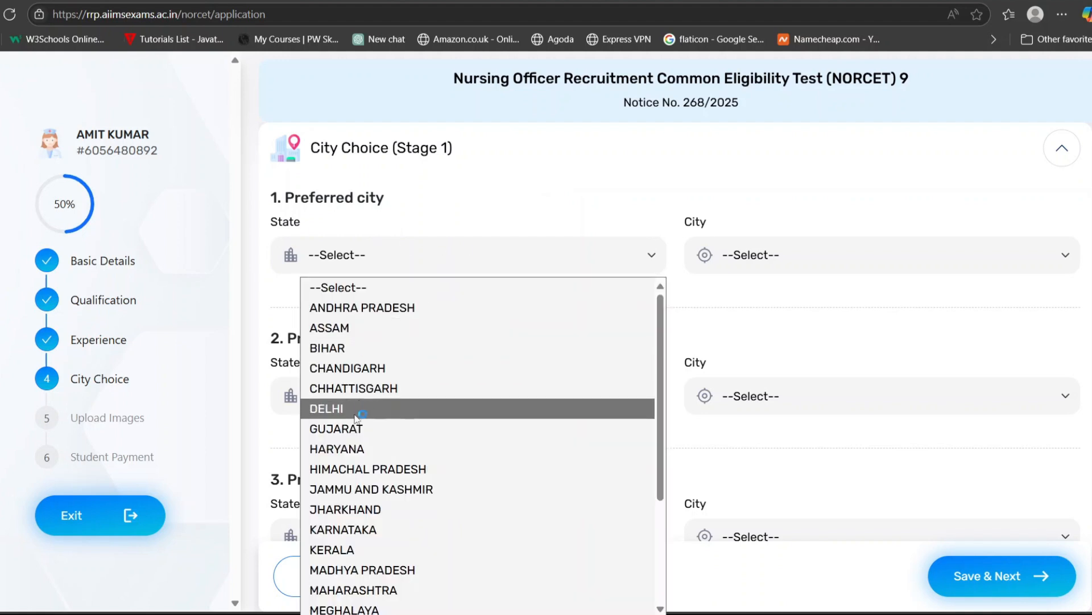
click(348, 347)
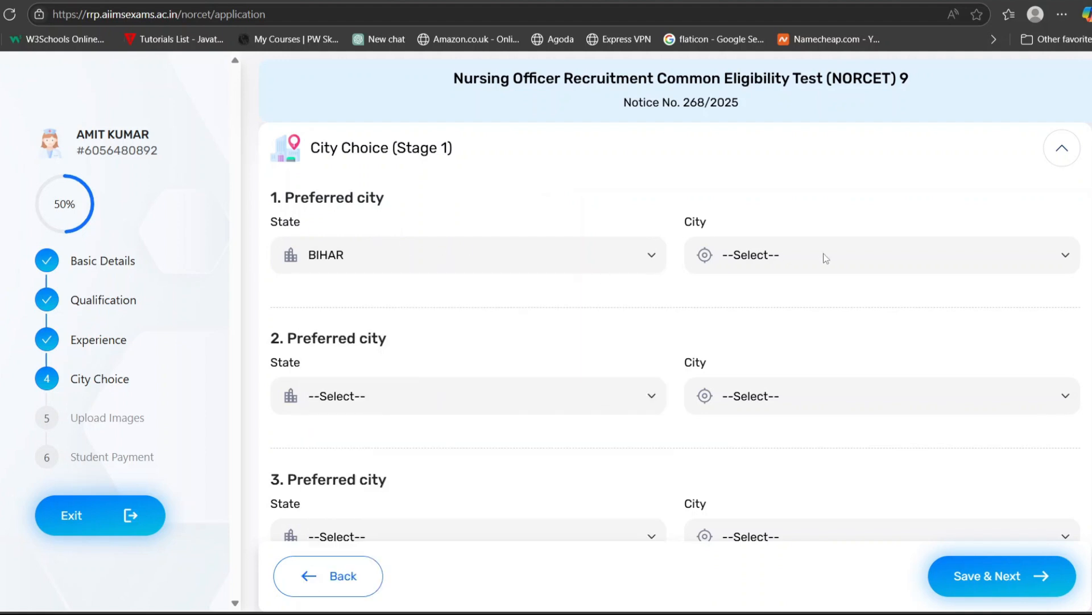
click(824, 255)
click(740, 349)
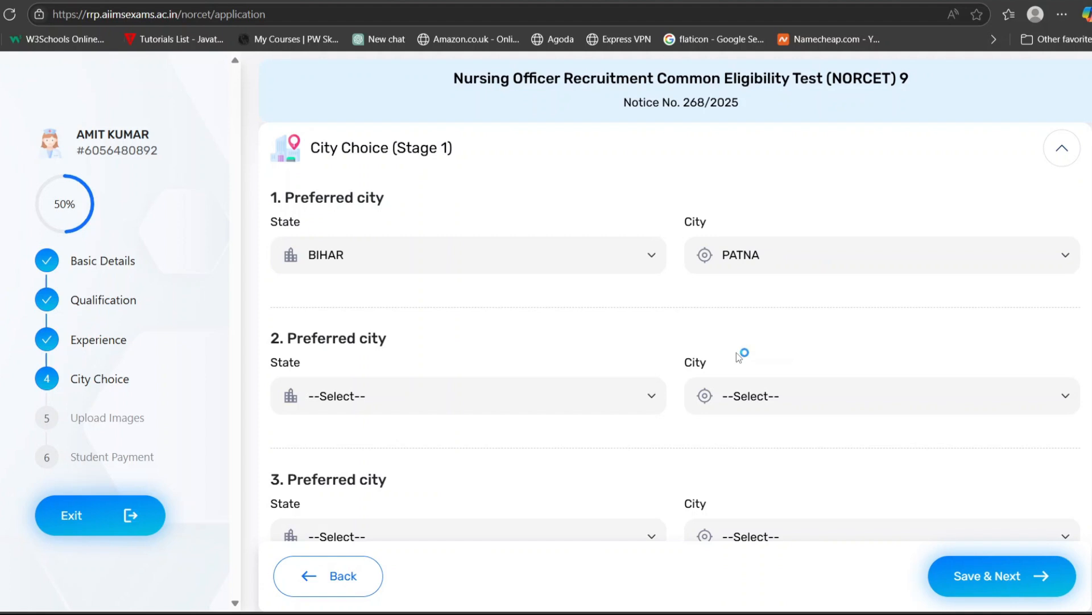
click(521, 388)
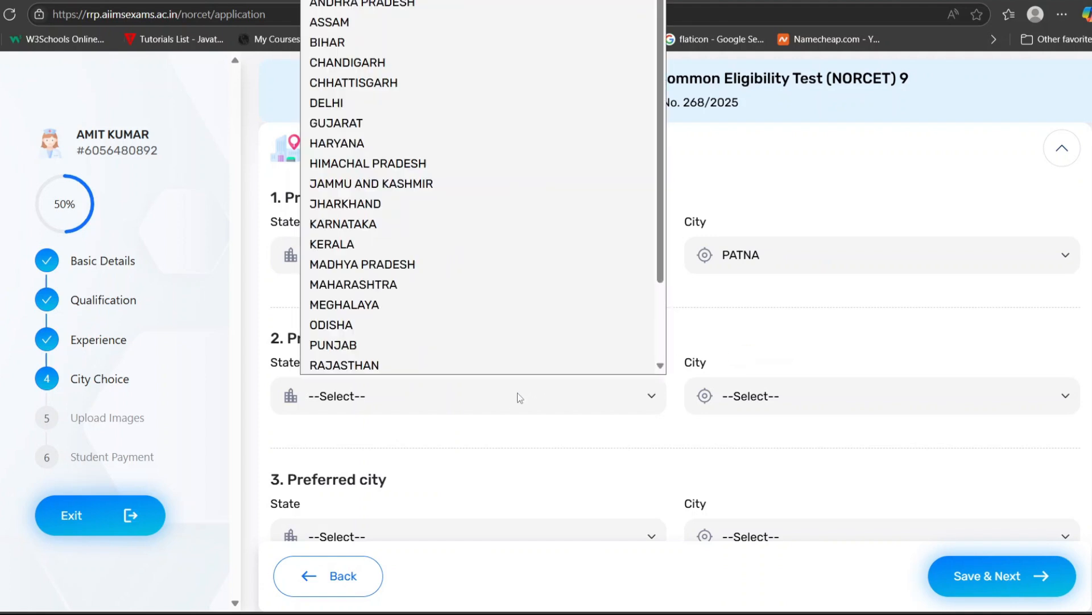
click(444, 49)
click(803, 388)
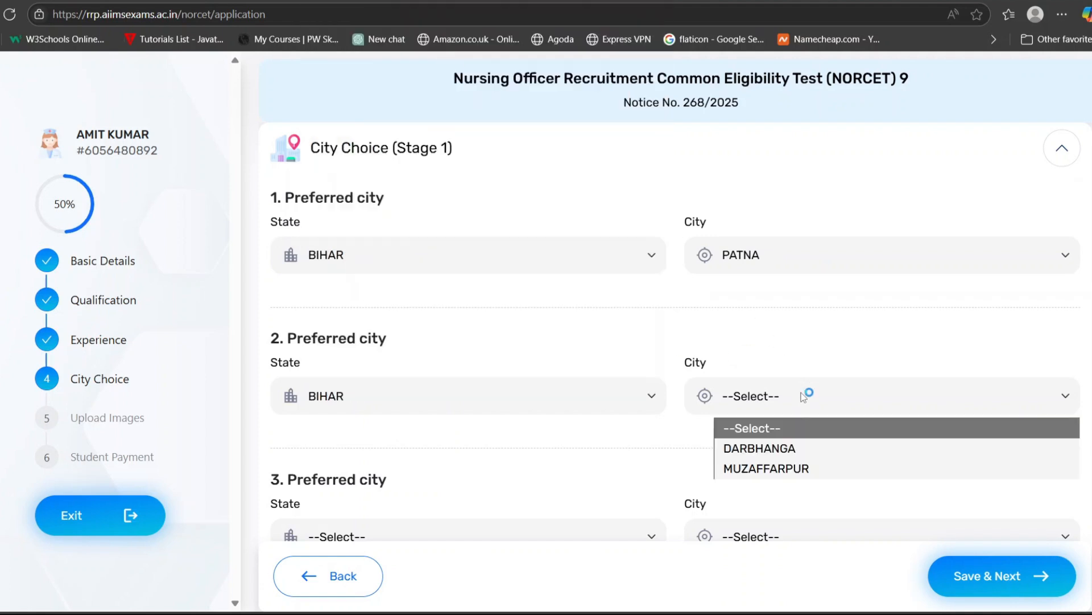
click(771, 448)
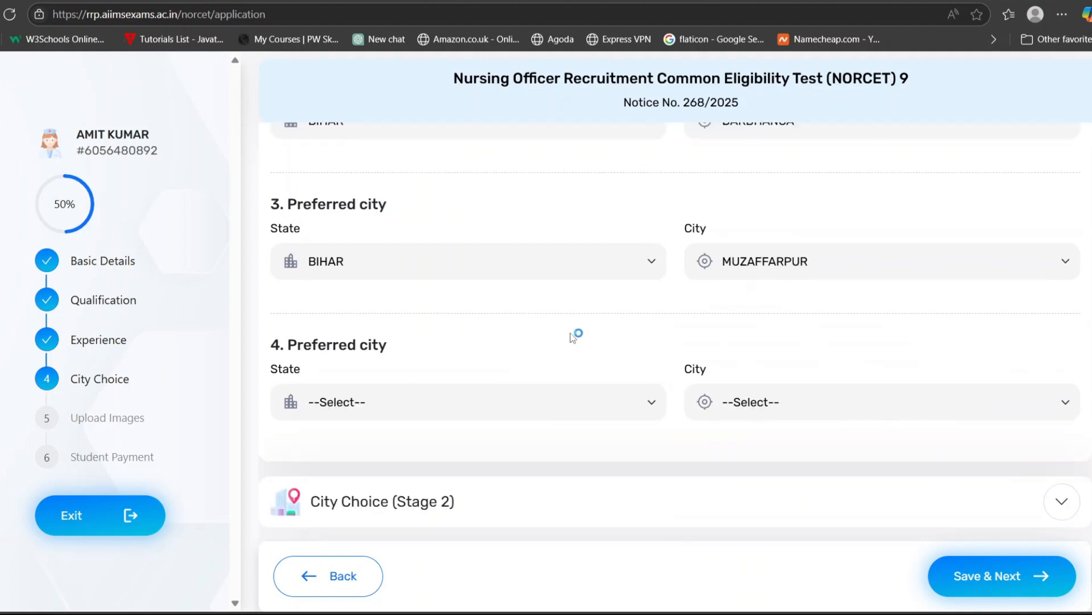
- Set both state and city of the fourth Stage 1 preference to Any where in India
click(489, 405)
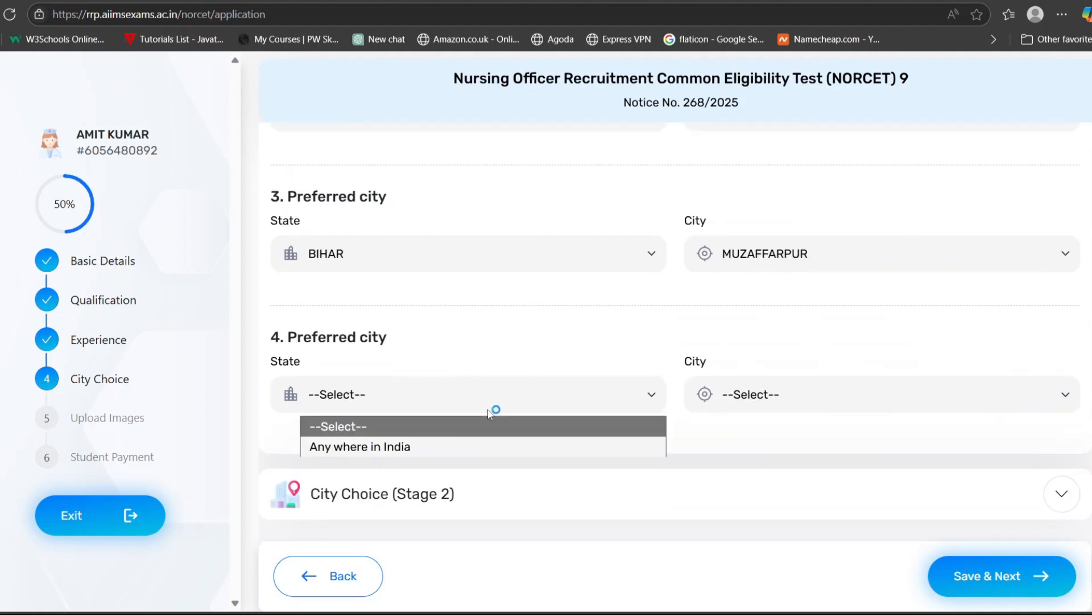
click(456, 447)
click(776, 399)
click(774, 431)
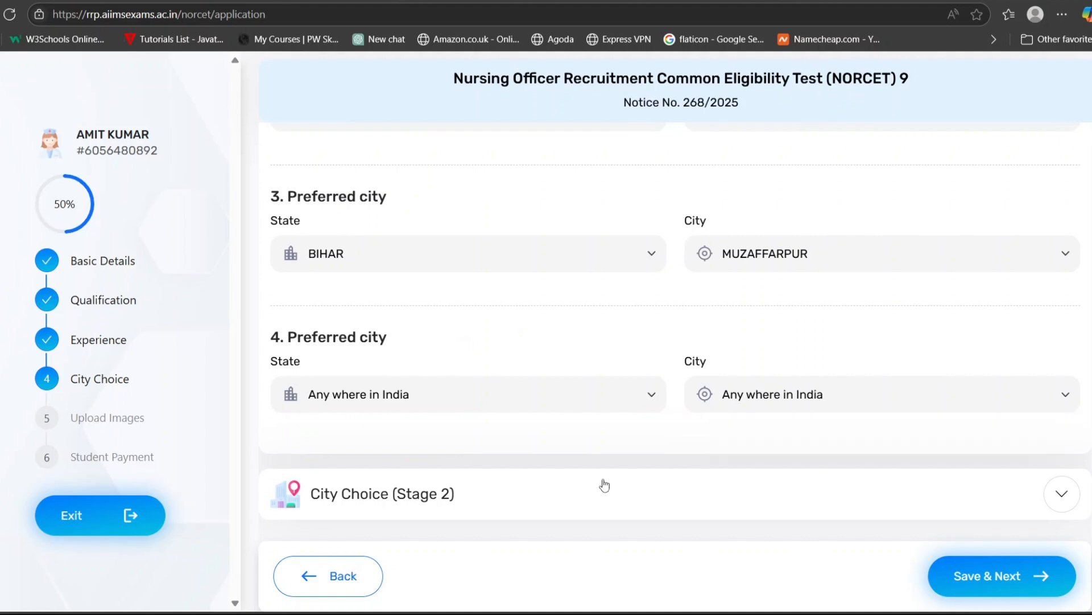
- Expand City Choice (Stage 2) and set the state of the first preferred city to Bihar
click(605, 486)
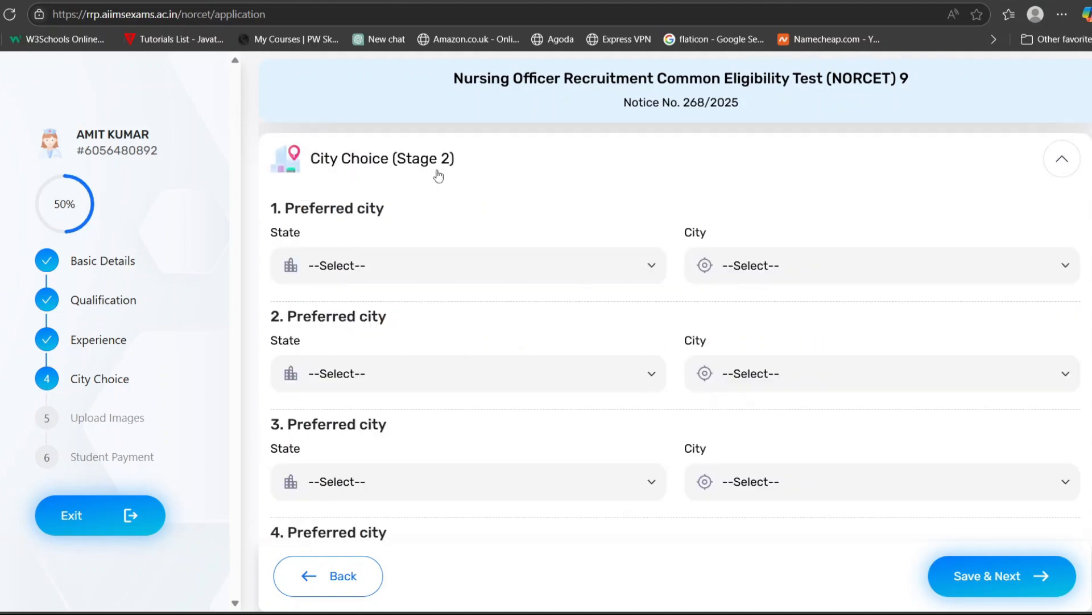
click(467, 266)
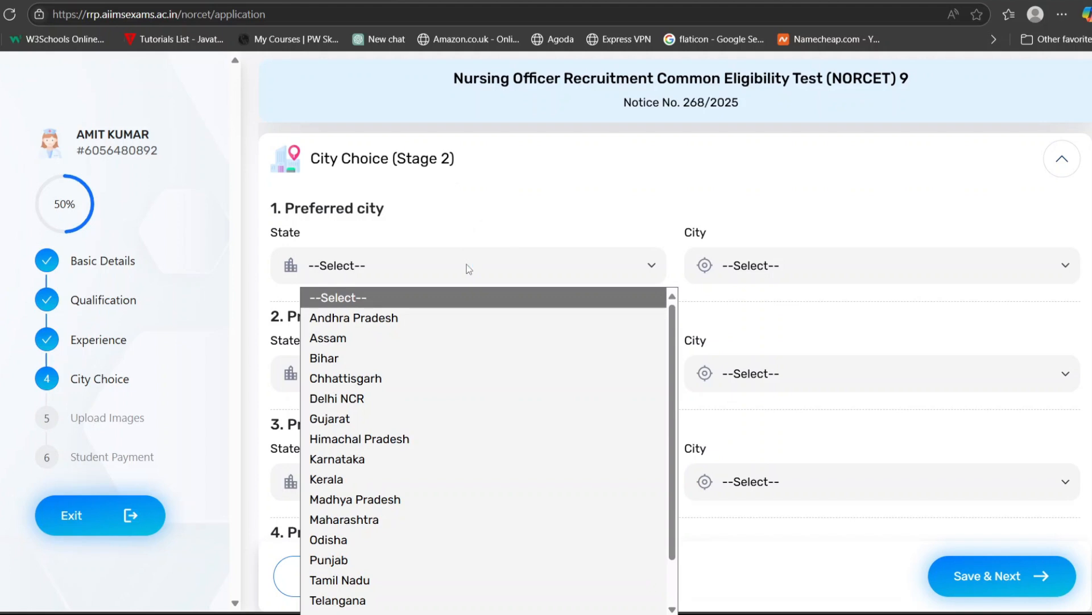
click(332, 353)
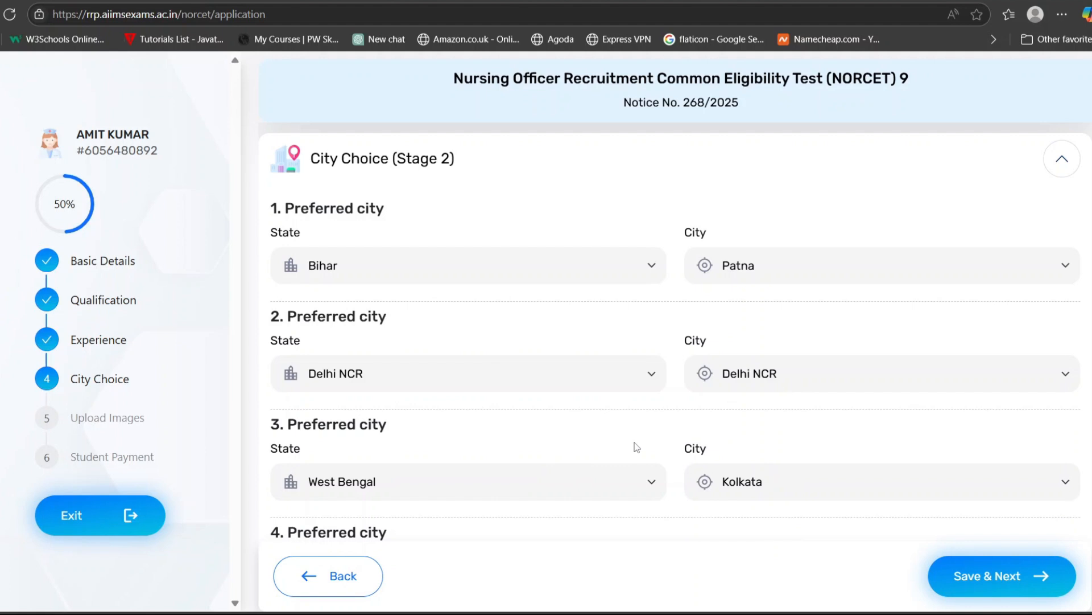
- Set the fourth Stage 2 preference to Any where in India for state and city, and save to continue to Upload Images
scroll(631, 446, down, 2)
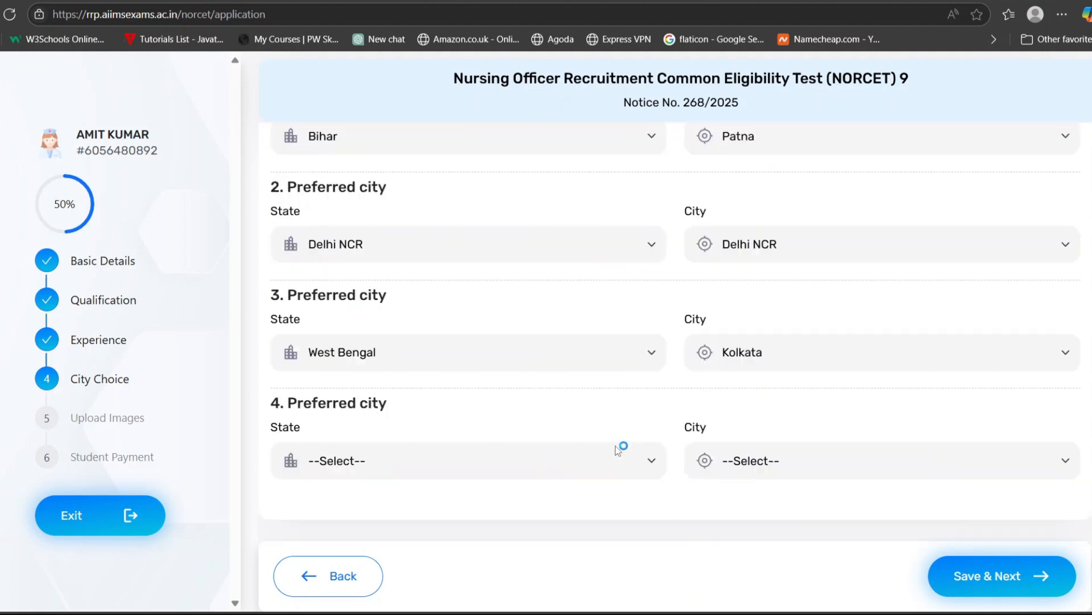
click(575, 458)
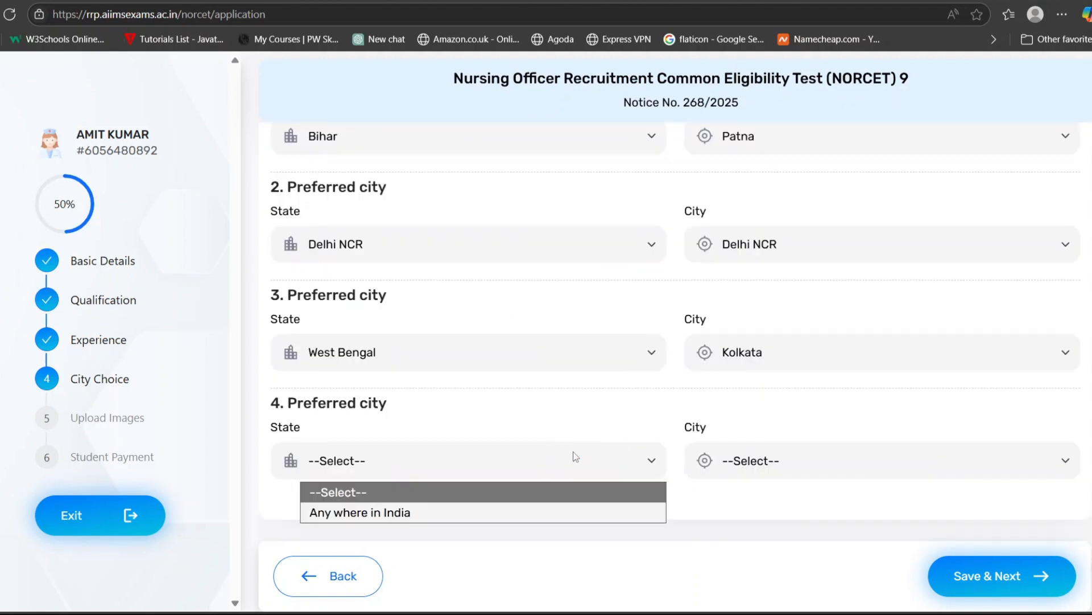
click(474, 511)
click(793, 462)
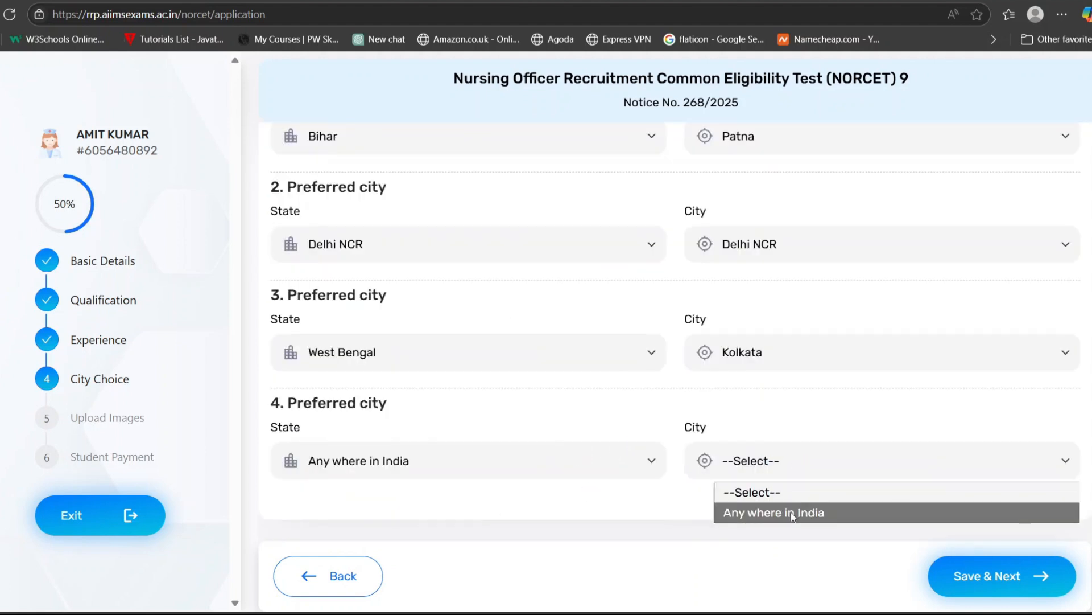
click(794, 512)
click(970, 578)
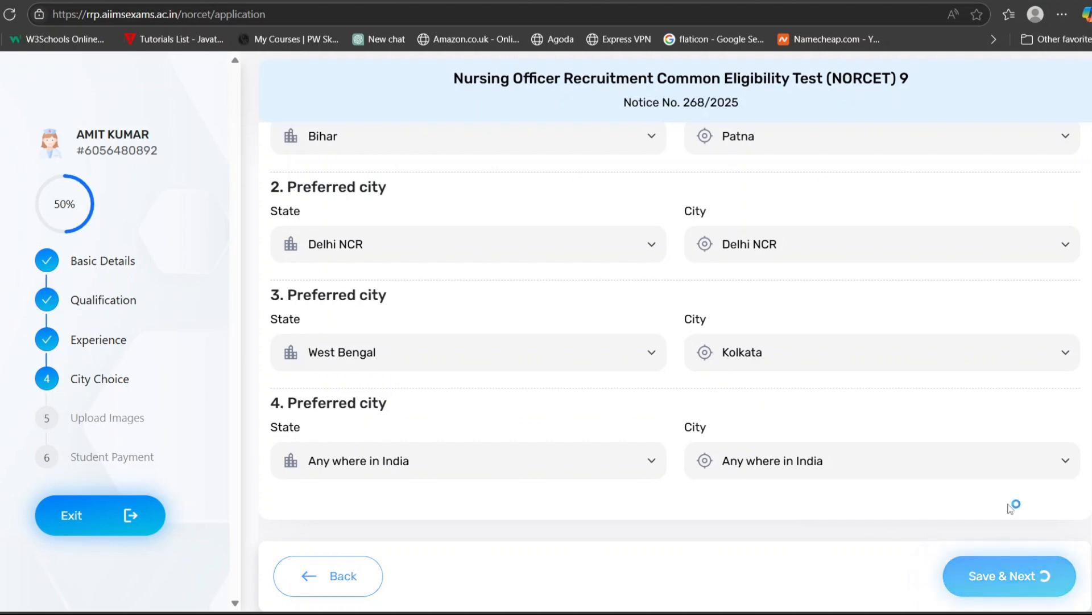
- Review the file format and size notes for the No Objection Certificate and the Category Certificate
scroll(611, 206, up, 3)
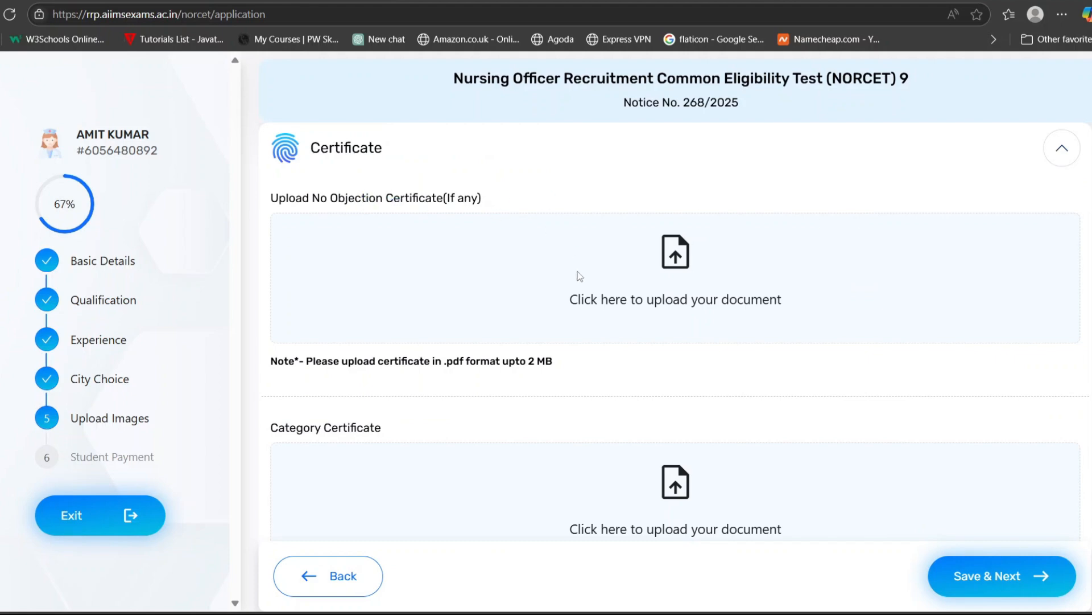
scroll(583, 295, down, 1)
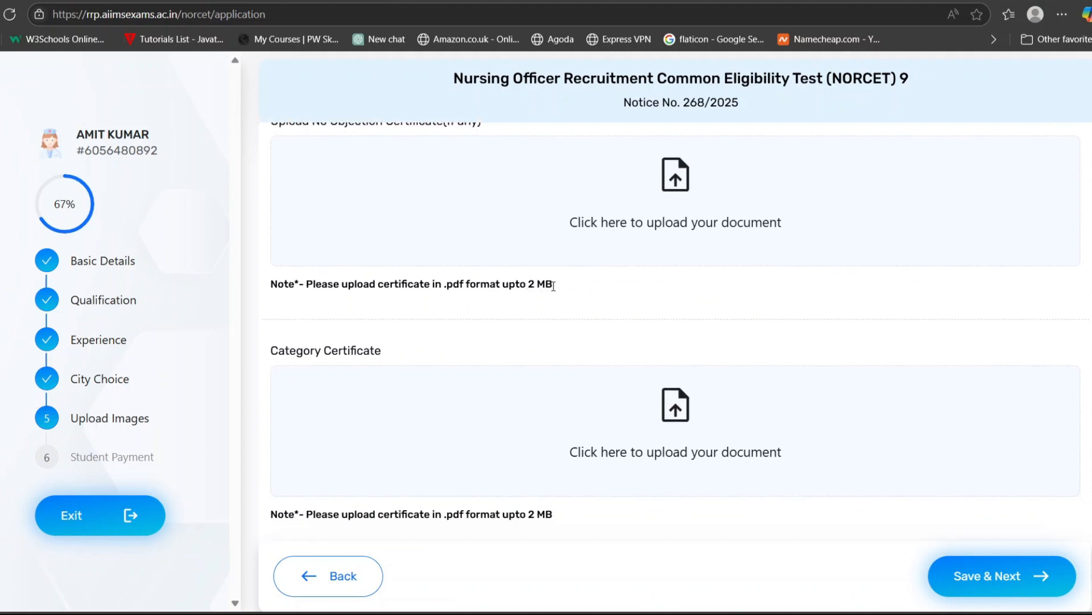
drag(555, 286, 431, 287)
click(595, 293)
scroll(594, 293, down, 3)
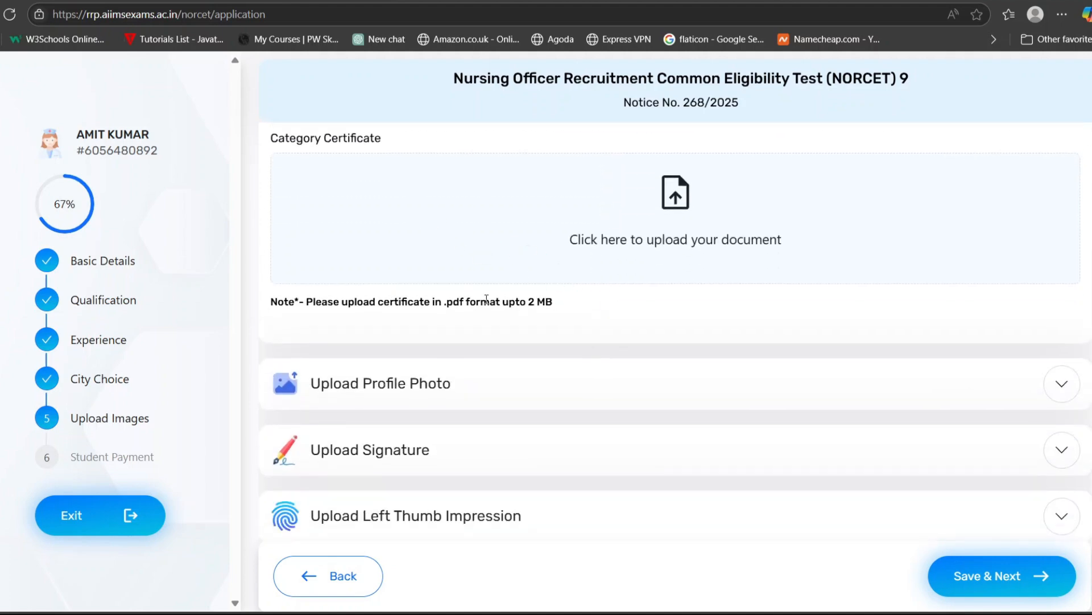
drag(443, 302, 541, 300)
click(673, 359)
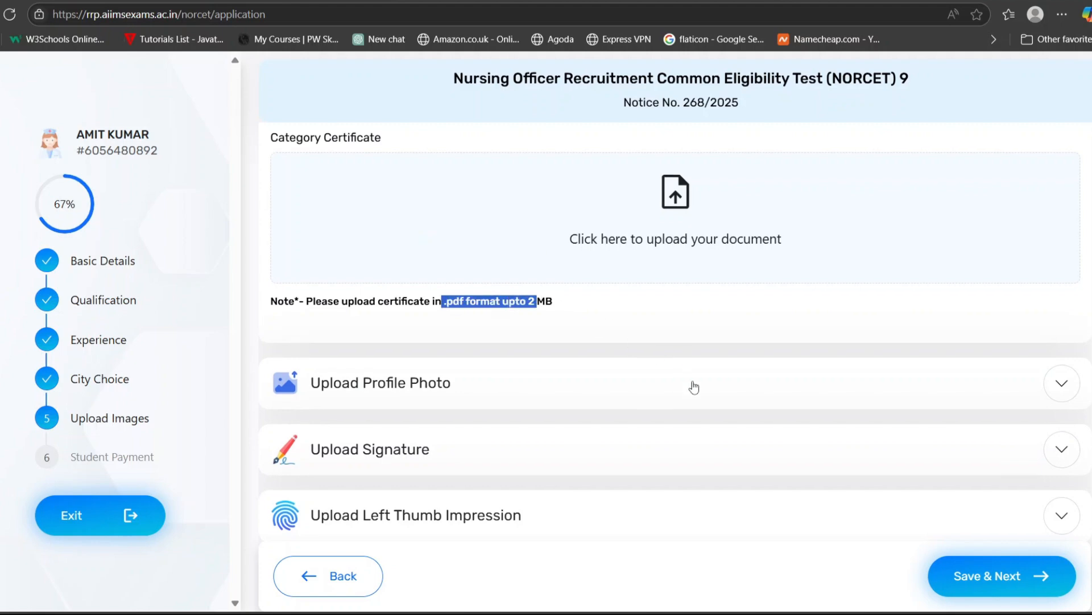
- Review the profile photo upload instructions on border, face visibility, dimensions and background colour
scroll(705, 245, up, 3)
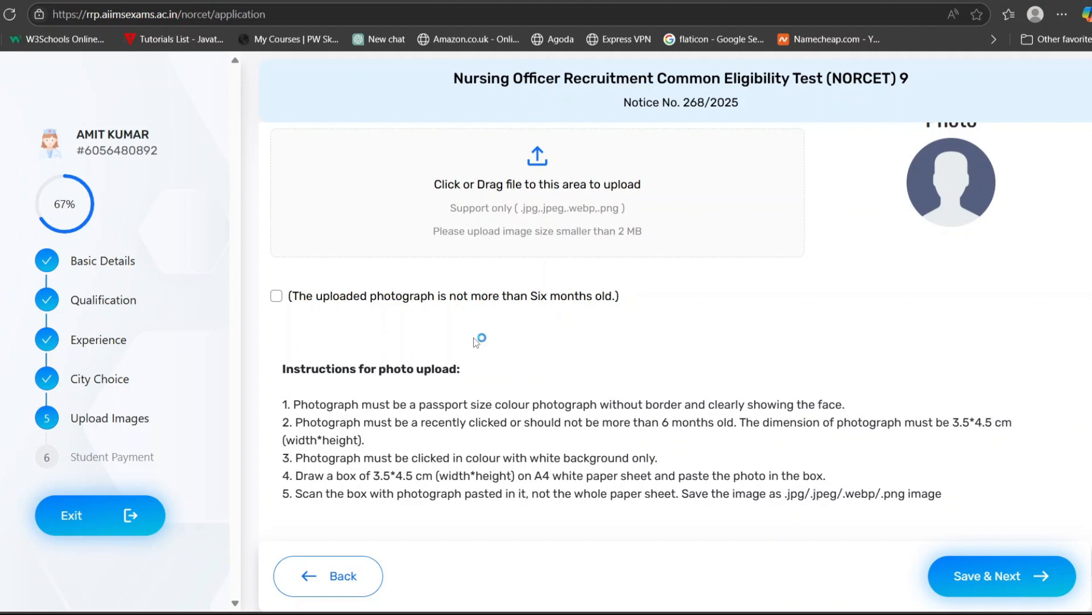
scroll(473, 337, down, 1)
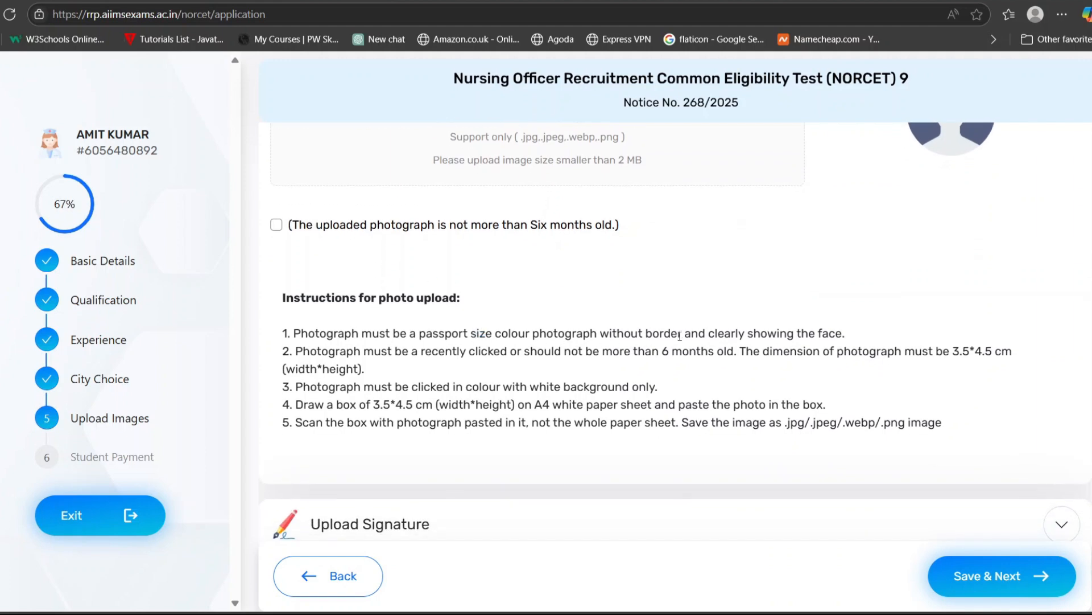
drag(601, 334, 829, 334)
click(832, 365)
drag(949, 351, 990, 352)
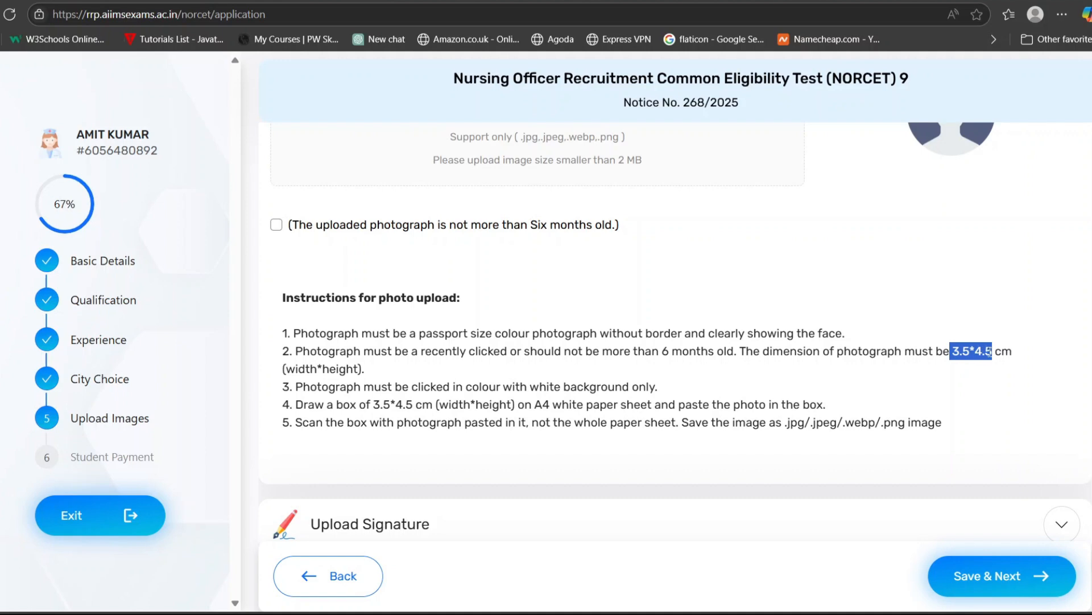
click(886, 358)
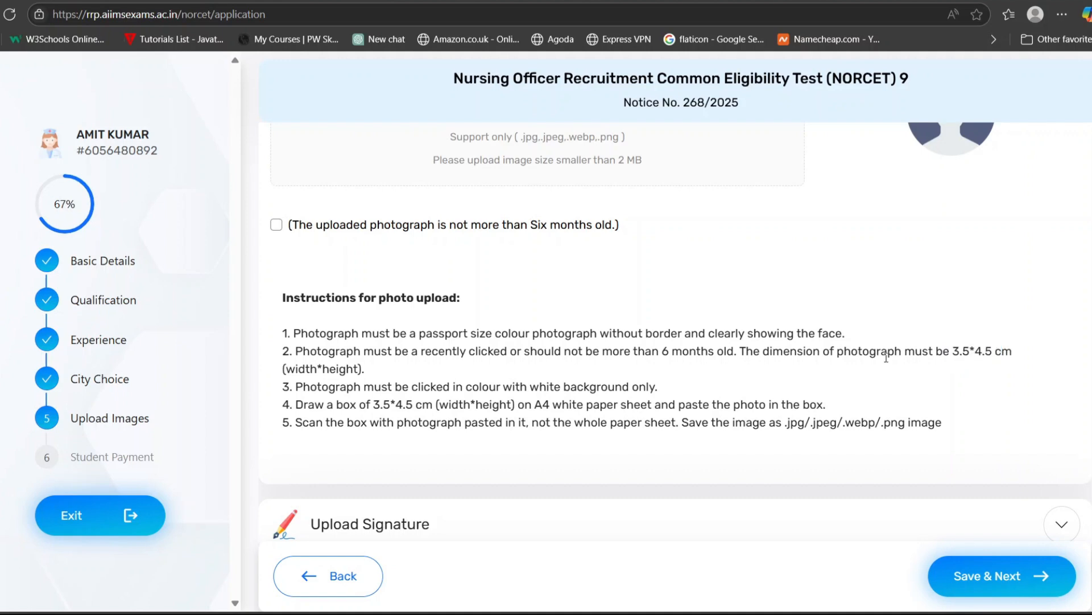
drag(540, 387, 650, 386)
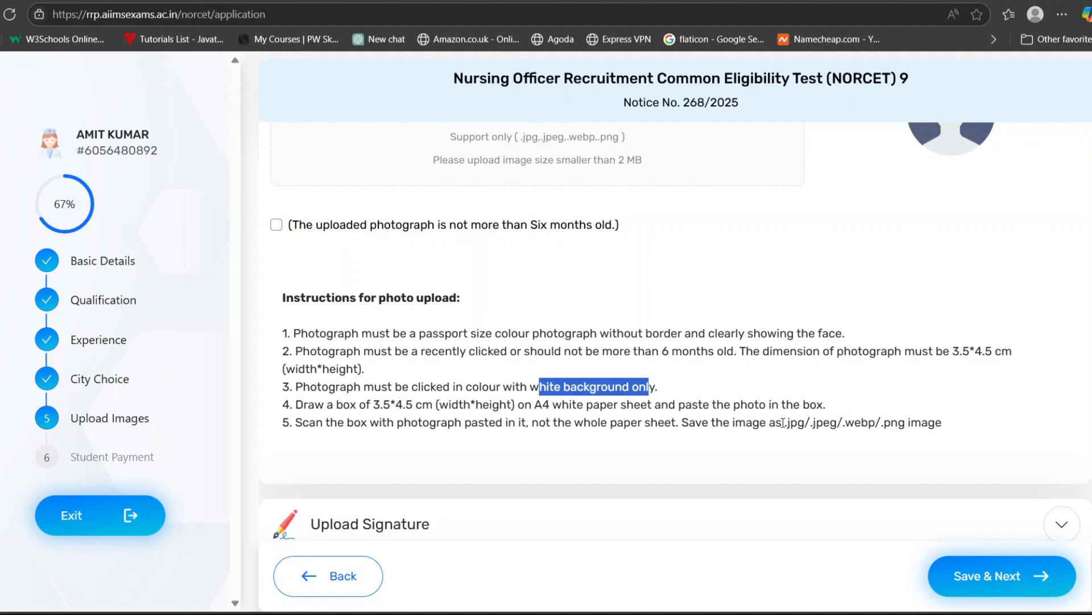
- Expand Upload Signature and review its instructions on paper, unacceptable signature kinds and image formats
scroll(783, 423, down, 2)
click(800, 438)
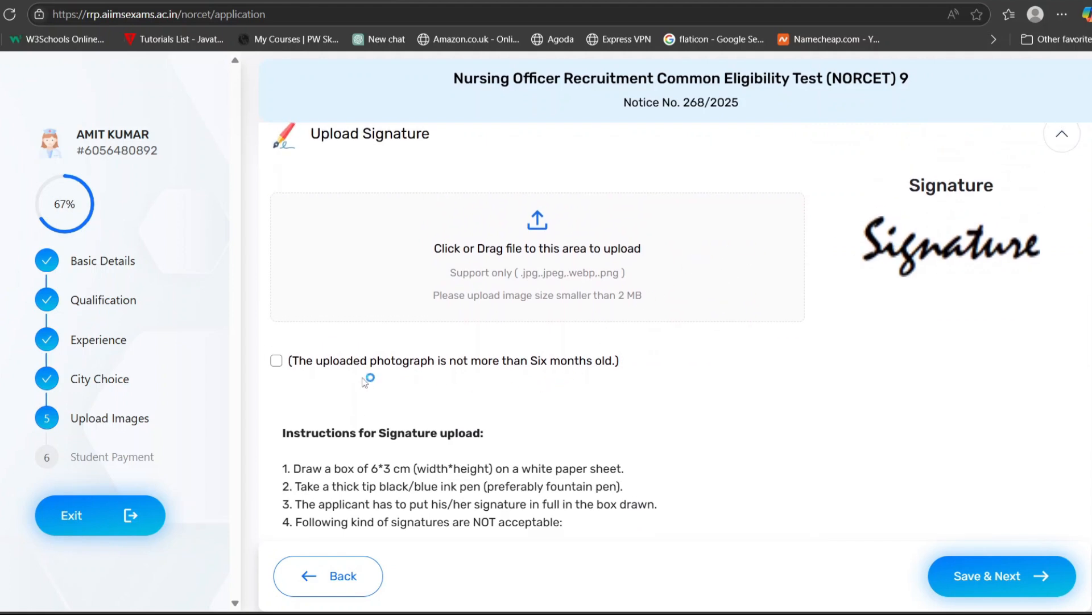
scroll(364, 382, down, 2)
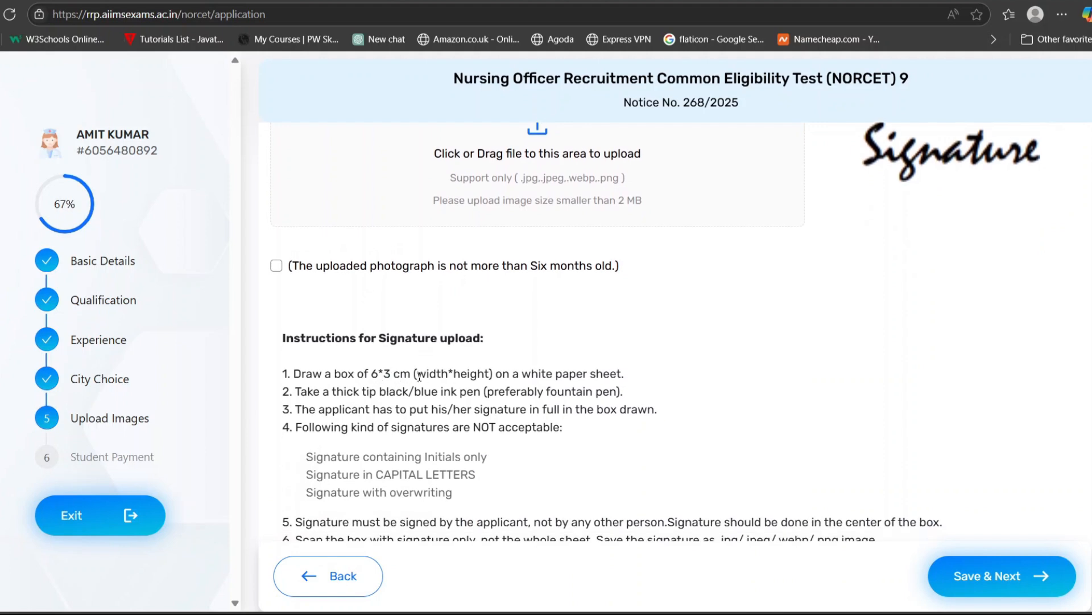
drag(532, 374, 625, 375)
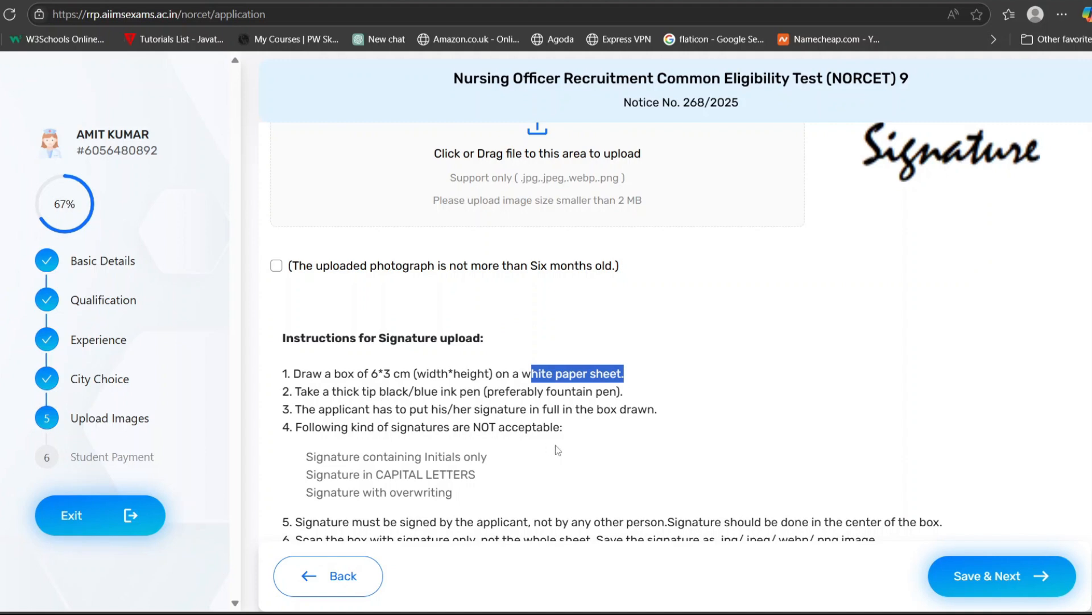
scroll(381, 398, down, 1)
click(379, 418)
drag(380, 418, 485, 418)
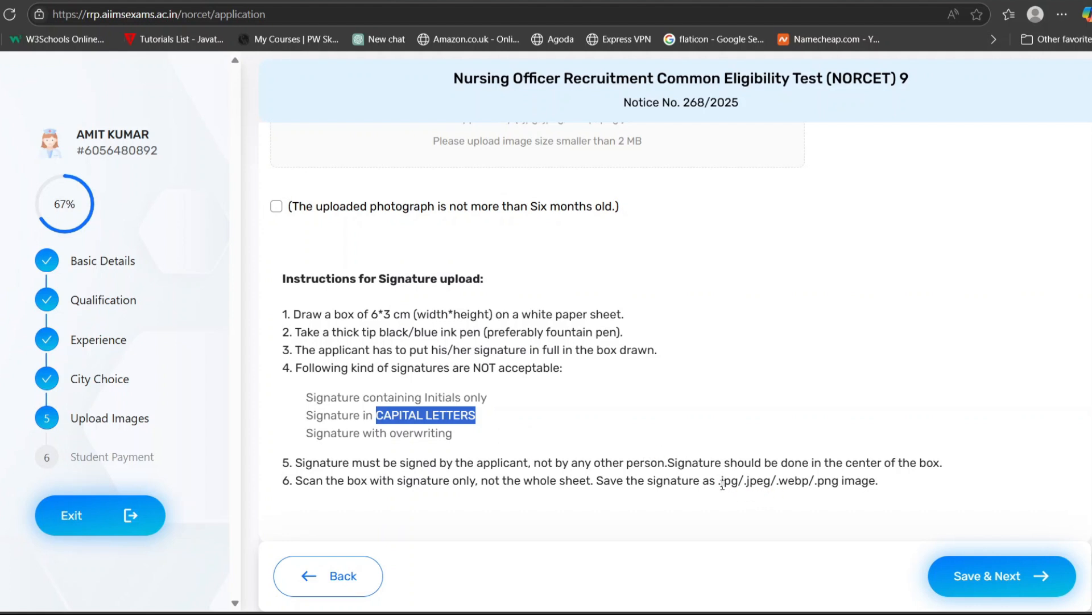
drag(721, 482, 870, 481)
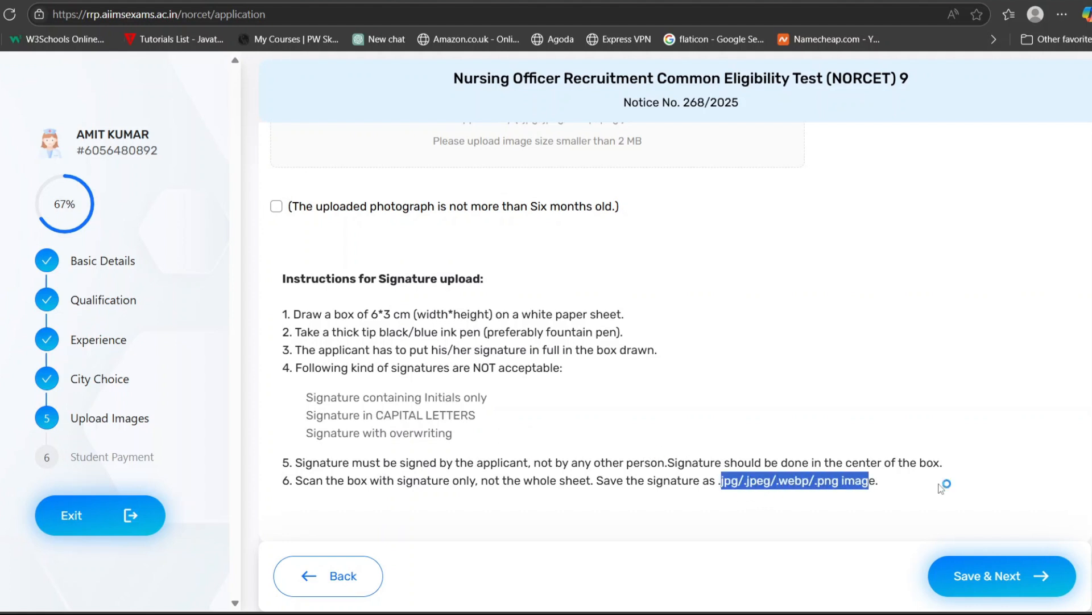
- Review the left thumb impression upload instructions on the paper sheet and the accepted image formats
scroll(940, 487, down, 2)
scroll(916, 310, down, 5)
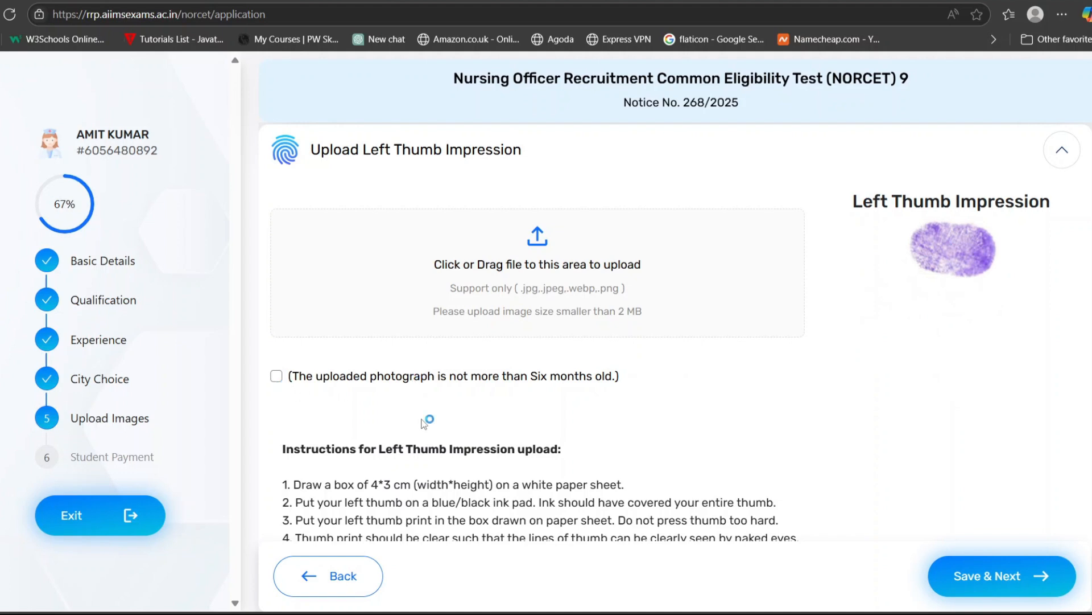
scroll(424, 421, down, 2)
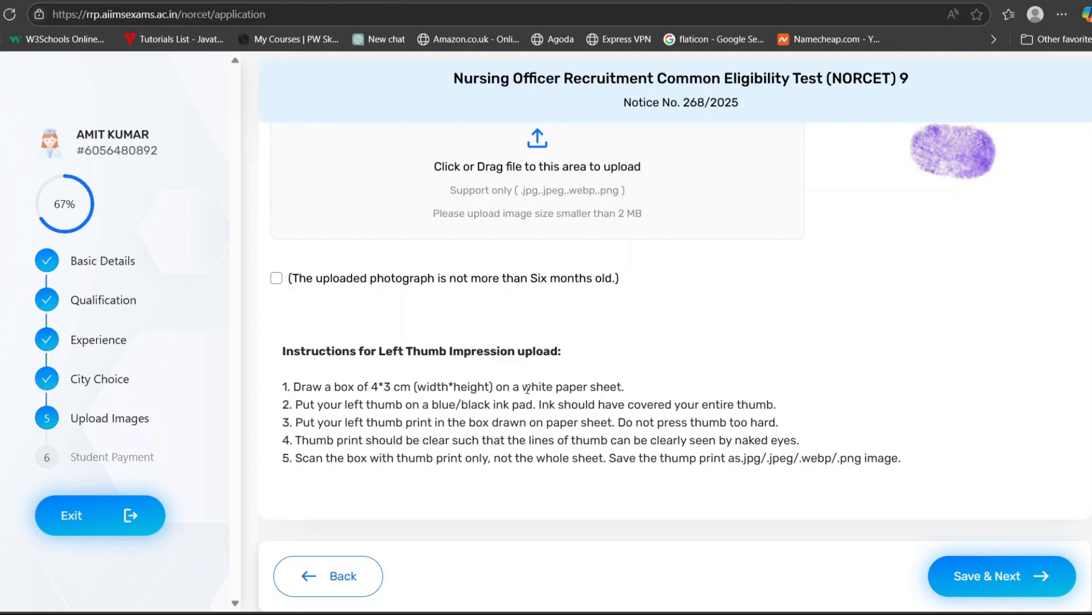
drag(523, 388, 614, 386)
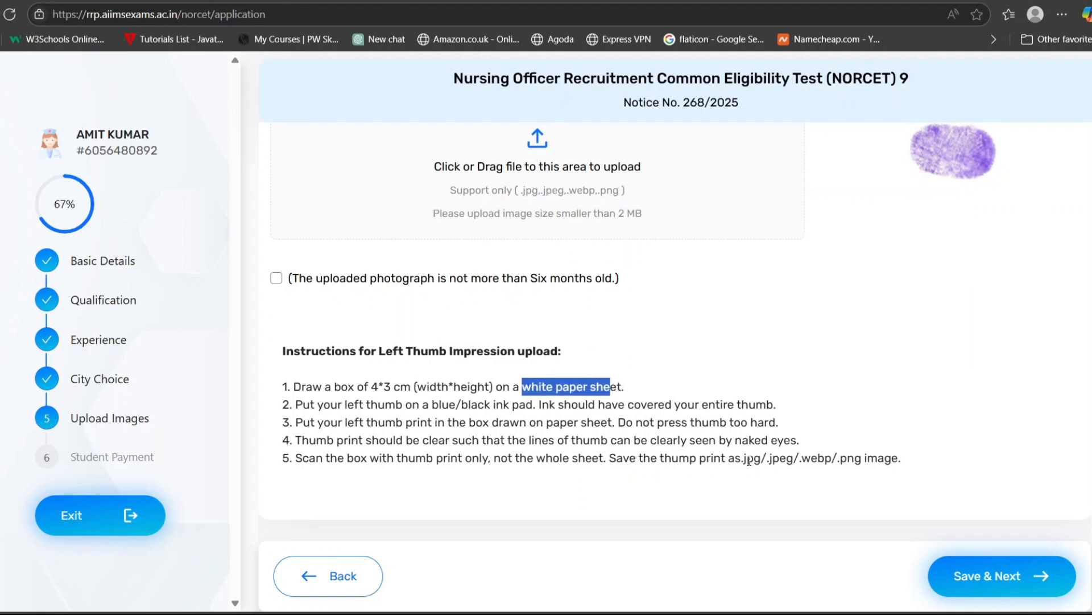
drag(747, 459, 855, 460)
- Check the uploaded left thumb impression, and reopen Upload Signature to check the signature image
scroll(915, 335, up, 4)
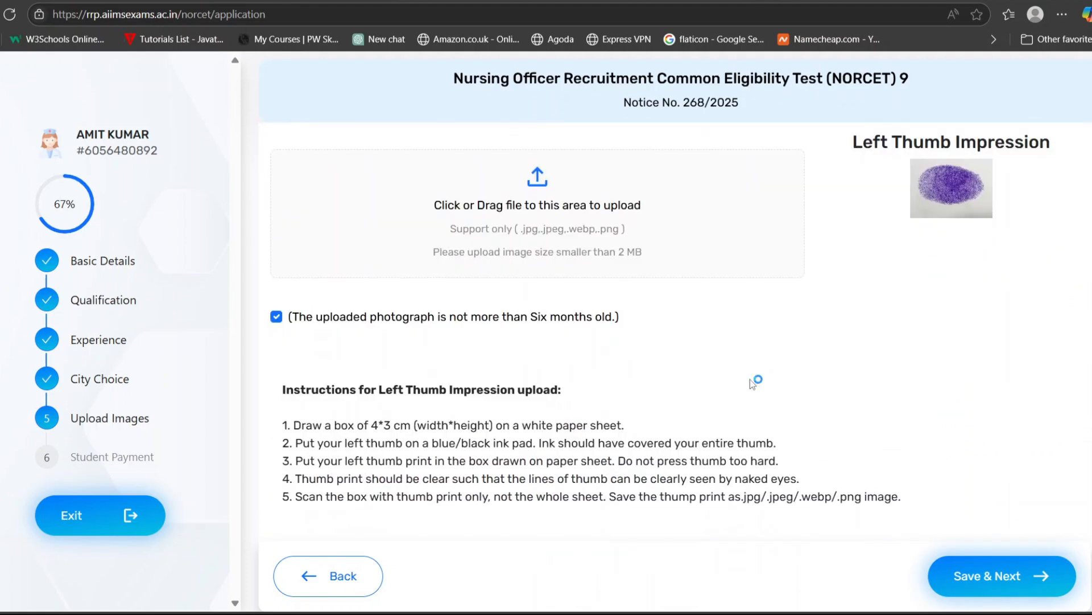
scroll(750, 379, up, 4)
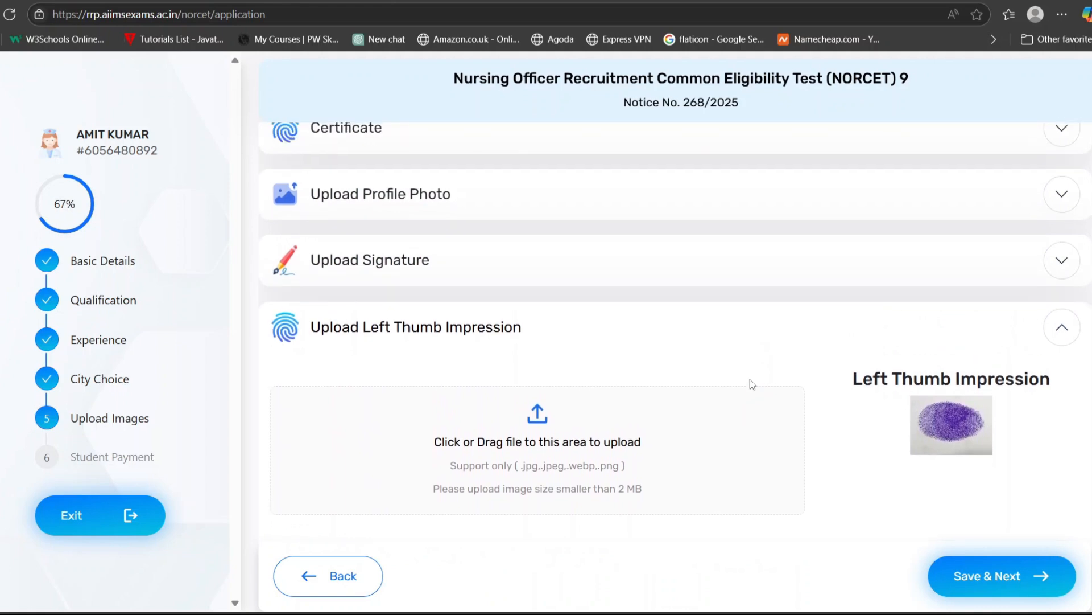
click(863, 274)
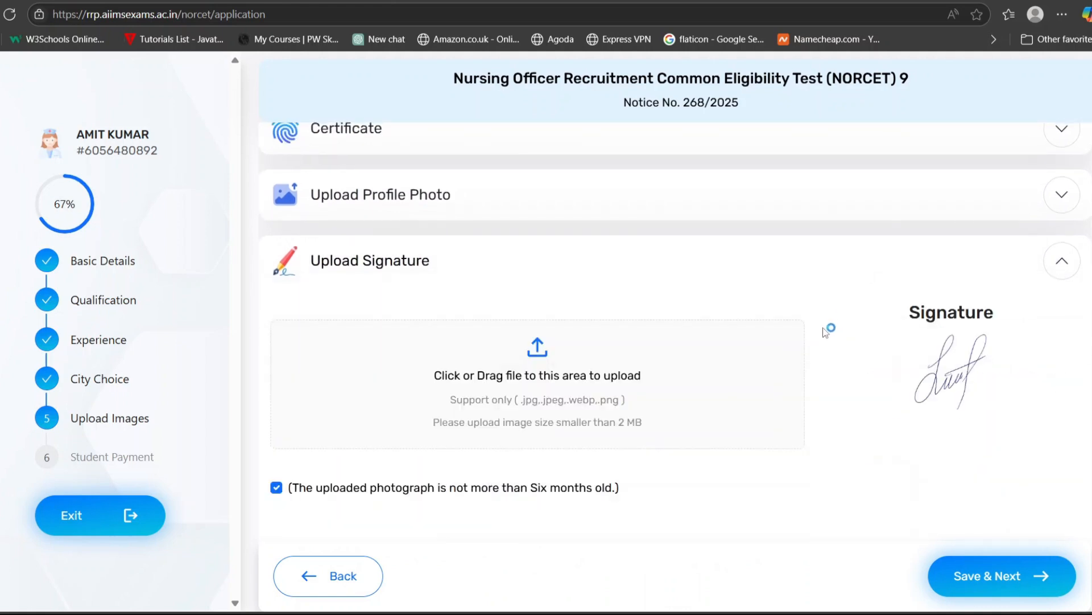
- Save the uploaded images and continue the application to the Student Payment section
scroll(826, 330, down, 6)
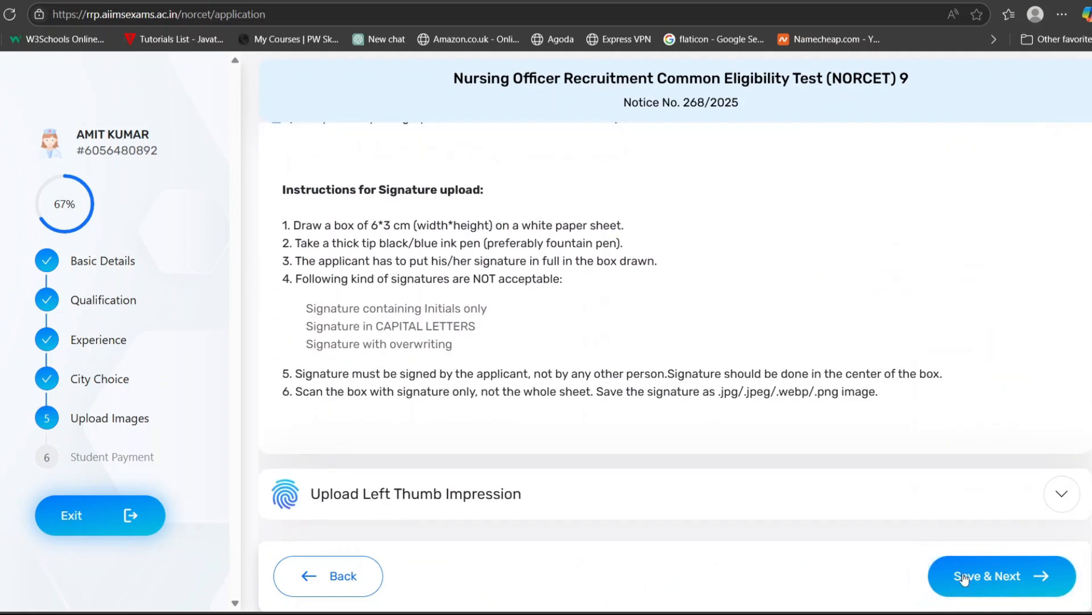
click(964, 577)
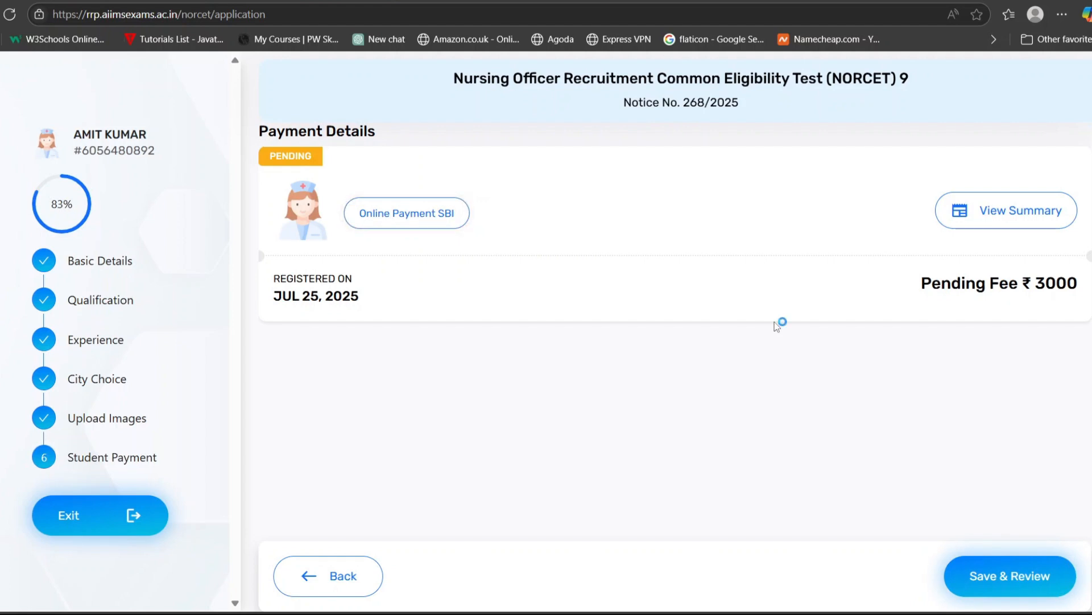
click(988, 575)
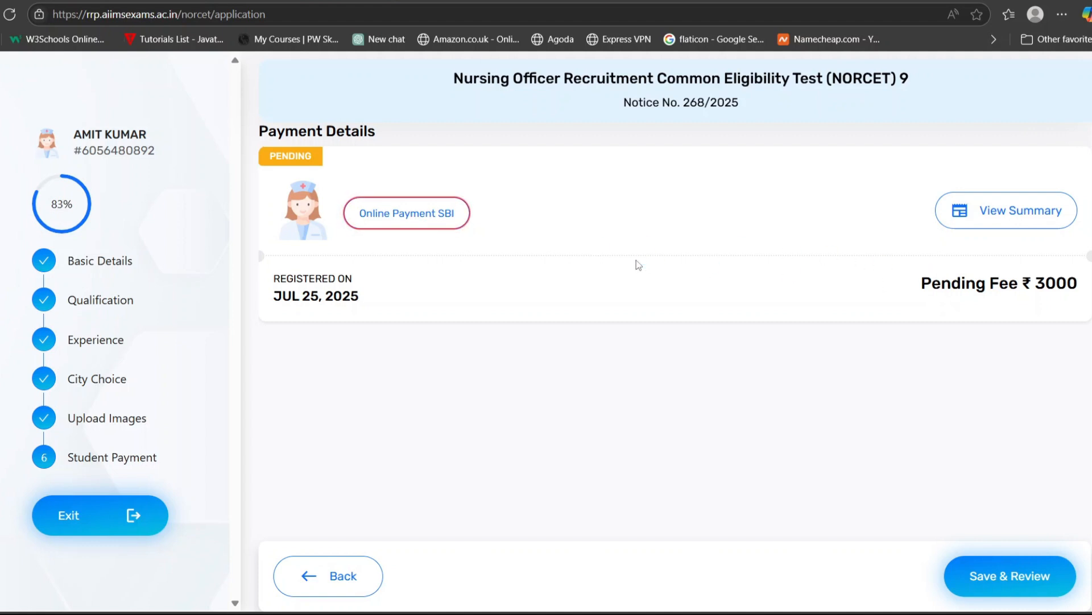
- Start the SBI online payment for the ₹ 3000 application fee and proceed to the payment gateway
click(439, 219)
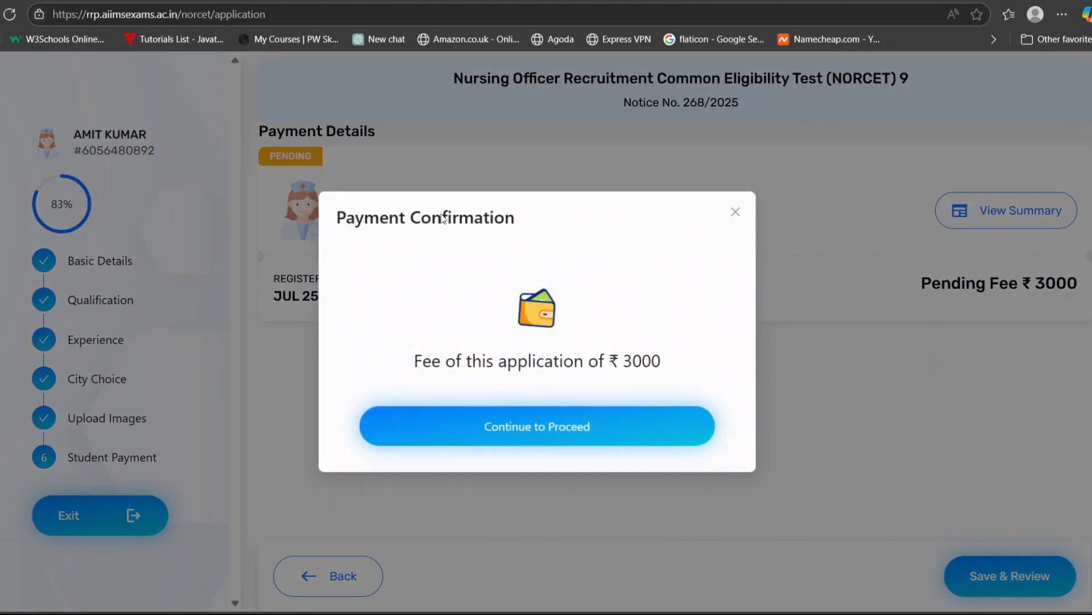
click(514, 430)
click(617, 95)
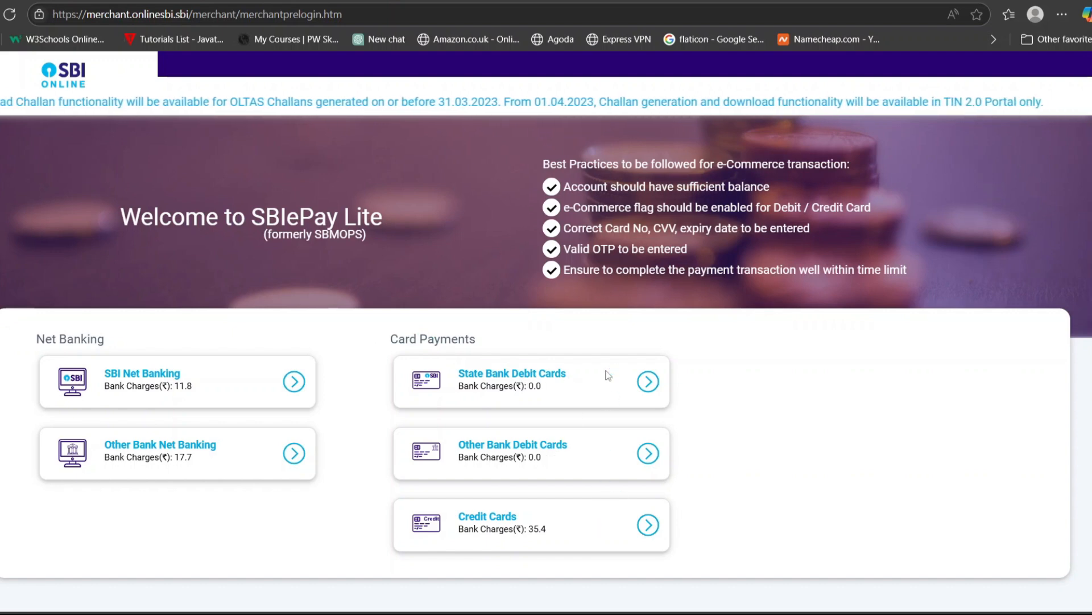
- Choose Other Bank Debit Cards as the payment method and confirm the payment details to reach card entry
click(620, 442)
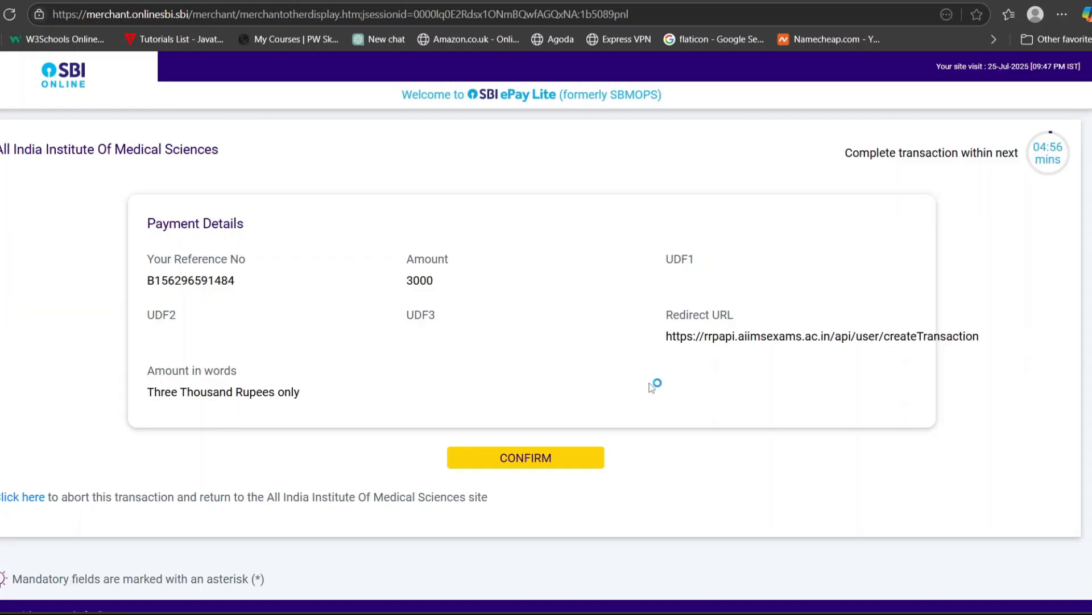
click(539, 462)
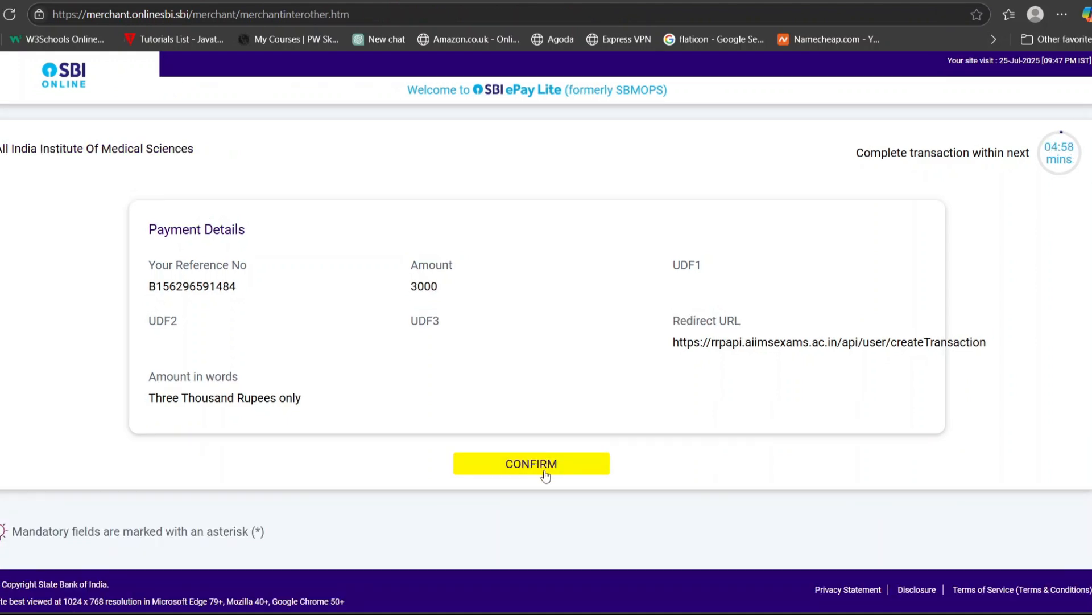
click(545, 475)
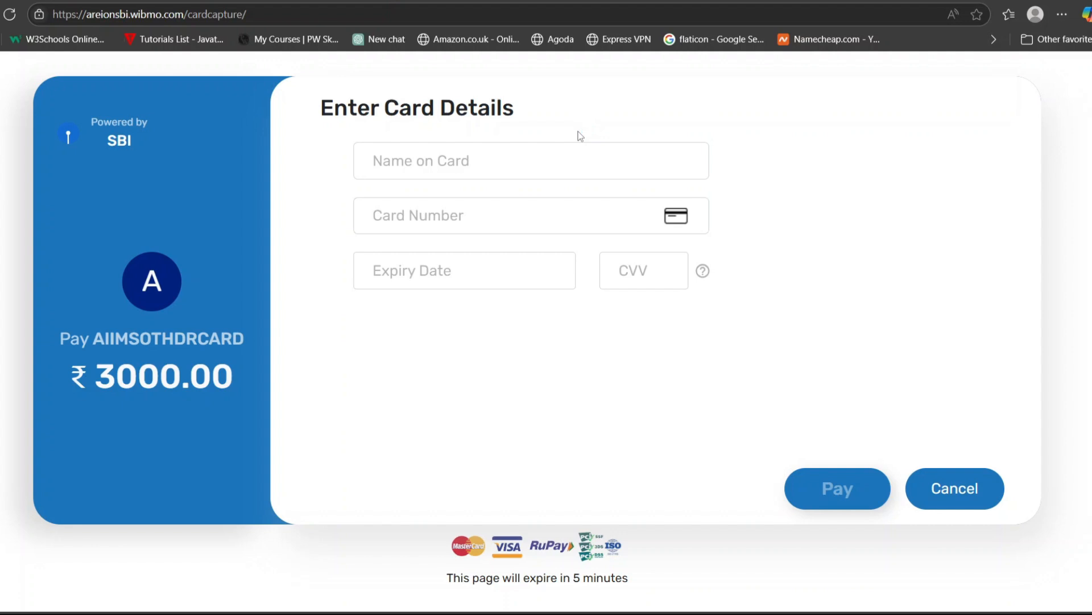